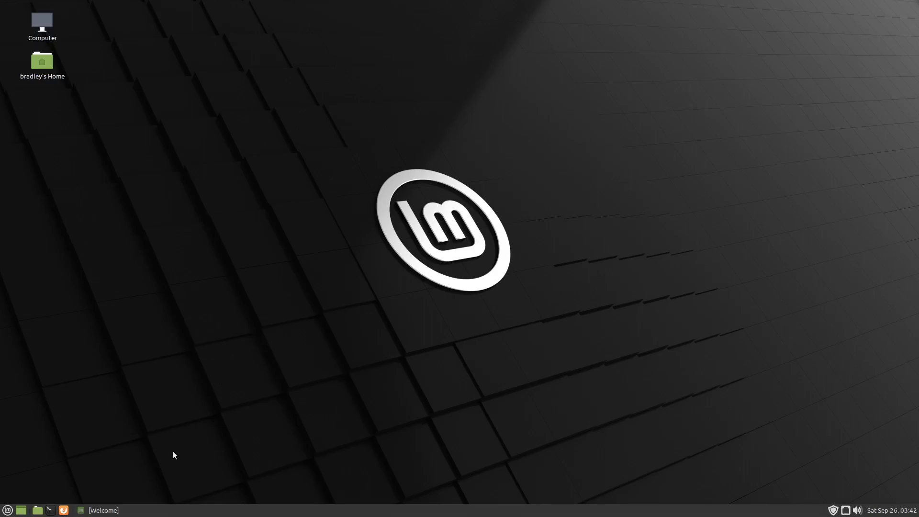
Bring the Welcome to Linux Mint window back onto the desktop from the taskbar
click(124, 510)
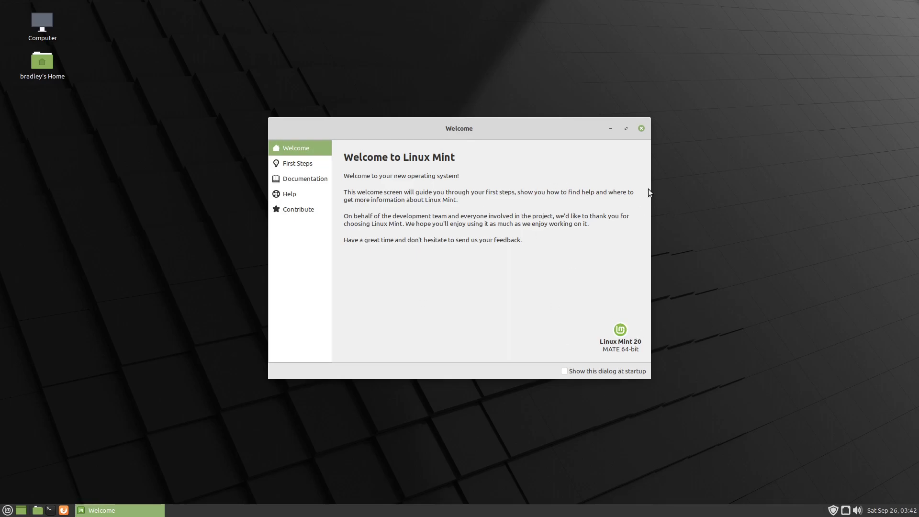
Close the Welcome window and launch Software Manager from the Mint menu
click(642, 129)
click(7, 510)
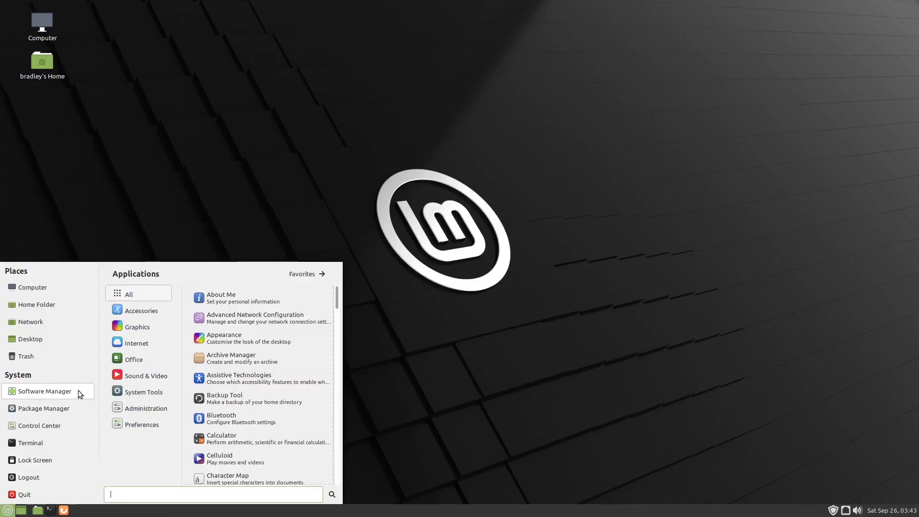
click(78, 390)
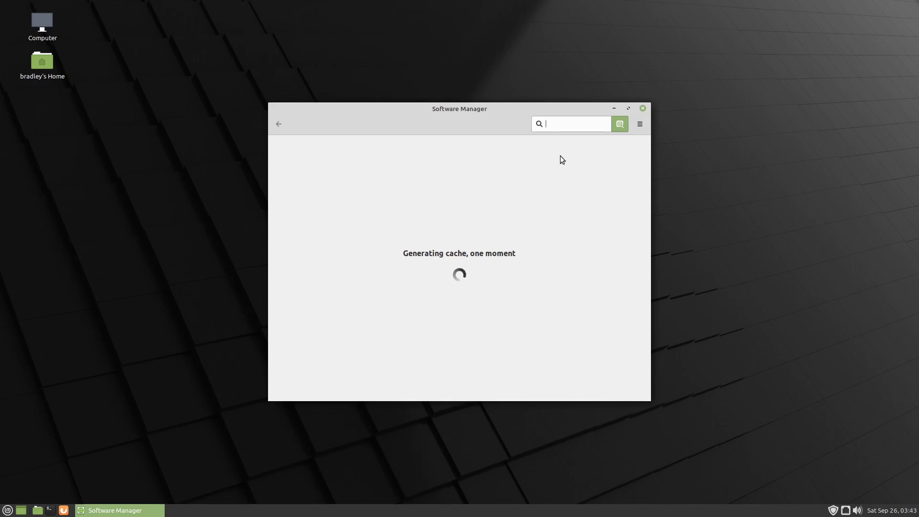
Search 'cairo' and install the Cairo-dock package, authorising with the account password
text(cairo)
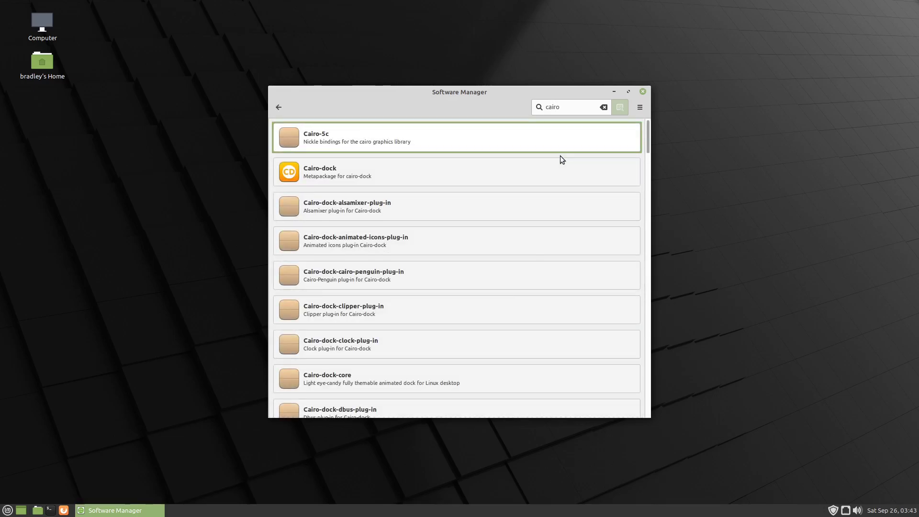
click(396, 174)
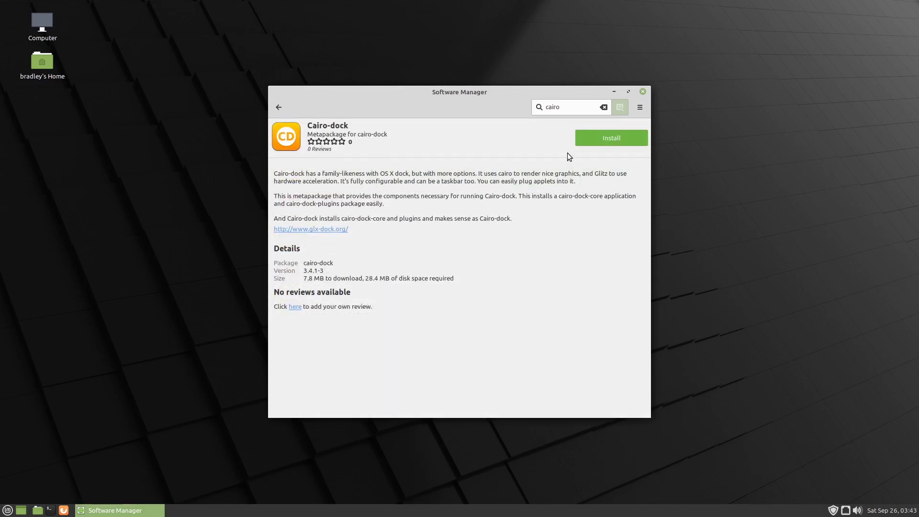
click(593, 134)
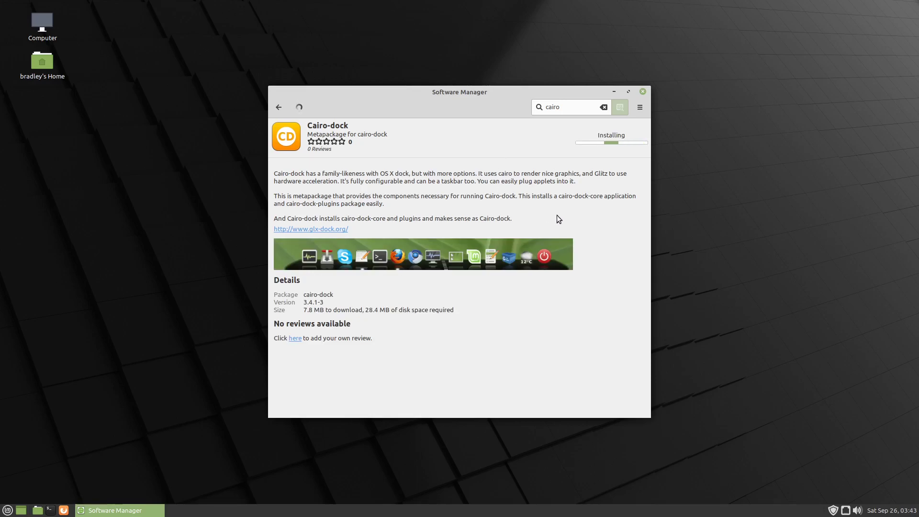
text(••••••••)
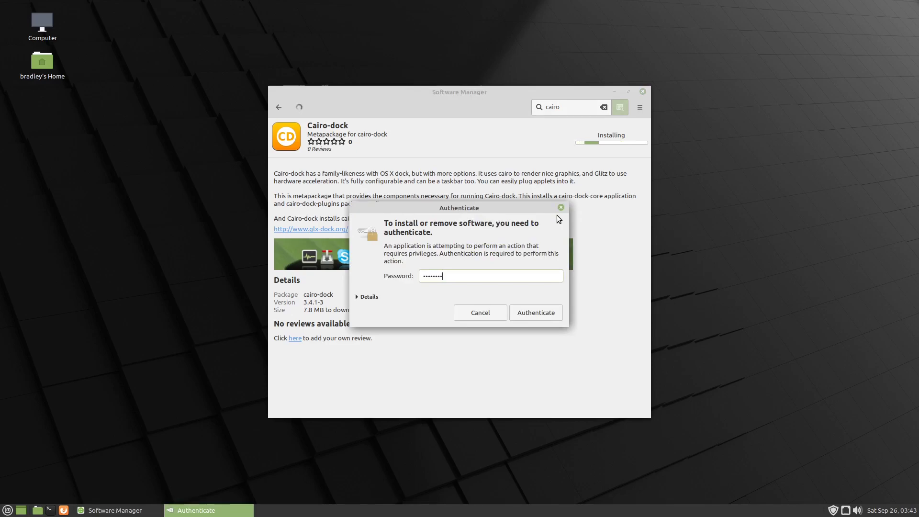
key(Return)
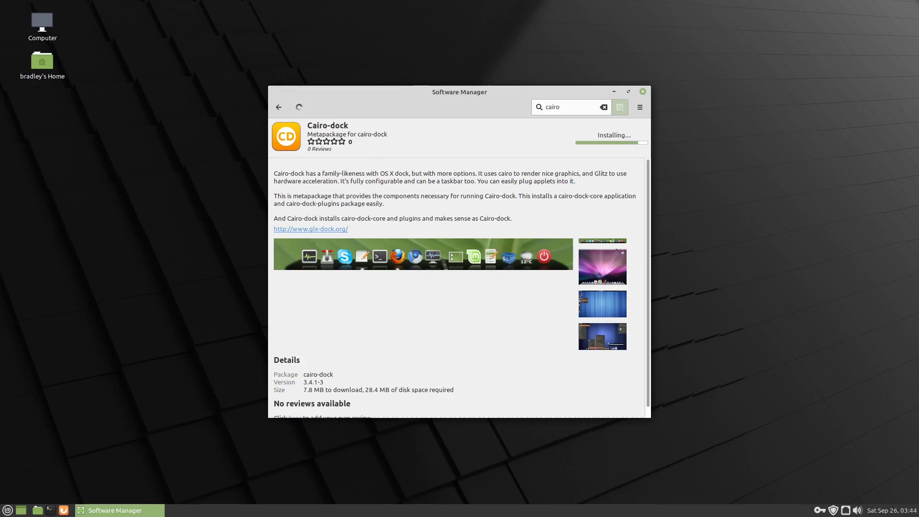
Set the MATE panel orientation to Top, then minimise Software Manager
right_click(758, 514)
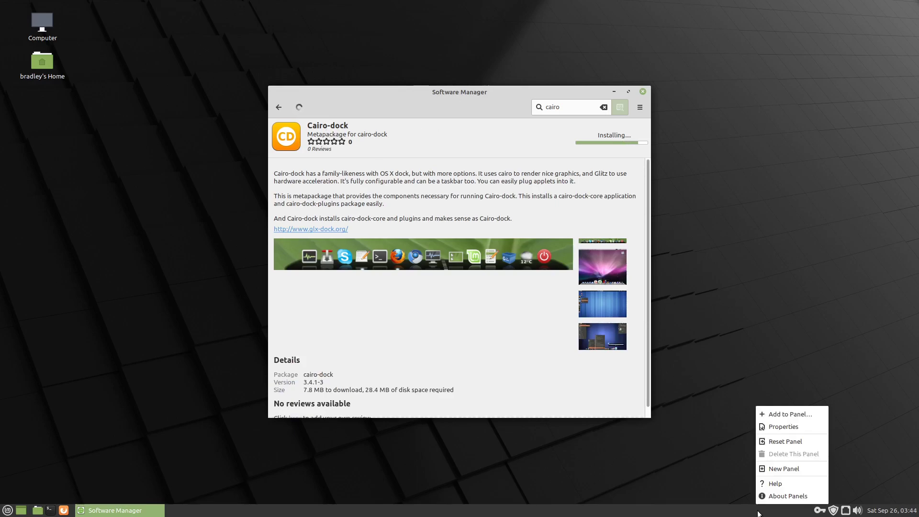
click(802, 423)
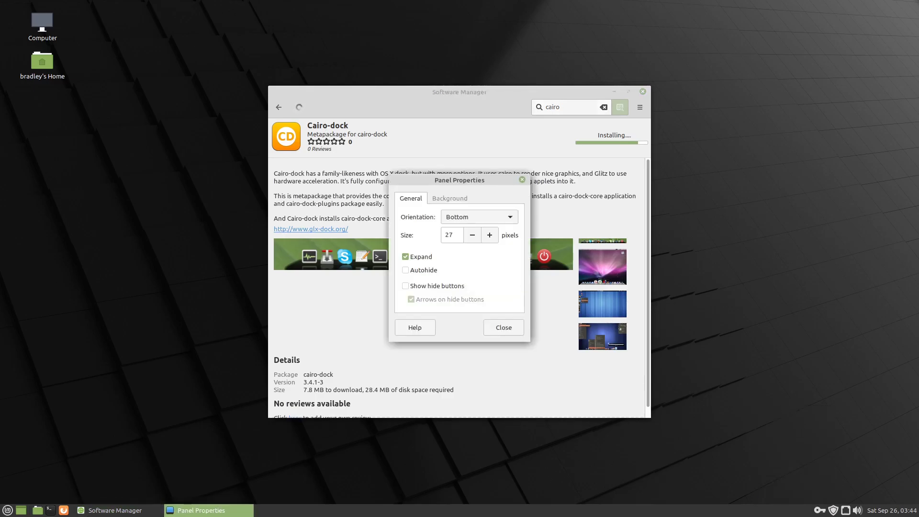
scroll(499, 220, up, 1)
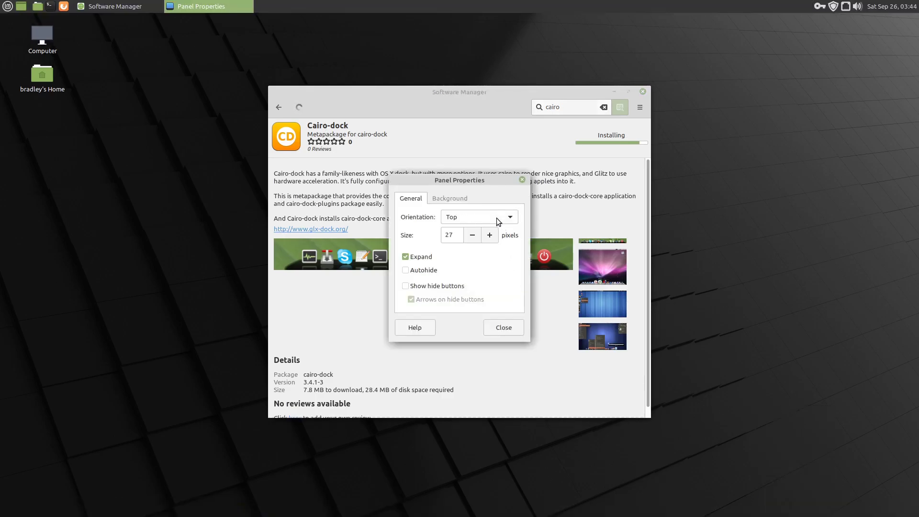
click(512, 327)
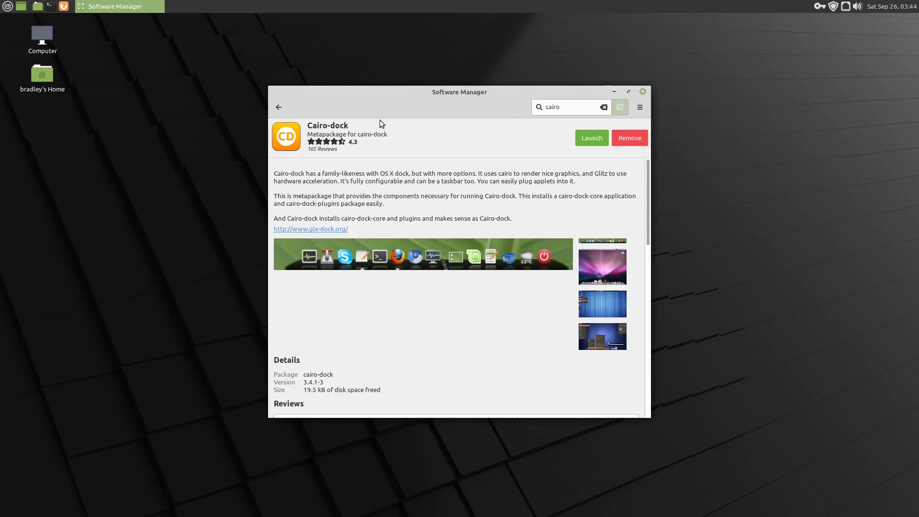
click(282, 108)
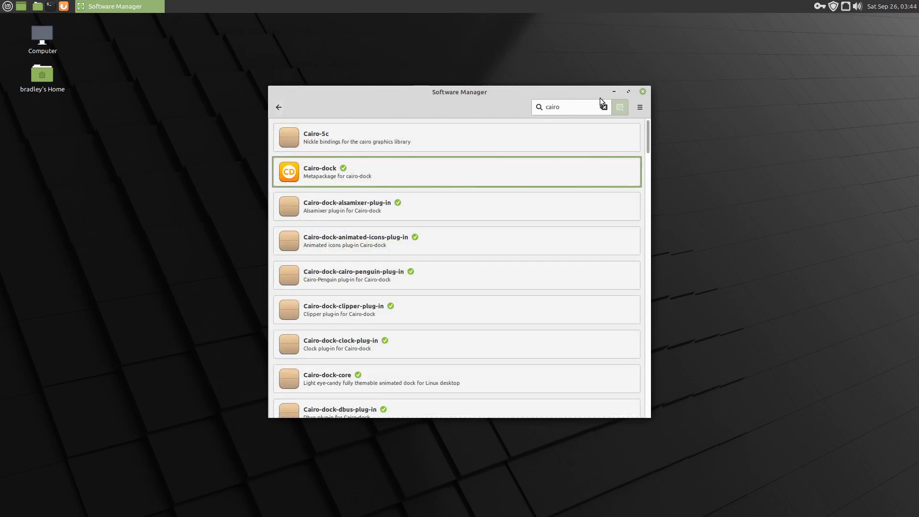
click(614, 91)
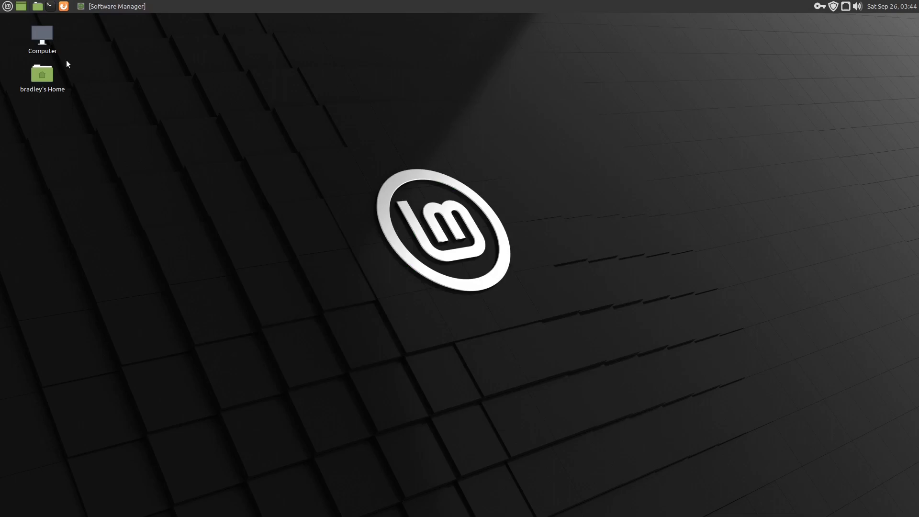
Launch Cairo-Dock from the Mint menu and accept OpenGL hardware acceleration
click(7, 6)
click(274, 184)
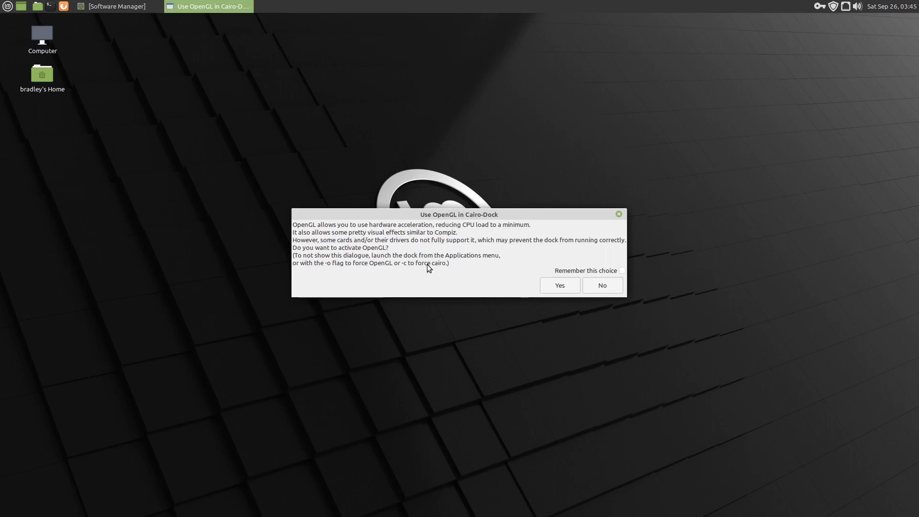
click(560, 286)
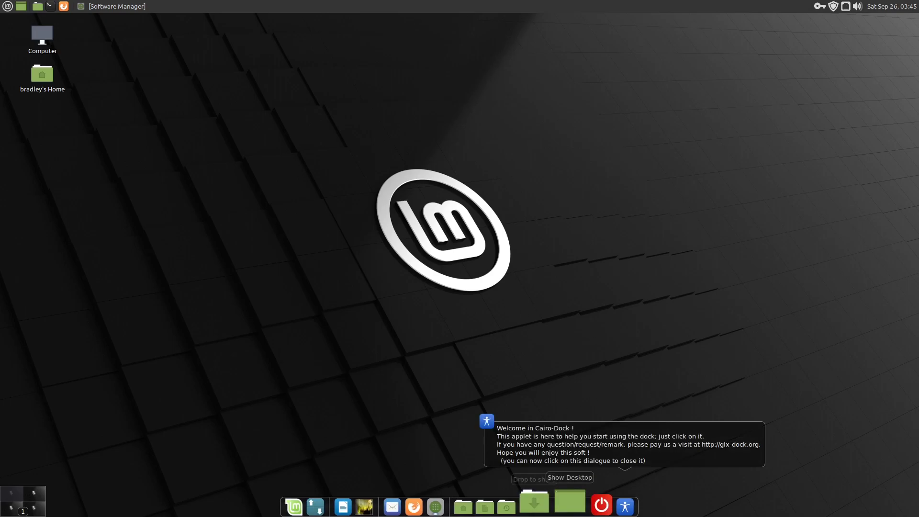
Dismiss the welcome message, view the Shortcuts applet, and open the Help icon's Cairo-Dock submenu
click(668, 443)
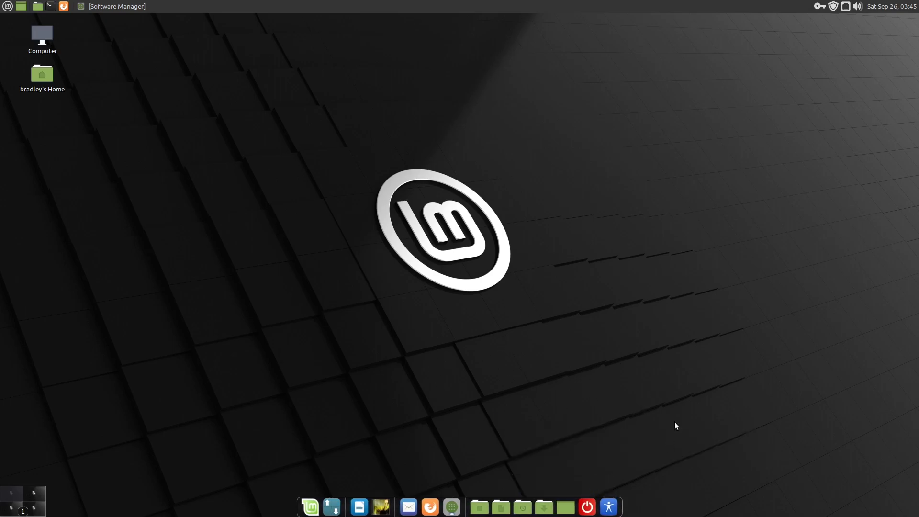
click(479, 501)
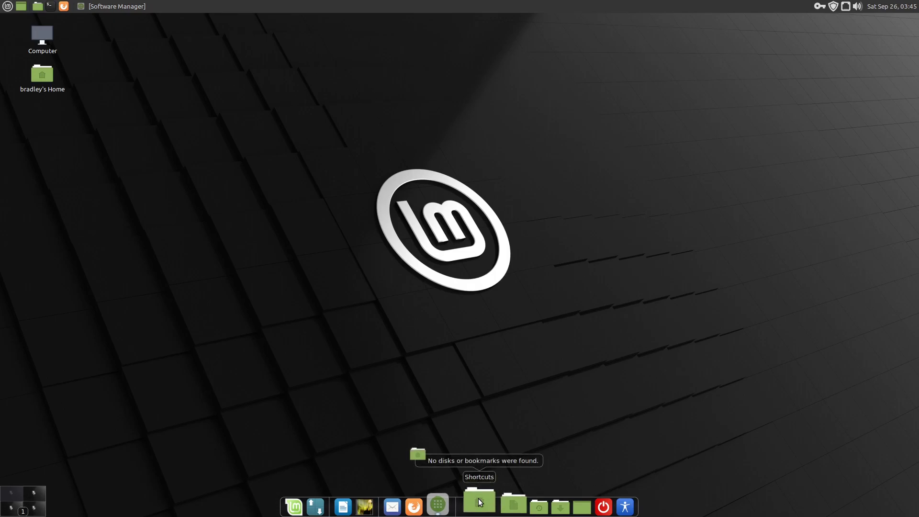
right_click(606, 507)
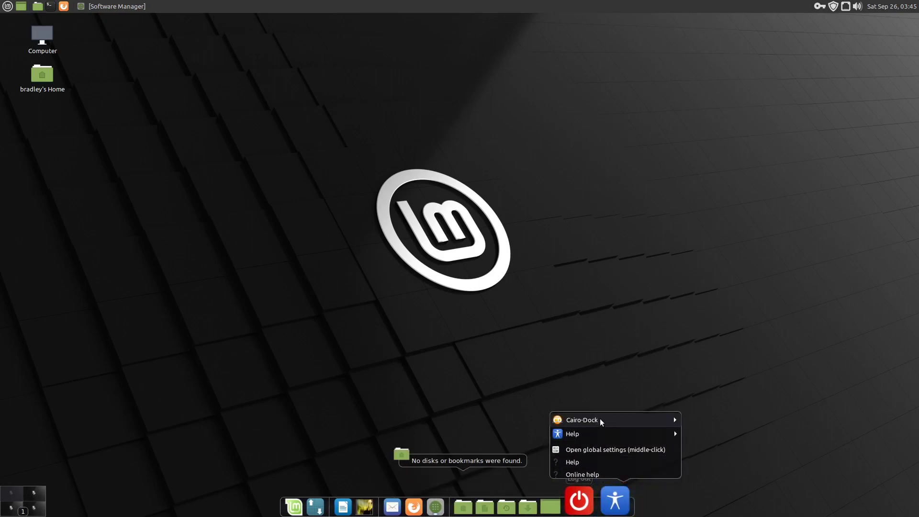
mouse_move(602, 422)
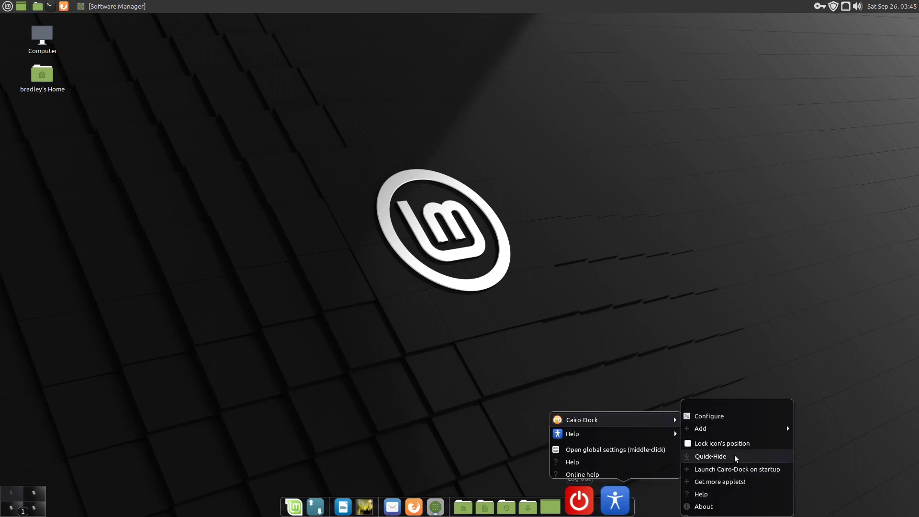
scroll(711, 498, down, 1)
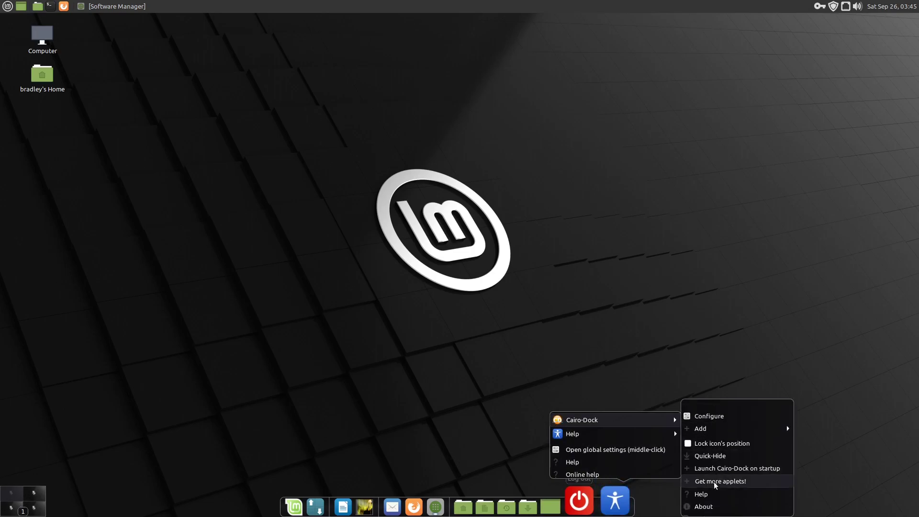
scroll(730, 421, up, 1)
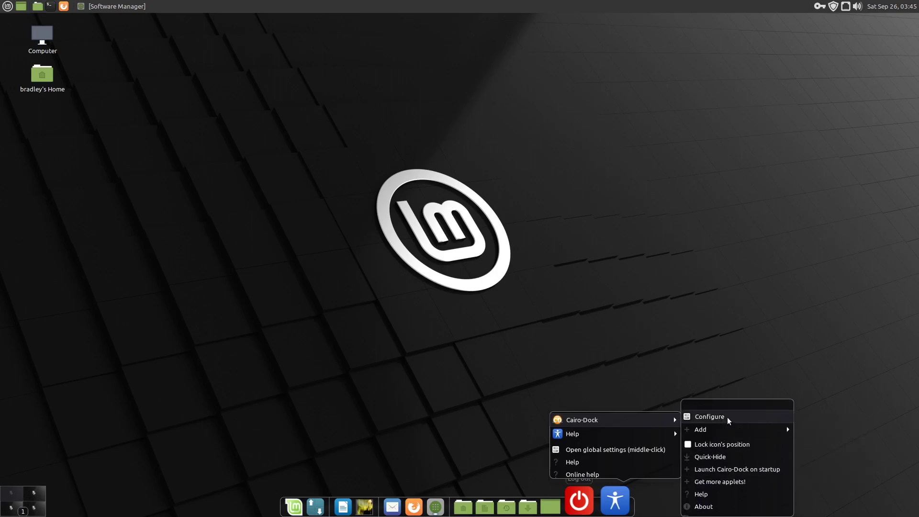
Enable the 'stack' add-on in the Cairo-Dock configuration window
click(732, 419)
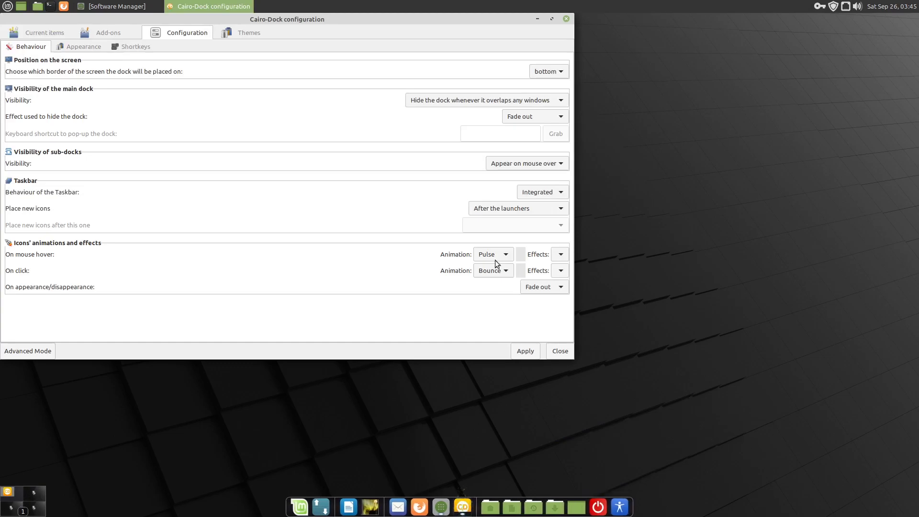
click(92, 29)
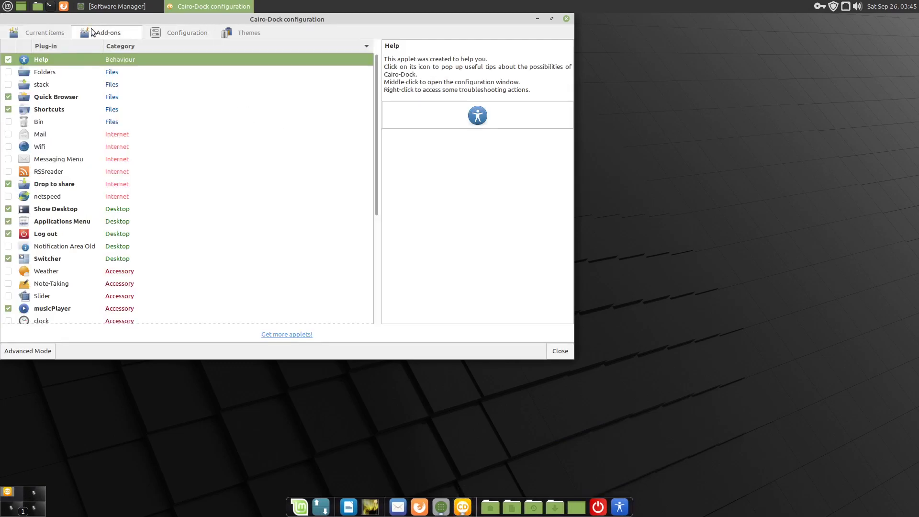
click(8, 85)
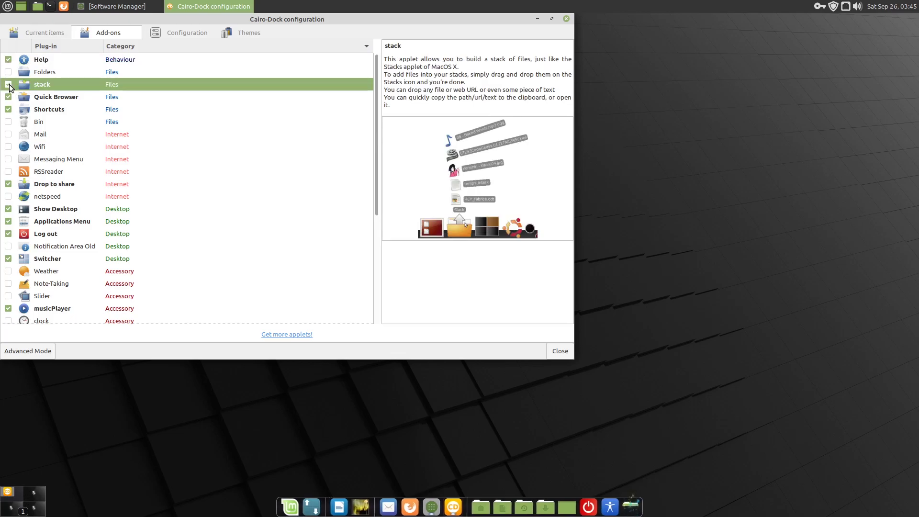
click(561, 352)
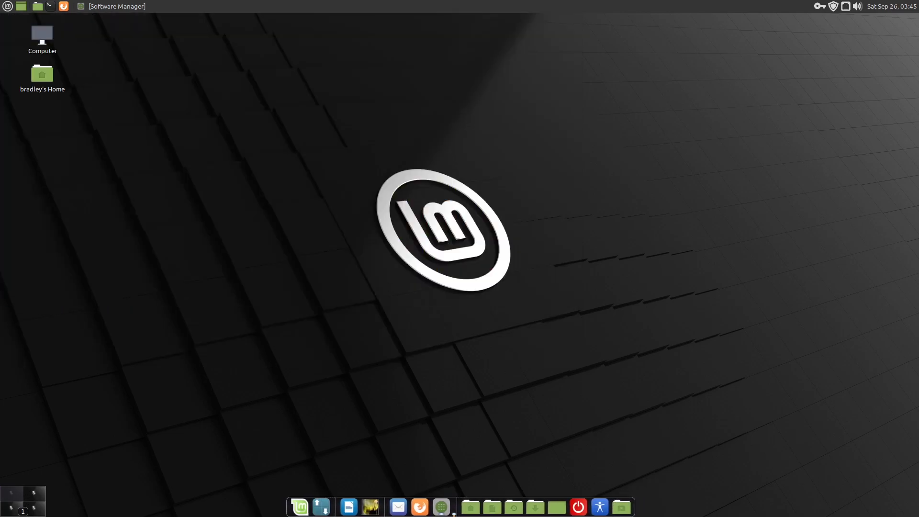
Add the File Browser (caja) entry from the Mint menu to the dock as a launcher
click(8, 7)
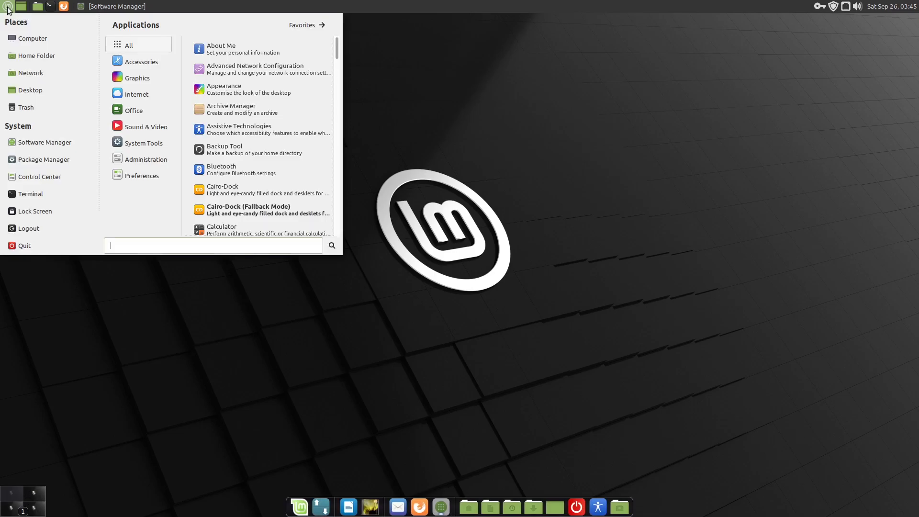
text(caj)
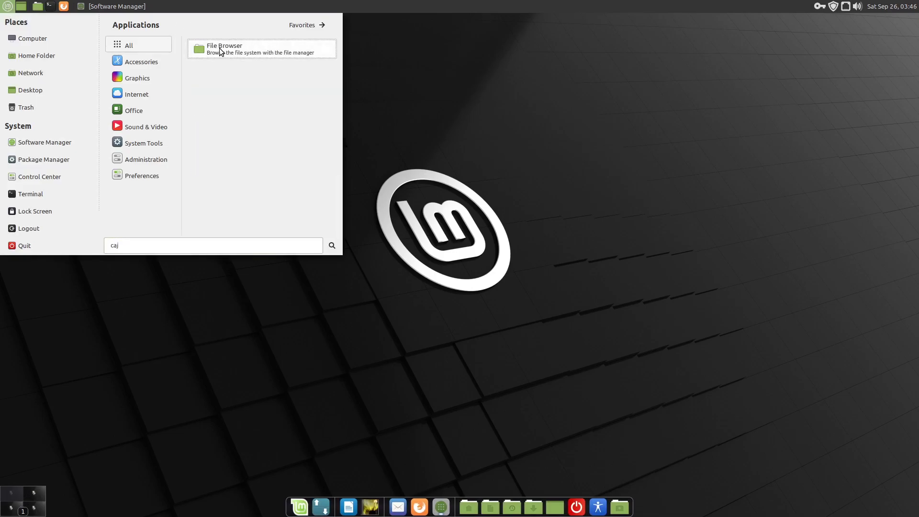
drag(220, 48, 608, 514)
click(594, 278)
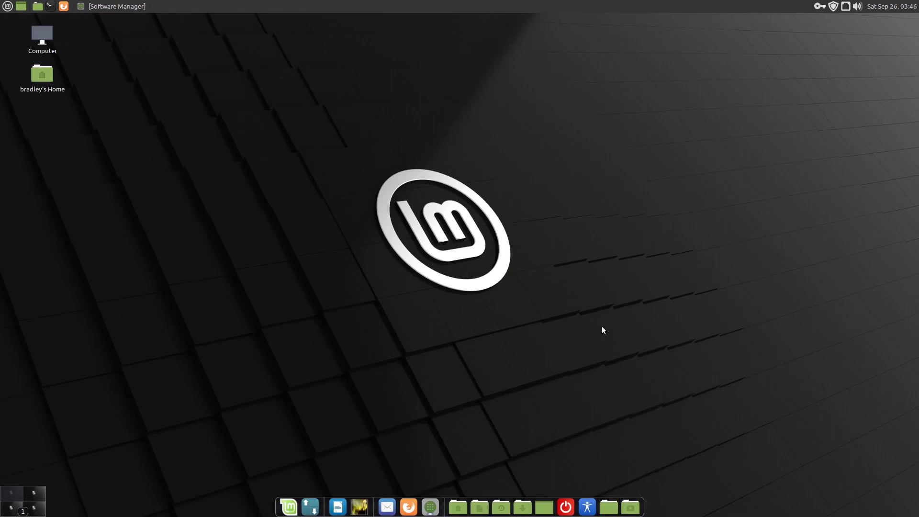
Drag Doc.txt from the Documents folder onto the dock's stack
double_click(39, 77)
click(398, 228)
double_click(399, 227)
drag(366, 215, 627, 500)
click(643, 134)
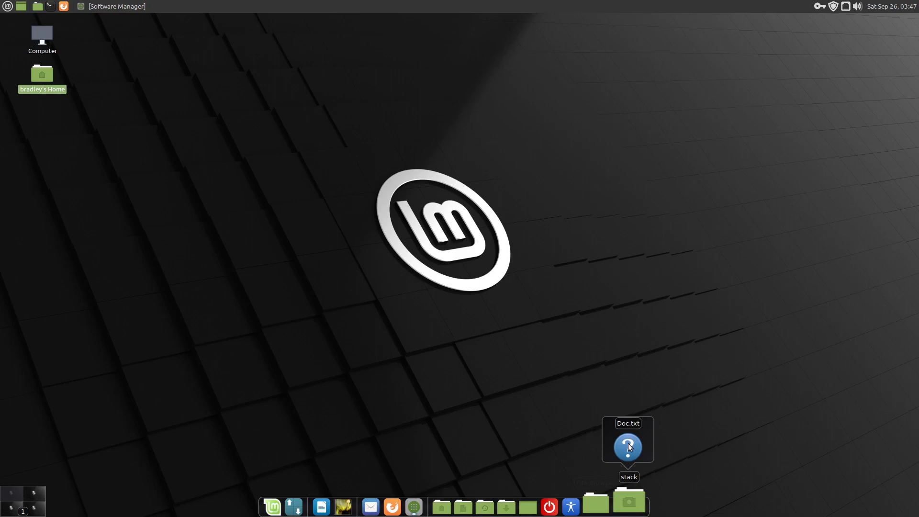
click(536, 360)
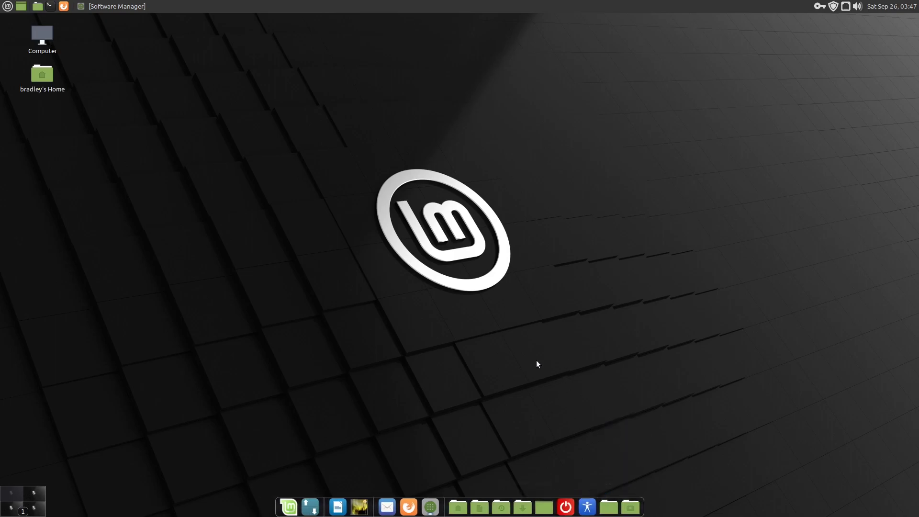
Check the File Browser launcher opens the home folder and the stack shows Doc.txt
click(613, 506)
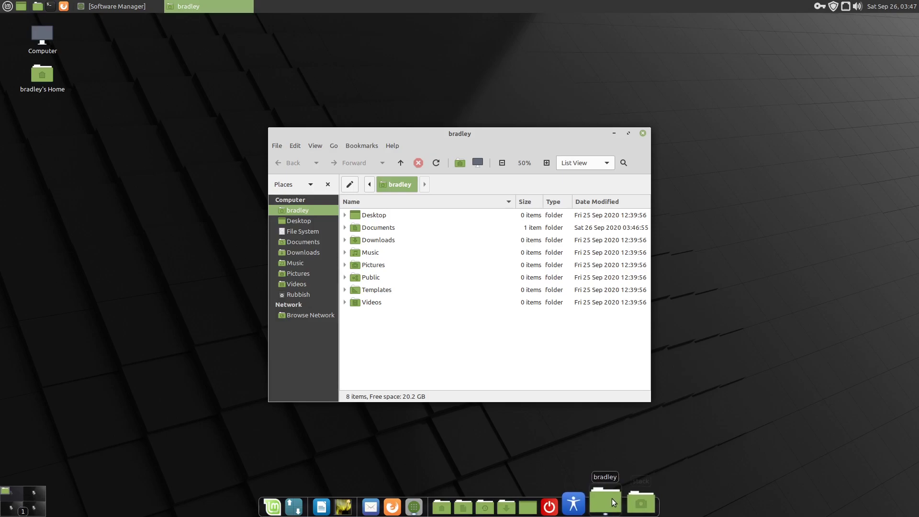
click(609, 507)
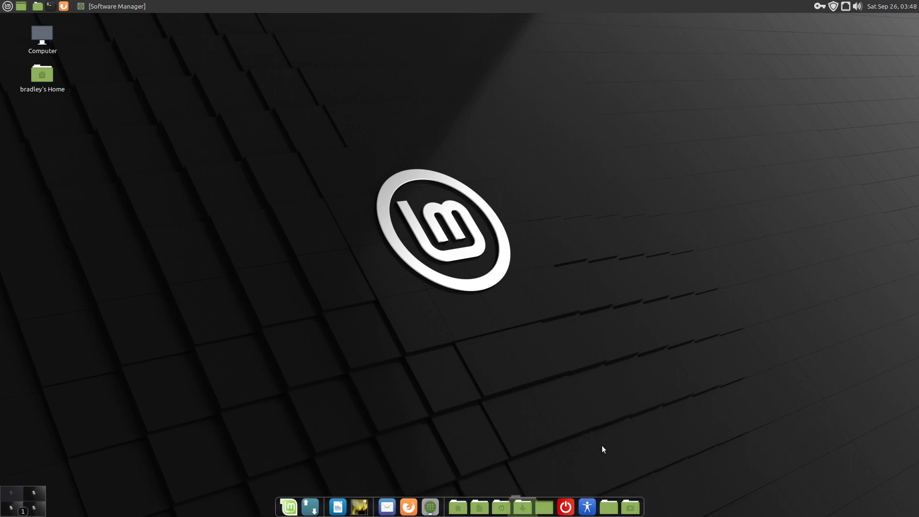
click(611, 501)
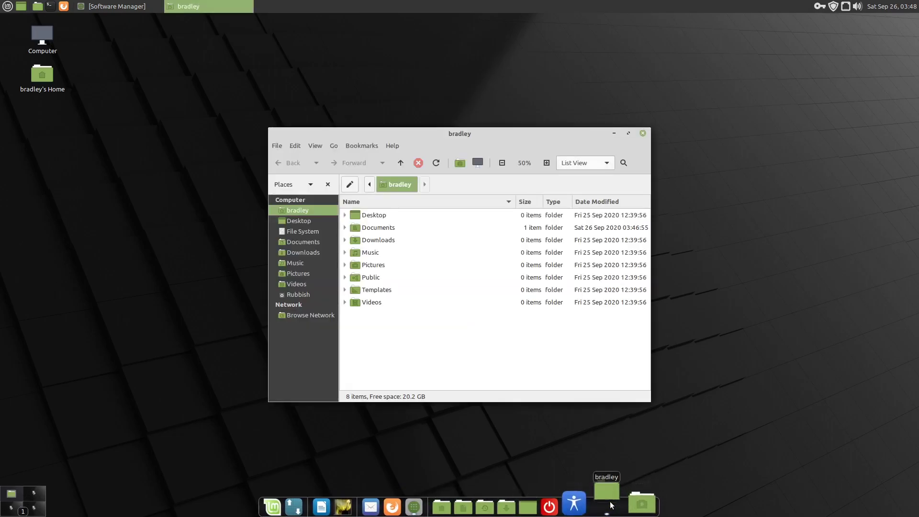
click(610, 501)
click(625, 502)
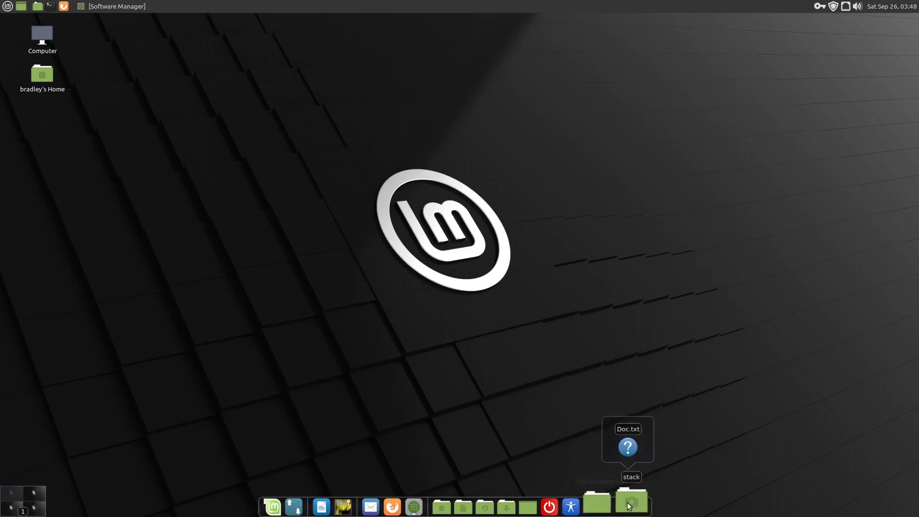
click(718, 438)
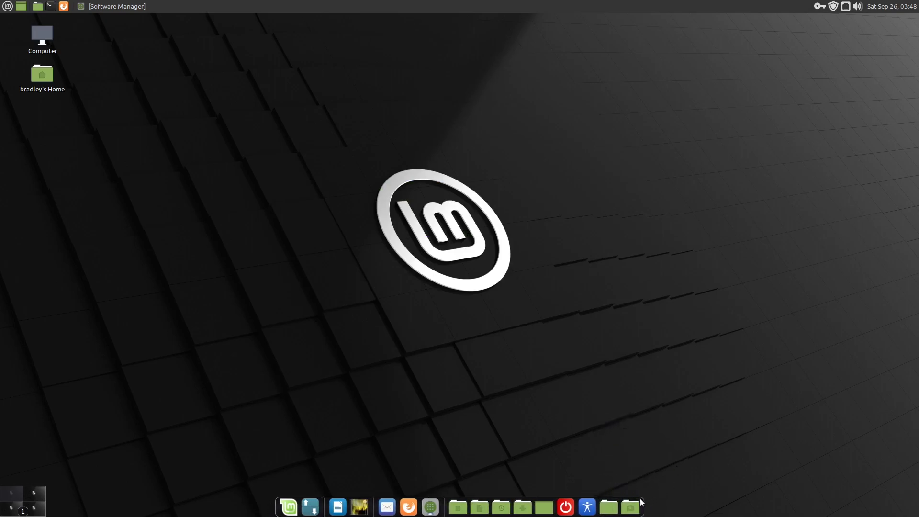
click(640, 503)
Quit Cairo-Dock from the stack's context menu and confirm
right_click(632, 503)
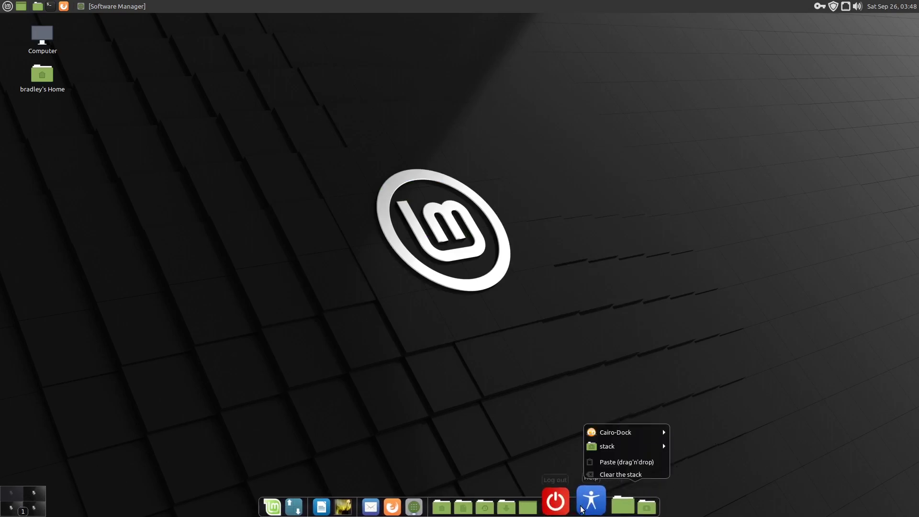
mouse_move(633, 431)
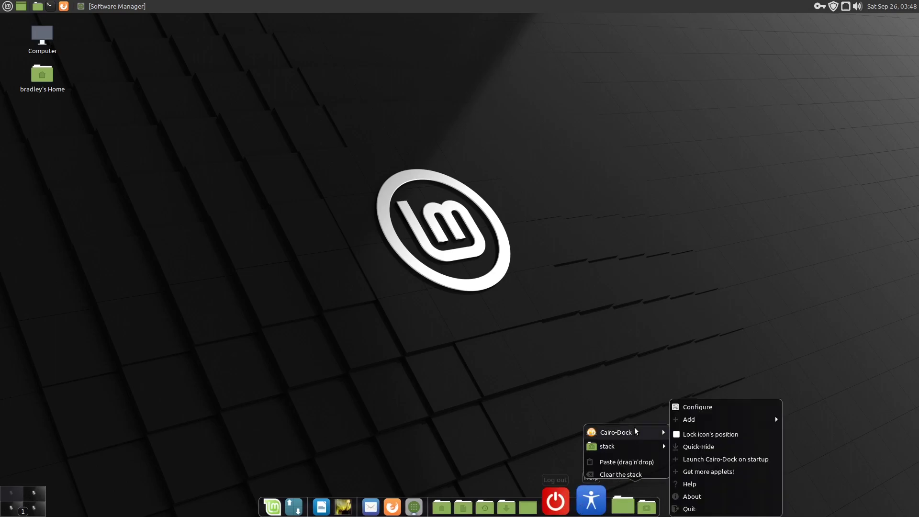
click(700, 512)
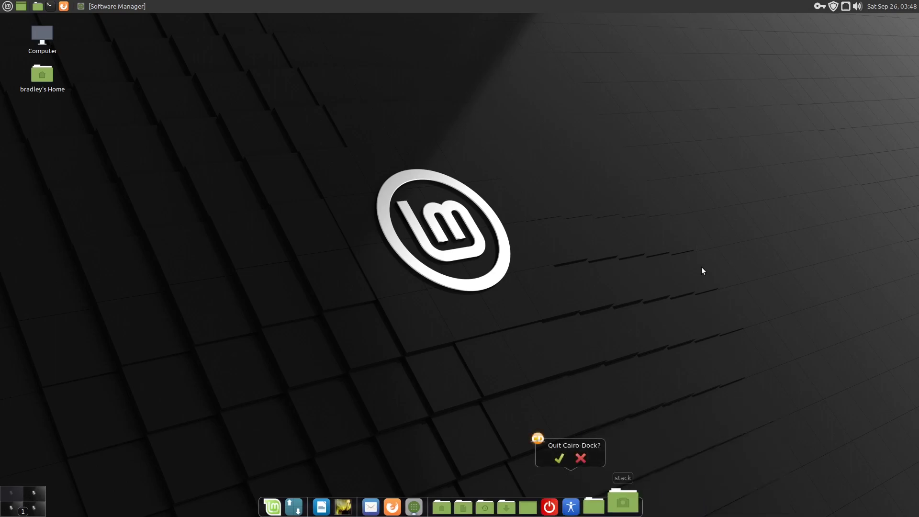
click(560, 459)
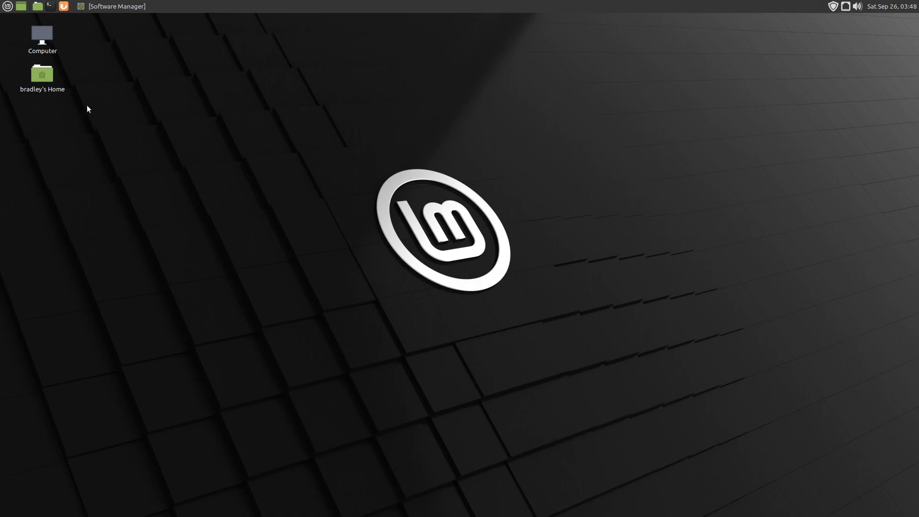
Change the Cairo-Dock menu launcher's command to 'cairo-dock -o'
click(7, 6)
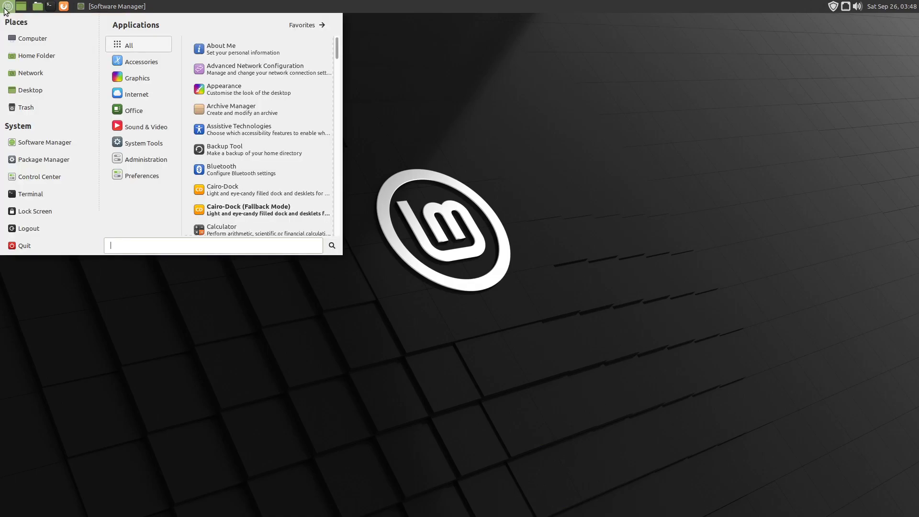
right_click(231, 191)
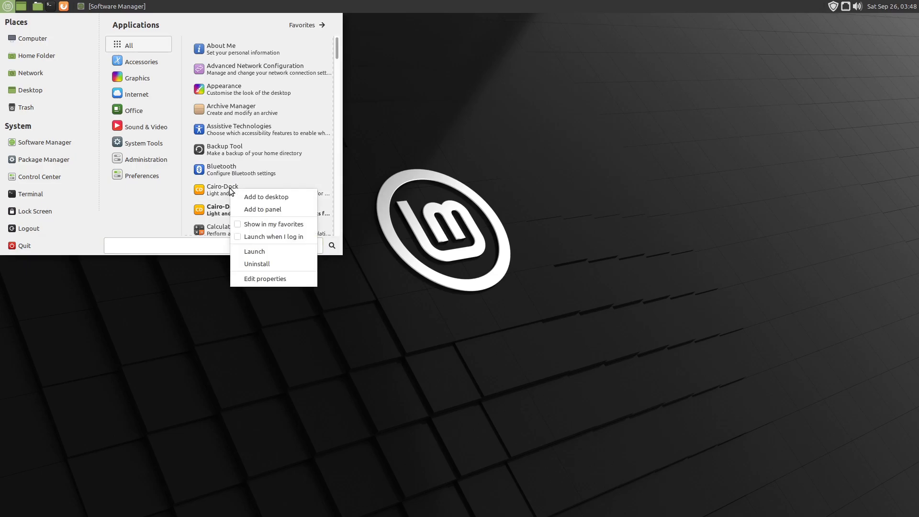
click(289, 279)
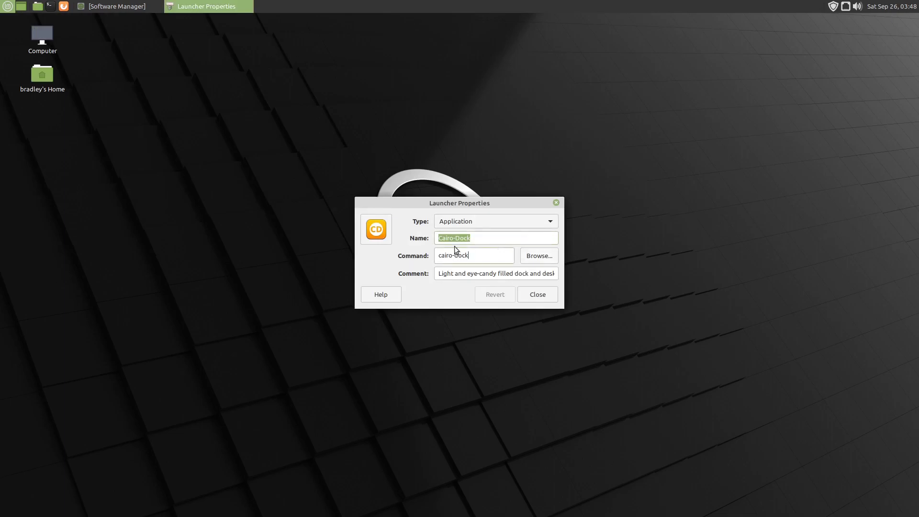
triple_click(482, 256)
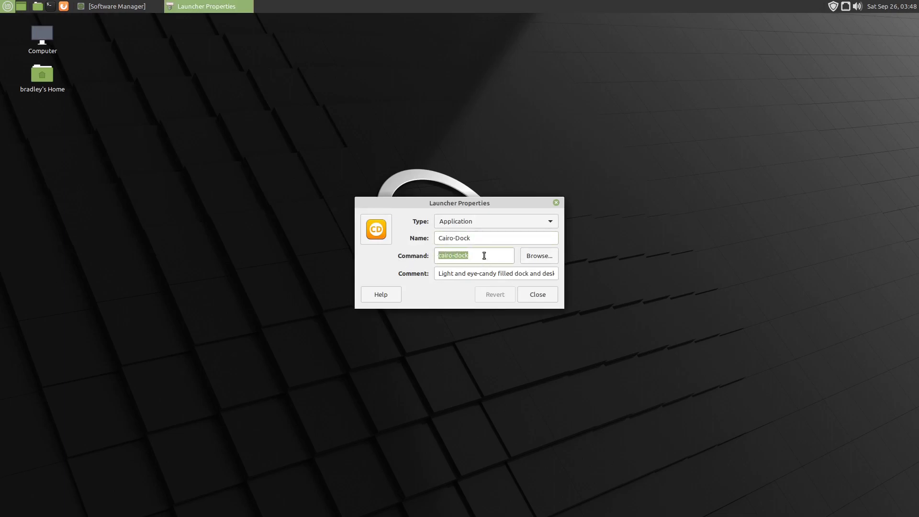
click(483, 256)
key(BackSpace)
text(c)
click(537, 294)
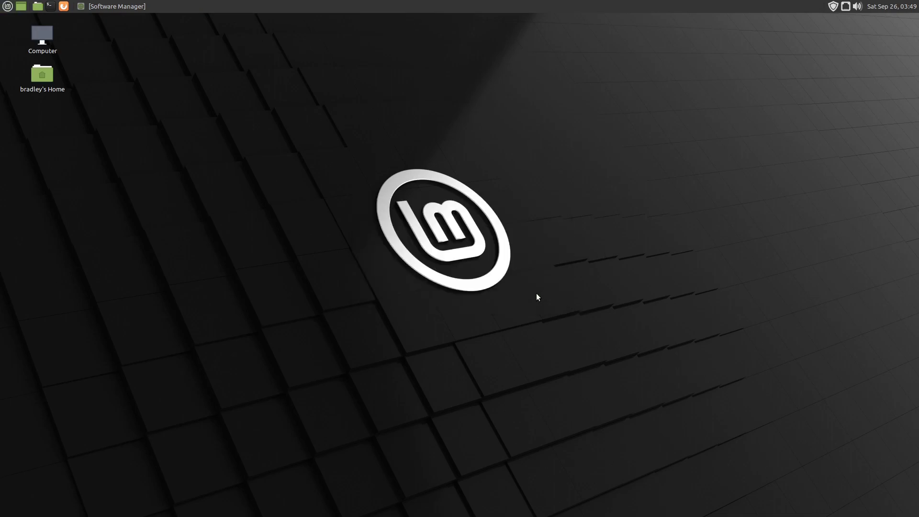
Start Cairo-Dock from the menu and answer the OpenGL prompt
click(8, 7)
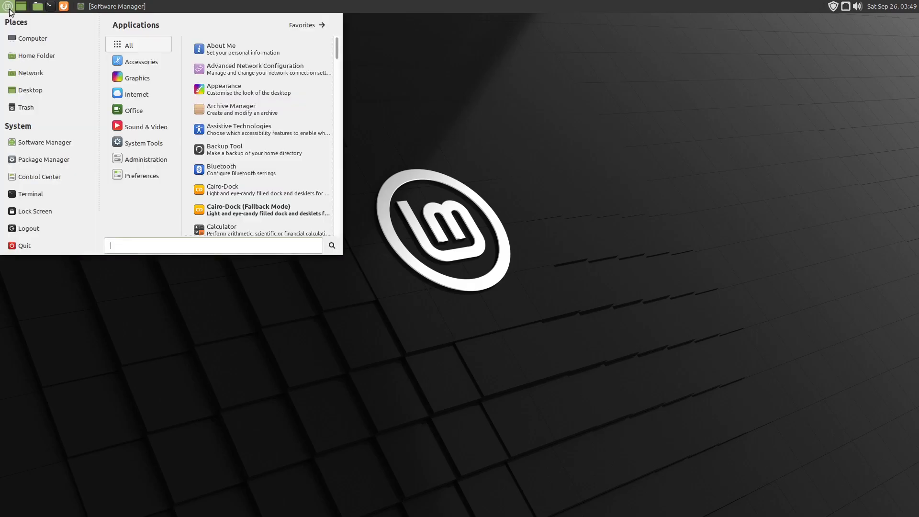
click(243, 190)
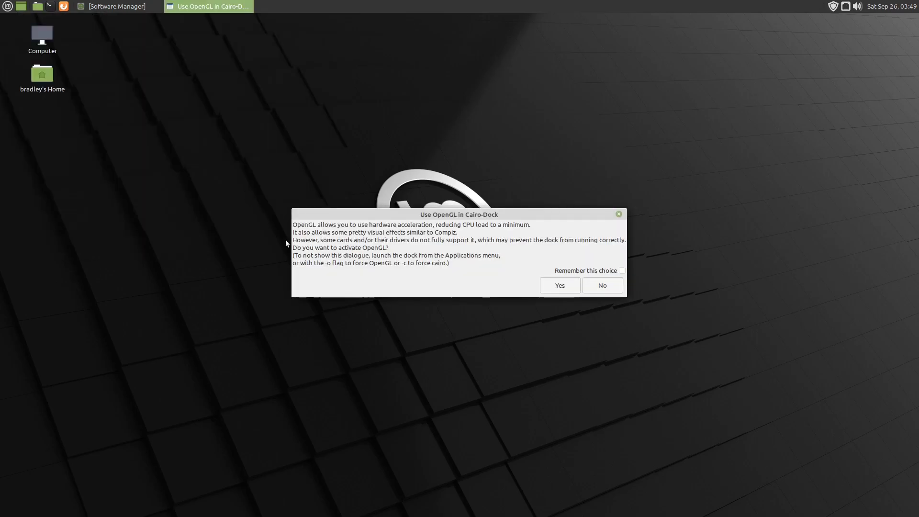
click(603, 286)
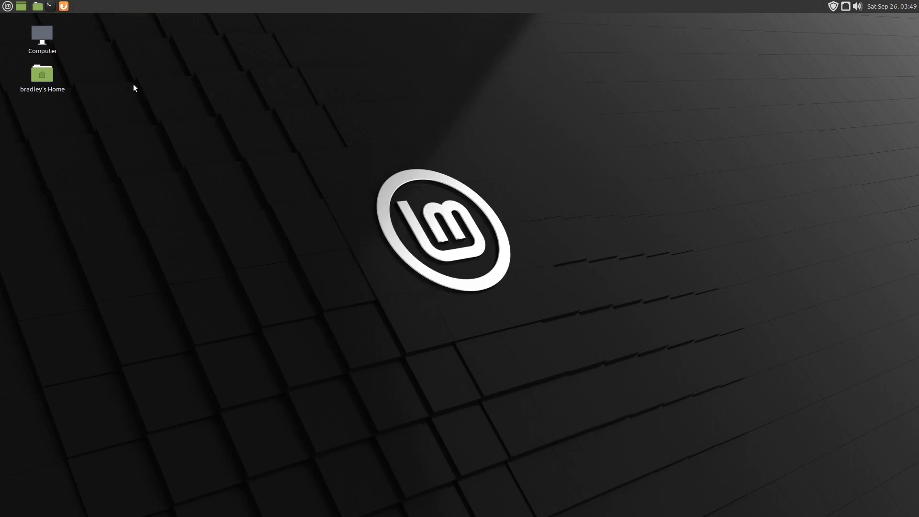
Log out of the MATE session and sign back in with the account password
click(7, 6)
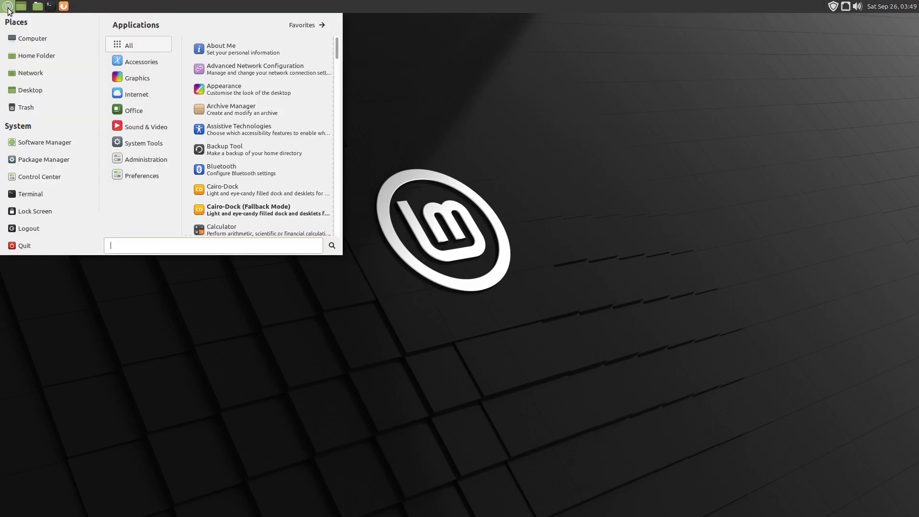
click(48, 231)
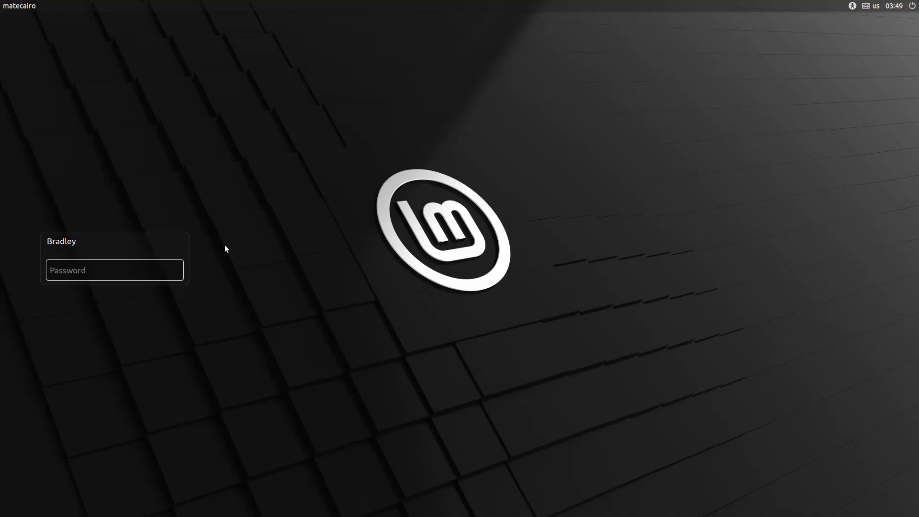
text(•••••)
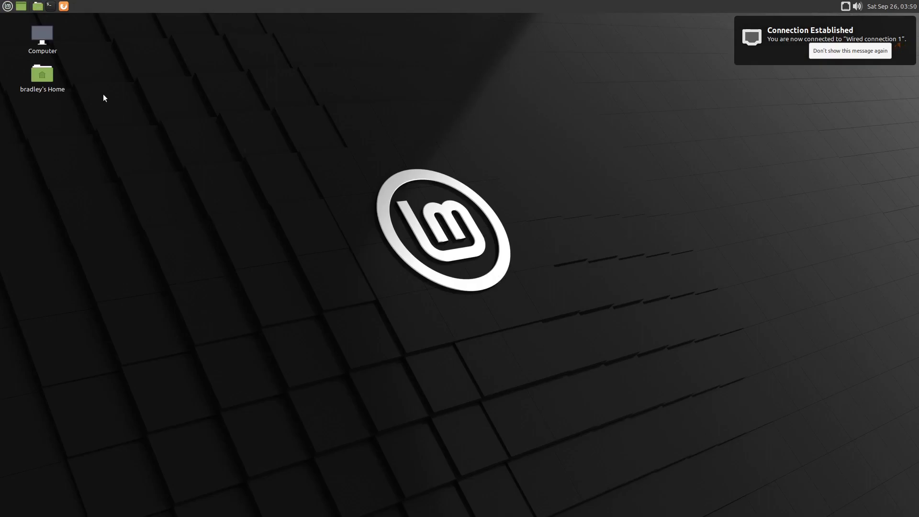
Verify the Cairo-Dock launcher's command reads 'cairo-dock -o' without changing it
click(7, 6)
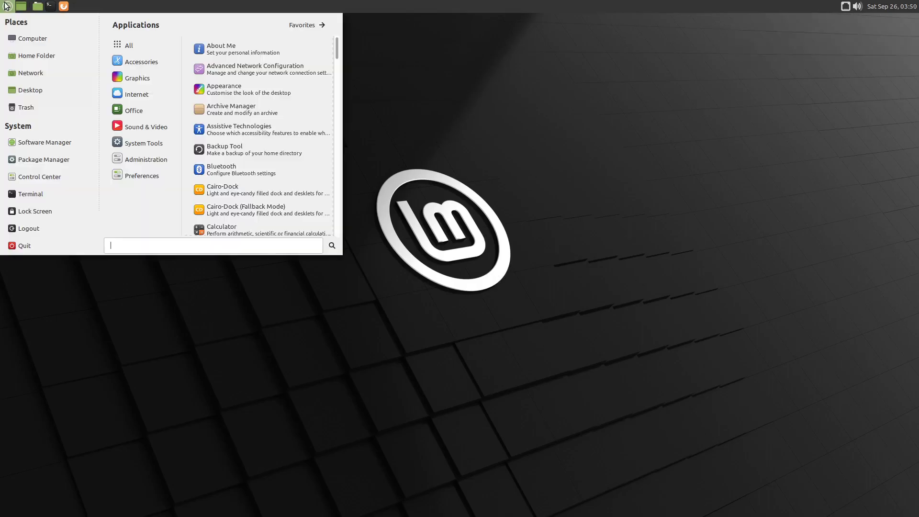
right_click(265, 190)
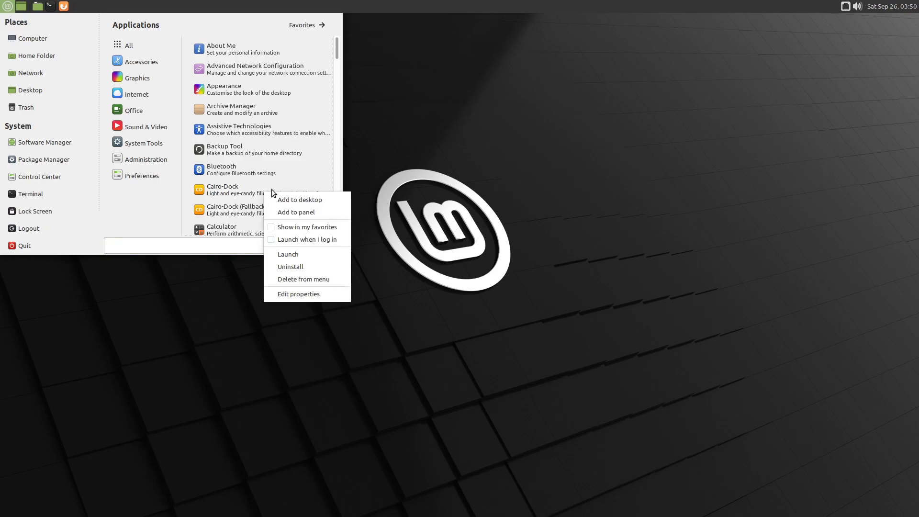
click(326, 294)
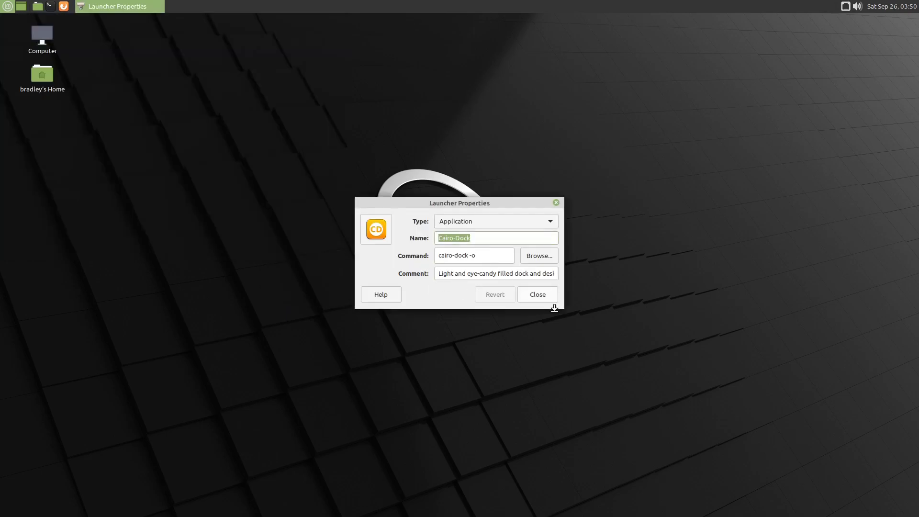
click(545, 297)
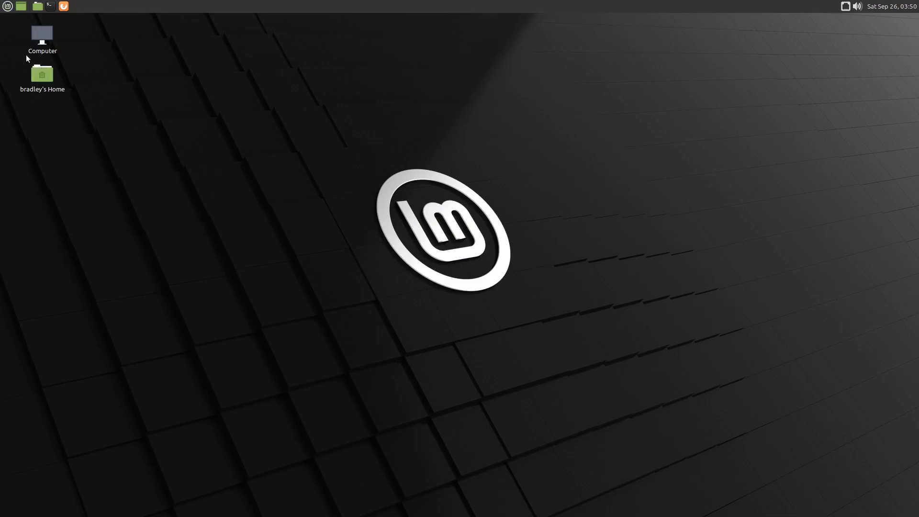
Start Cairo-Dock from the menu and confirm the home folder launcher still opens
click(8, 7)
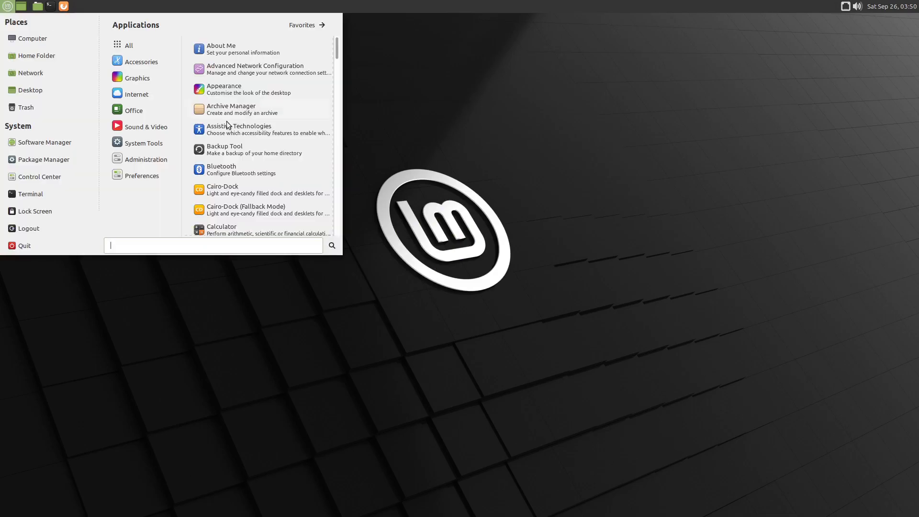
click(276, 191)
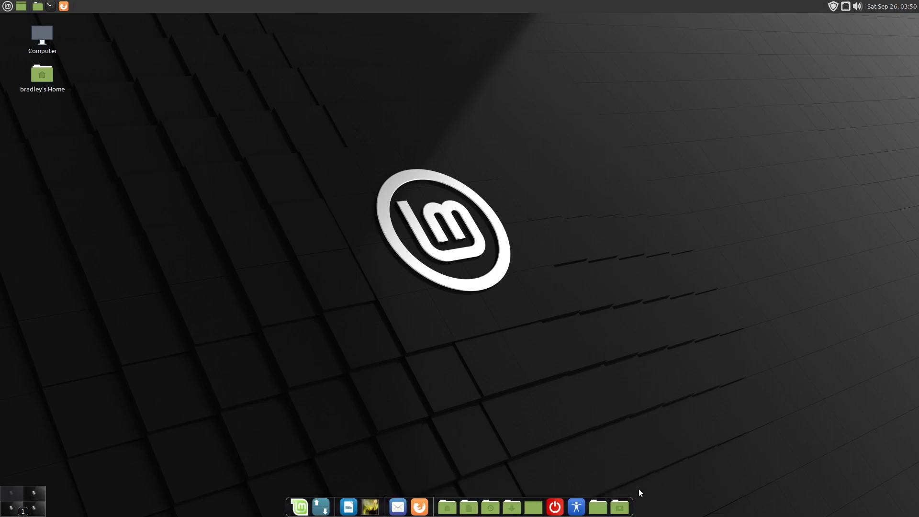
mouse_move(621, 506)
click(598, 506)
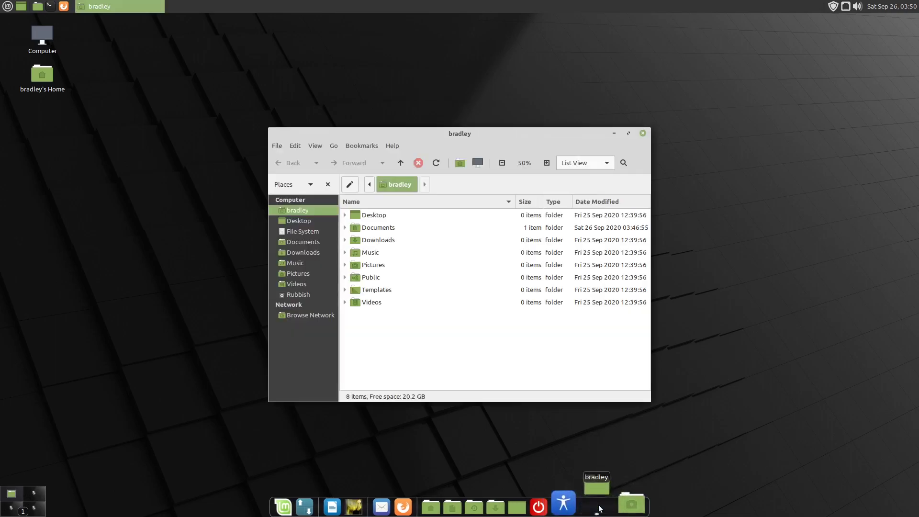
click(600, 509)
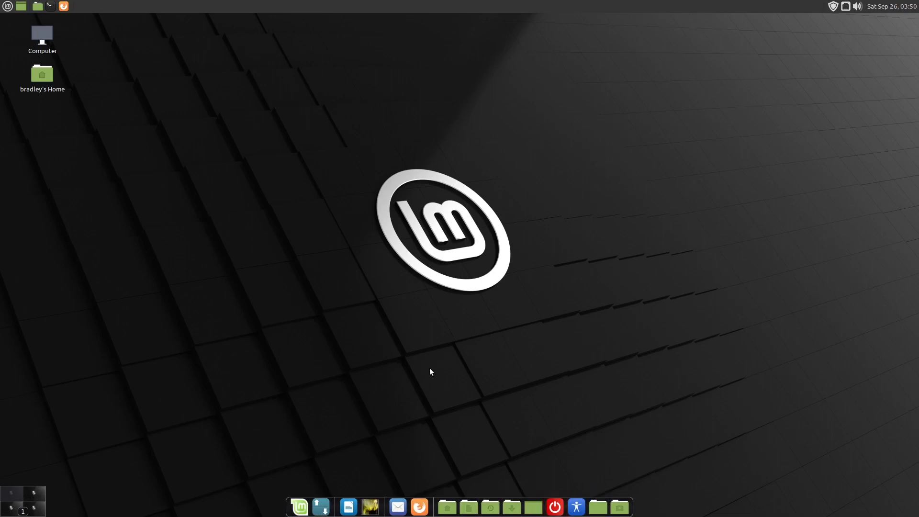
Quit the running Cairo-Dock from its right-click menu and confirm
right_click(521, 504)
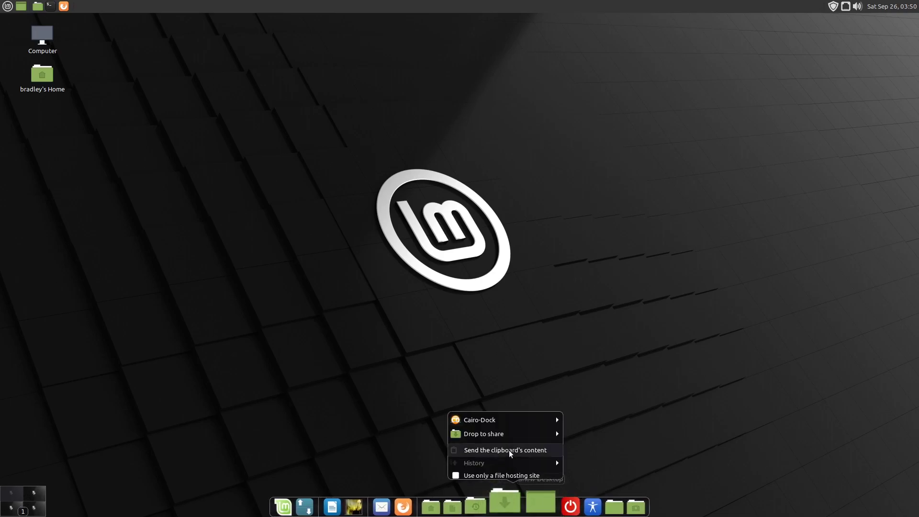
mouse_move(510, 421)
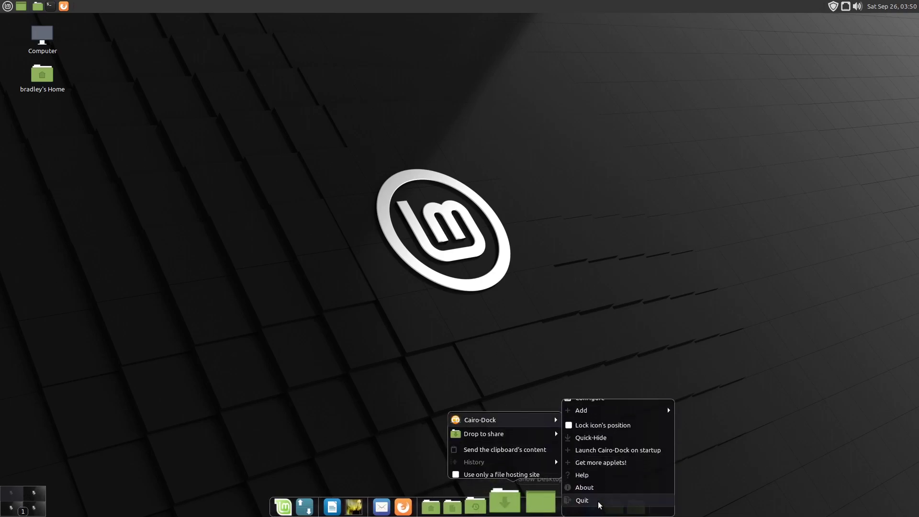
click(589, 500)
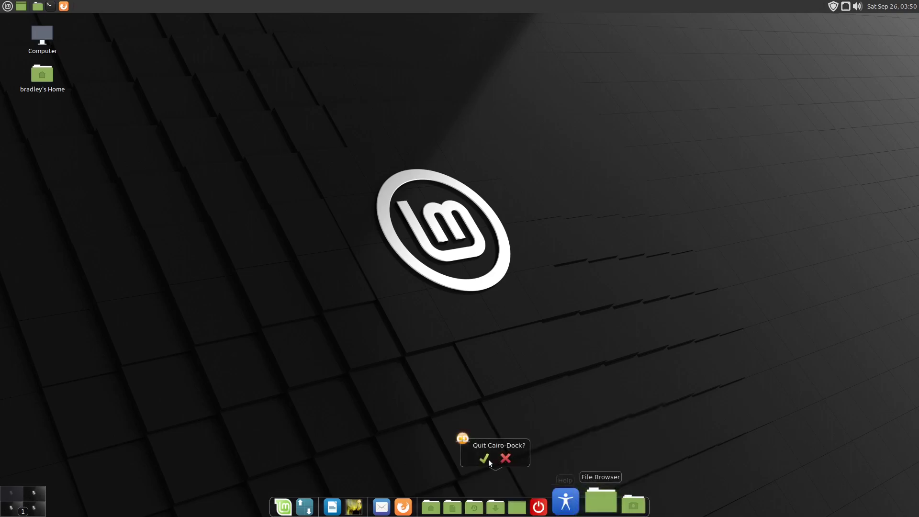
click(484, 458)
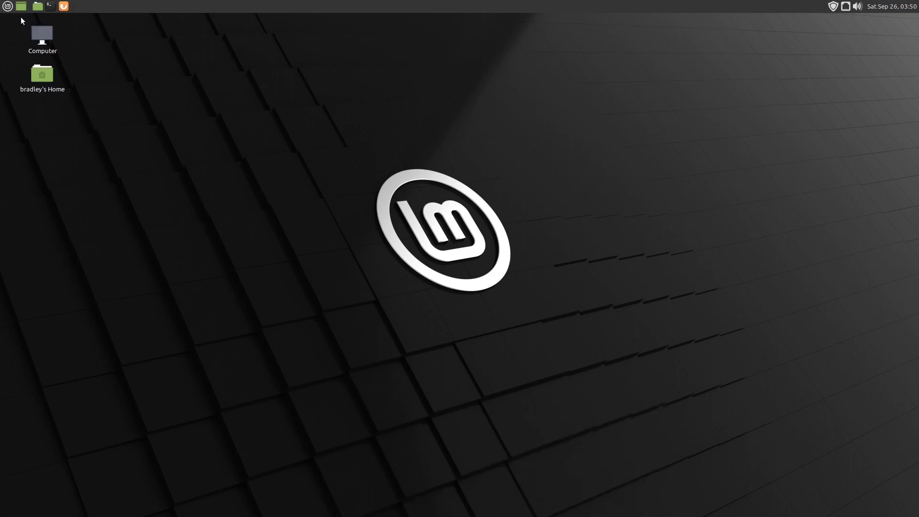
Open Software Manager from the Mint menu, search for 'cairo', and scroll to the GNOME integration plug-in
click(7, 7)
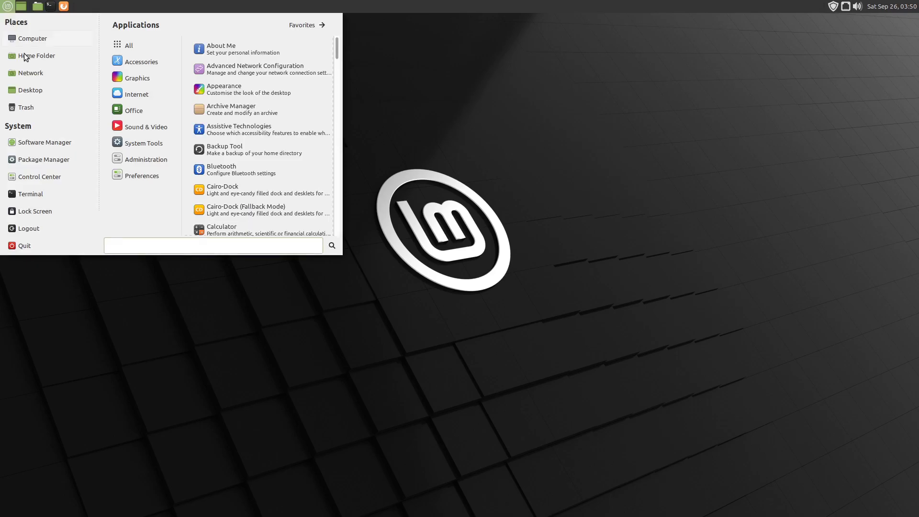
click(70, 143)
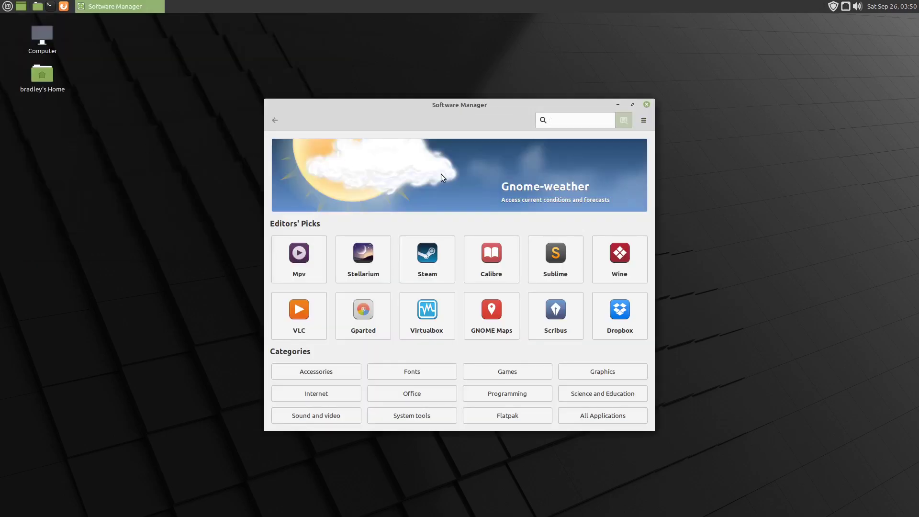
text(cairo)
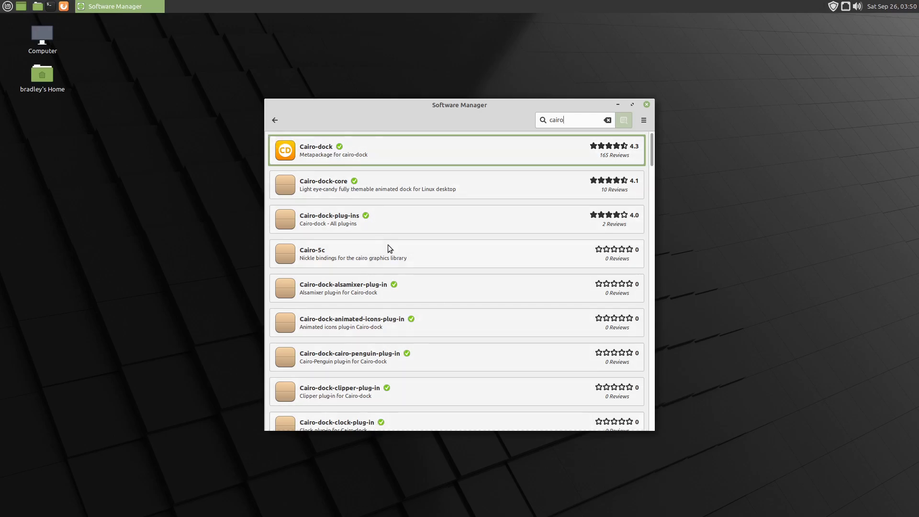
scroll(454, 299, down, 3)
scroll(454, 298, down, 8)
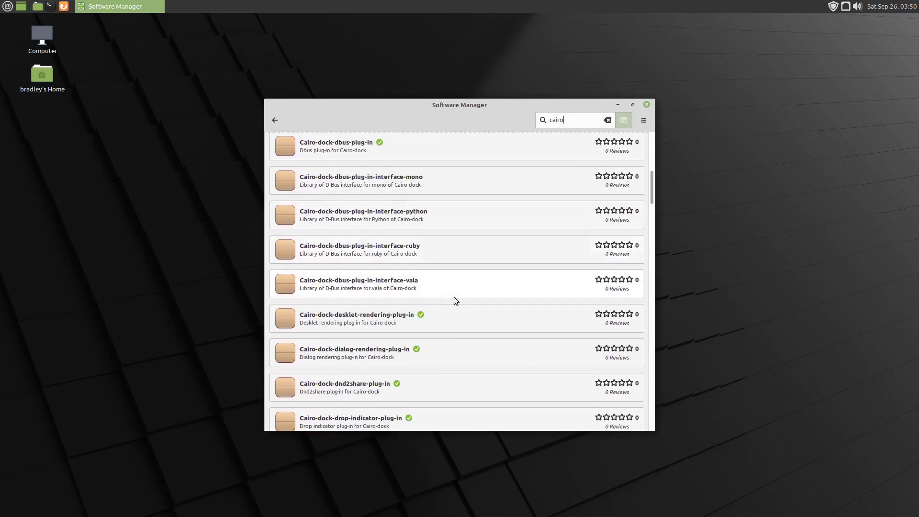
scroll(454, 297, down, 1)
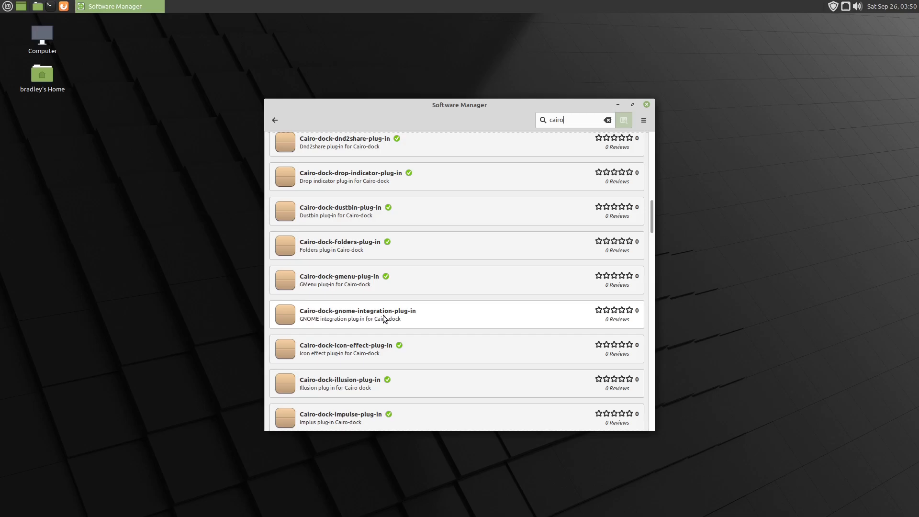
Install Cairo-dock-gnome-integration-plug-in, authenticating with the account password
click(427, 314)
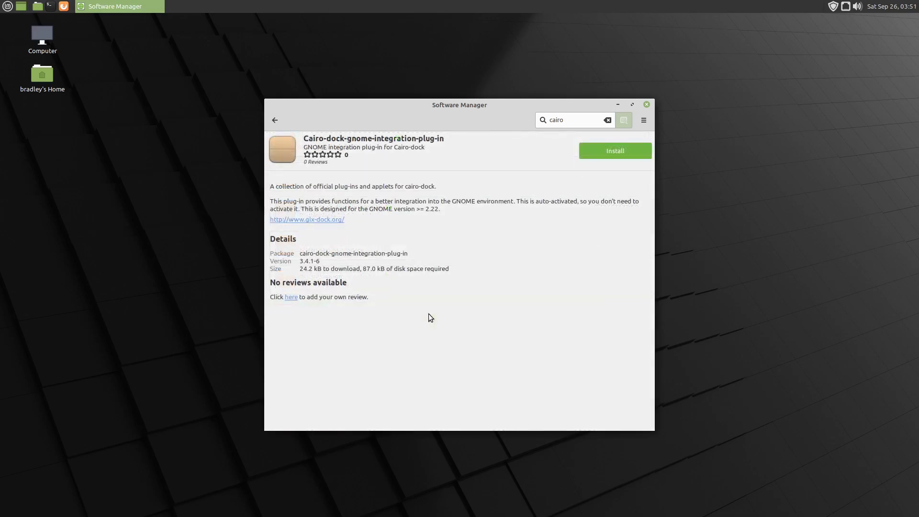
click(593, 148)
text(********)
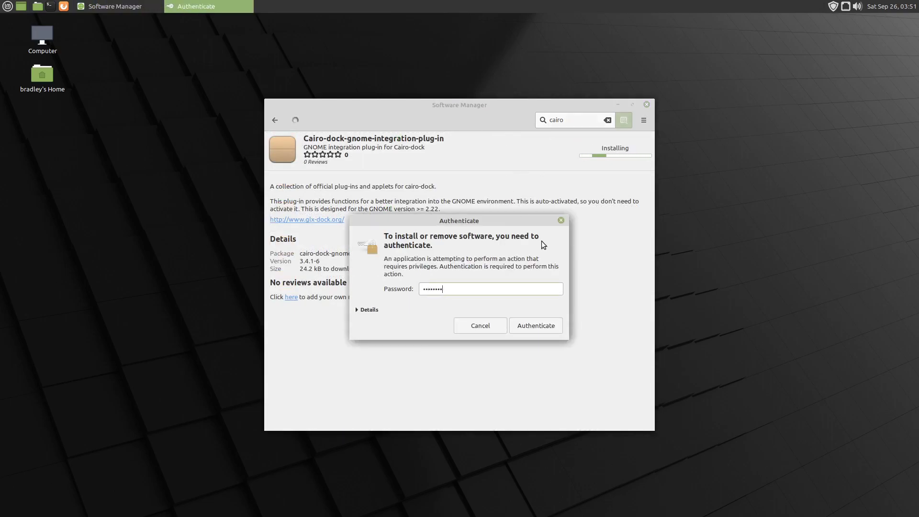
key(Return)
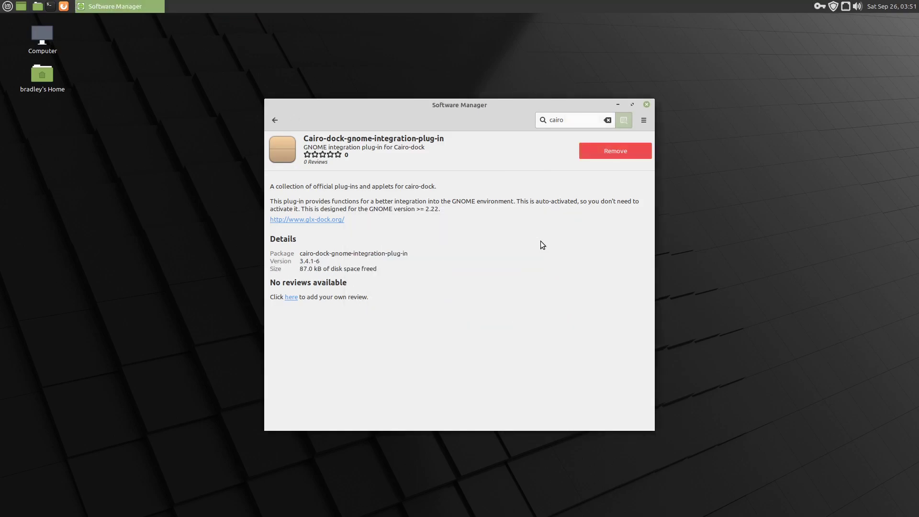
Go back to the 'cairo' search results, scroll through them, and close Software Manager
click(274, 120)
scroll(445, 254, down, 3)
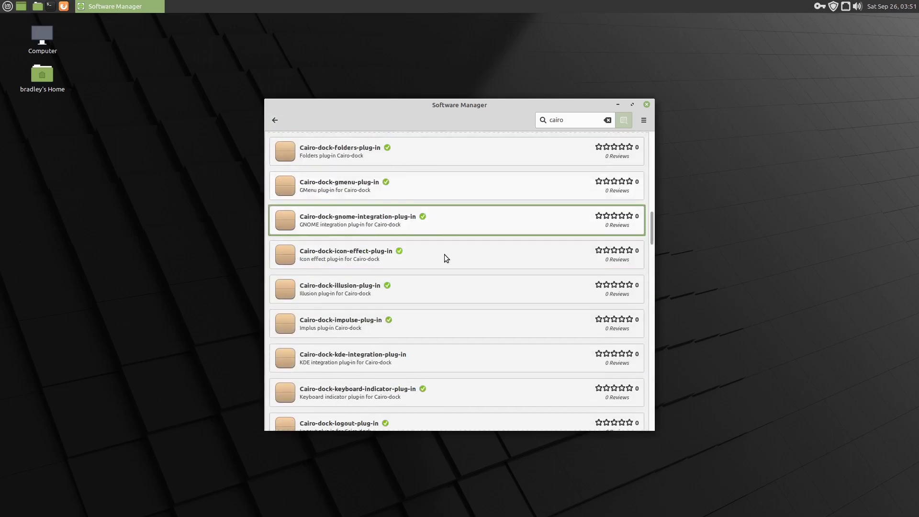
scroll(444, 258, down, 4)
scroll(445, 255, down, 7)
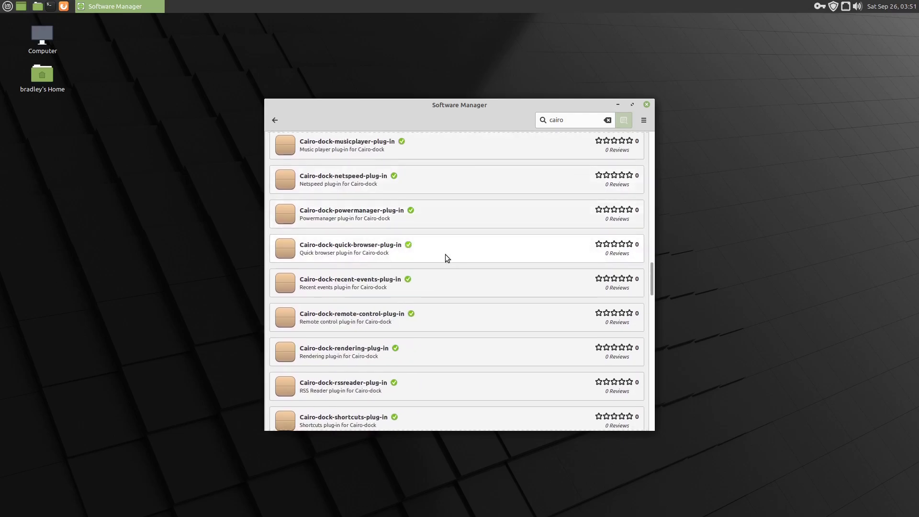
scroll(445, 259, down, 6)
scroll(446, 259, down, 4)
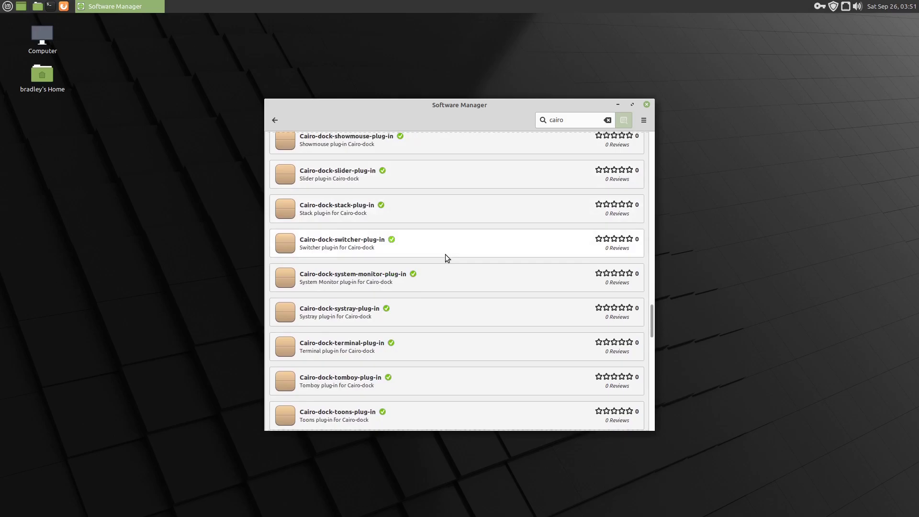
scroll(445, 258, down, 6)
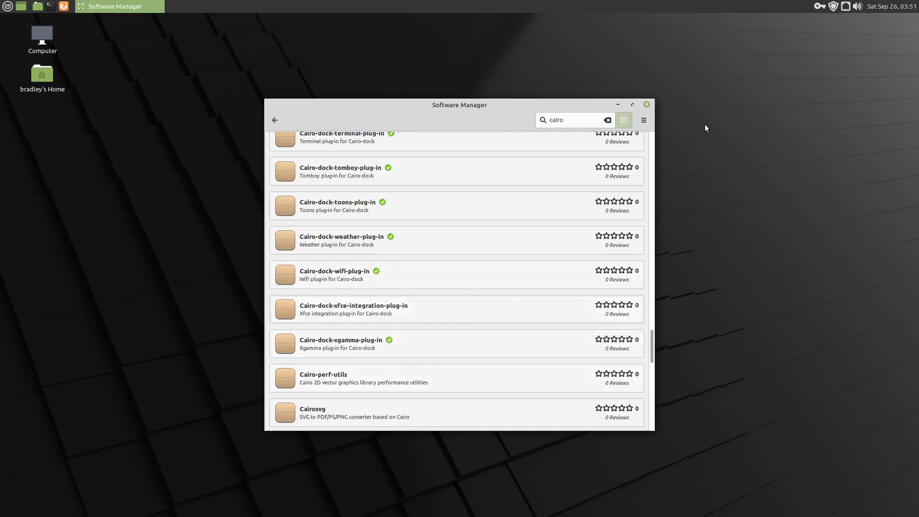
click(647, 105)
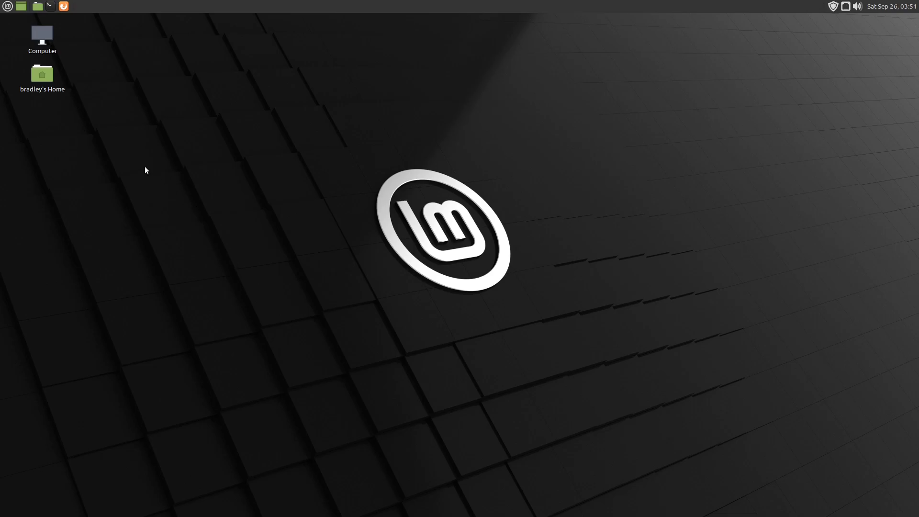
Launch Cairo-Dock from the Mint menu, then open and close Doc.txt from its stack
click(7, 10)
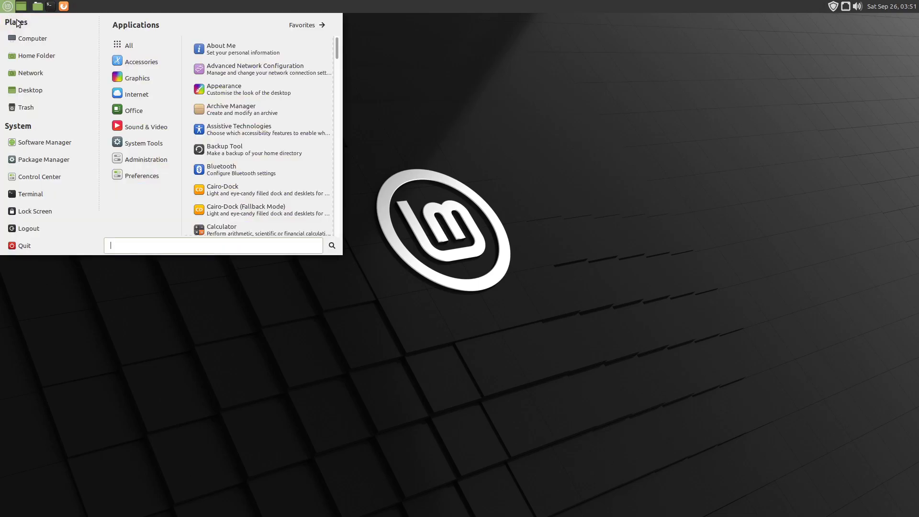
click(265, 182)
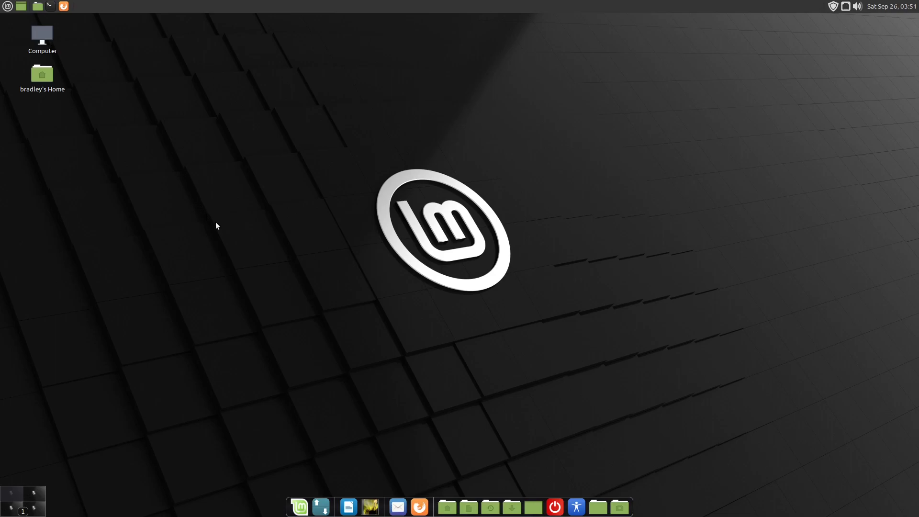
mouse_move(621, 500)
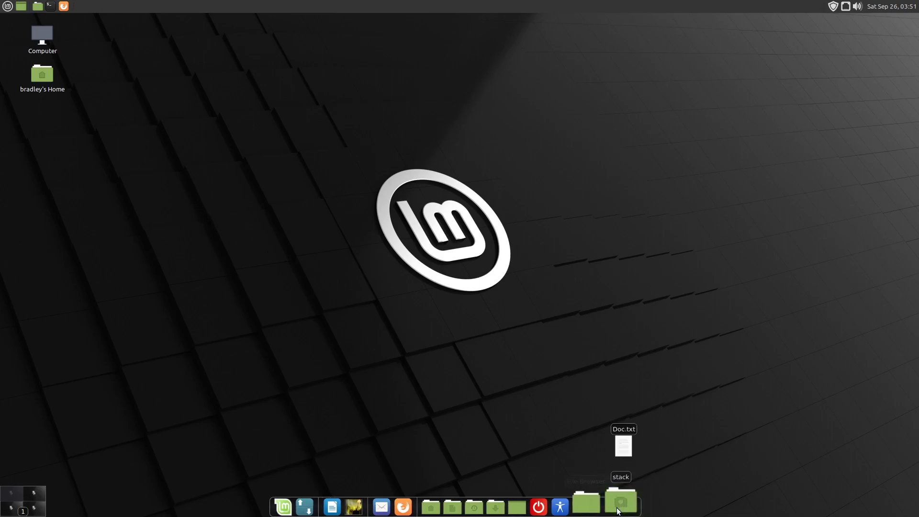
click(620, 446)
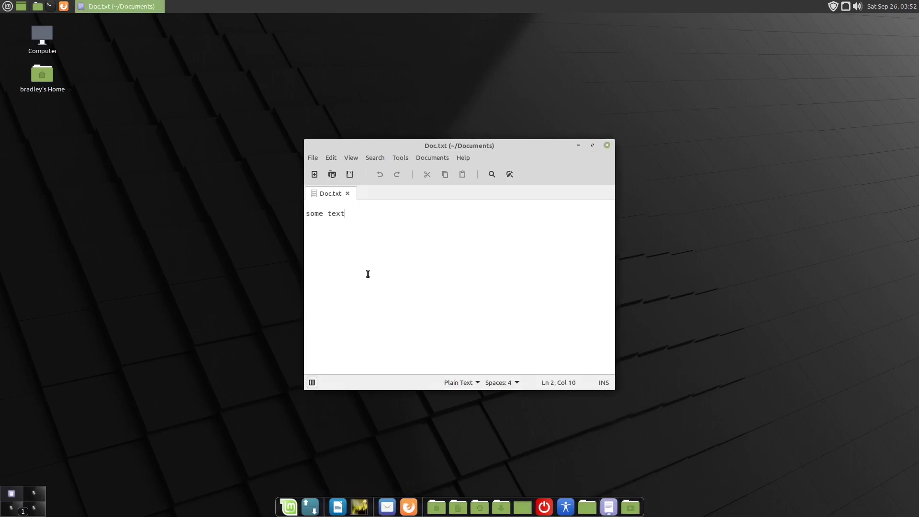
click(607, 145)
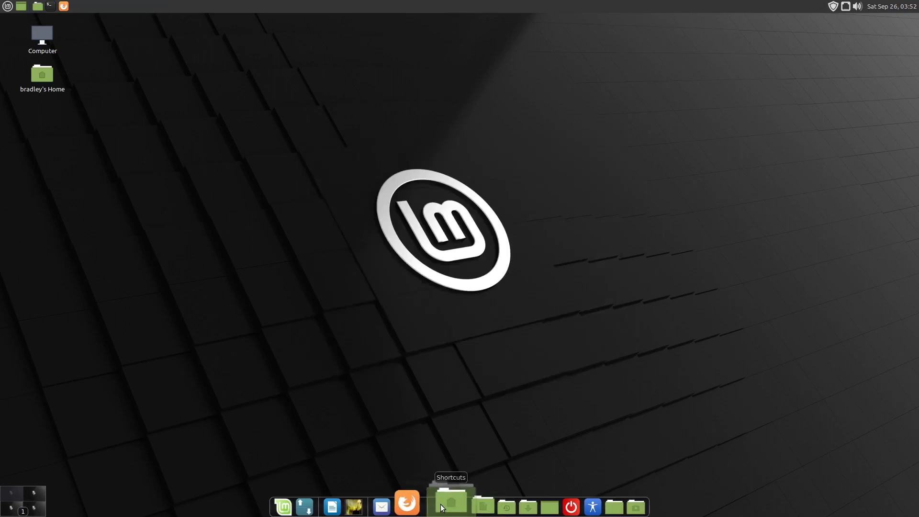
Open and close the Music folder from Shortcuts, then the home folder from its dock icon
mouse_move(441, 505)
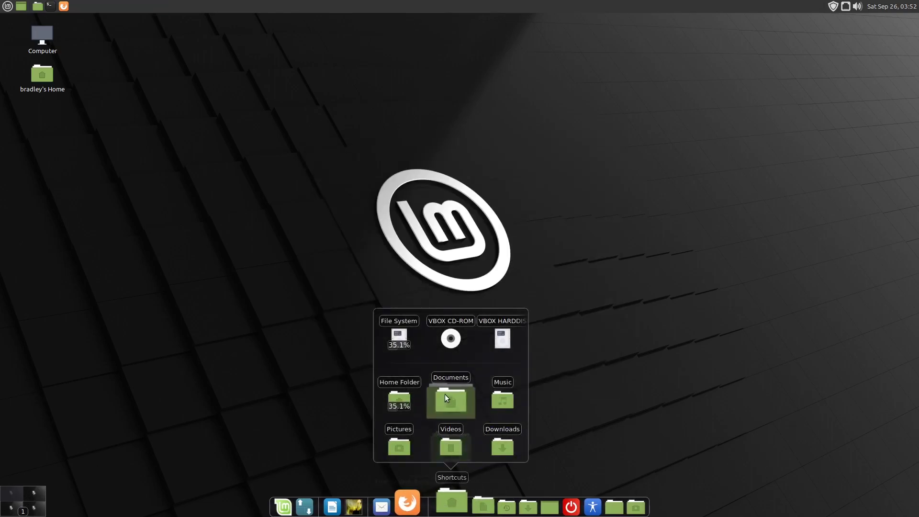
click(490, 395)
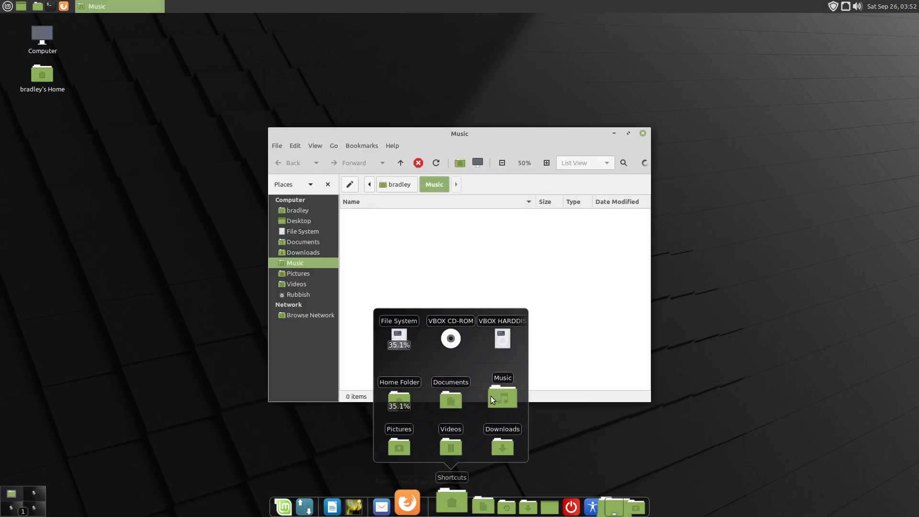
click(644, 134)
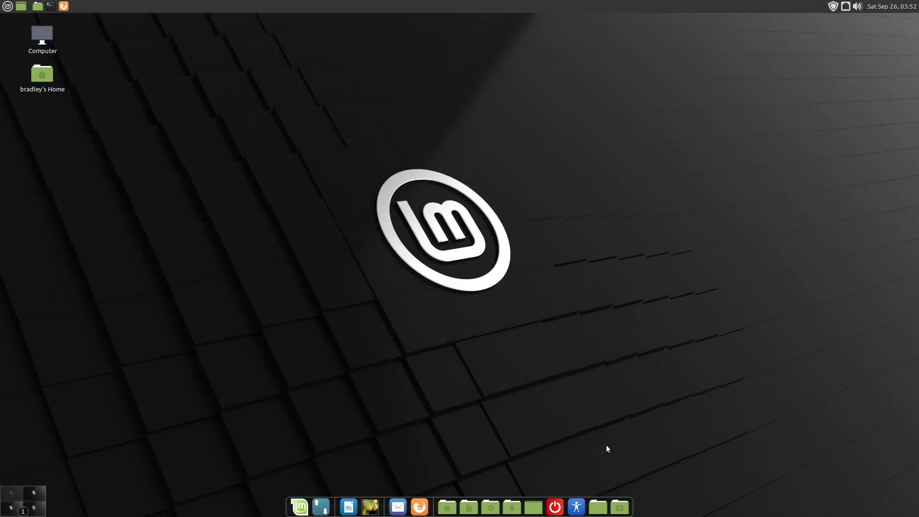
click(598, 508)
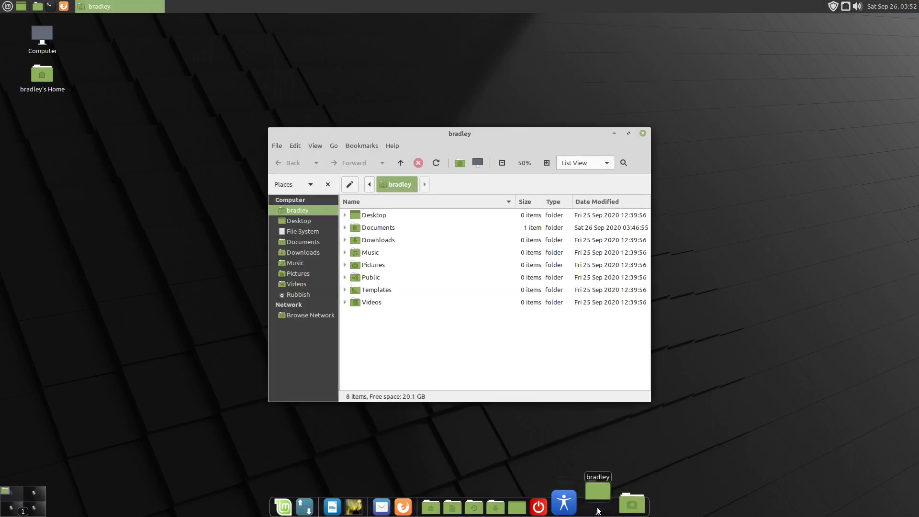
key(ctrl+w)
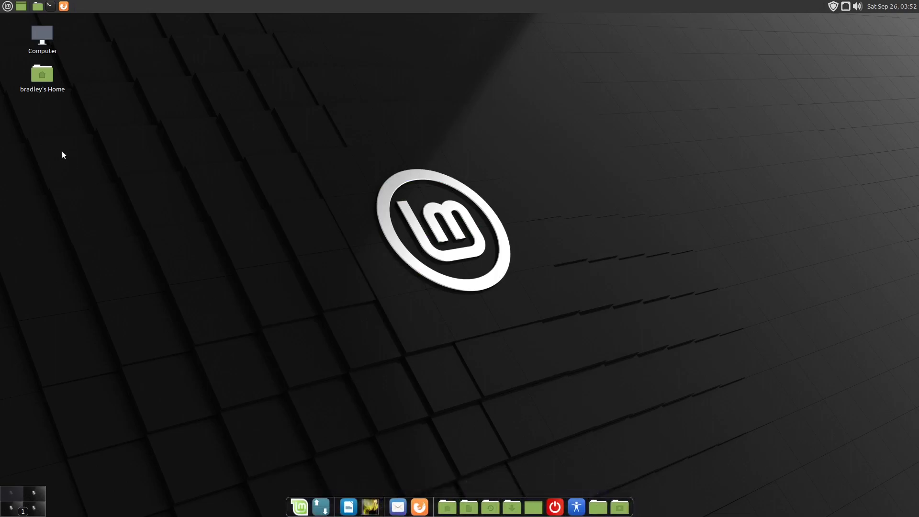
Set the Cairo-Dock menu entry to launch at login
click(7, 7)
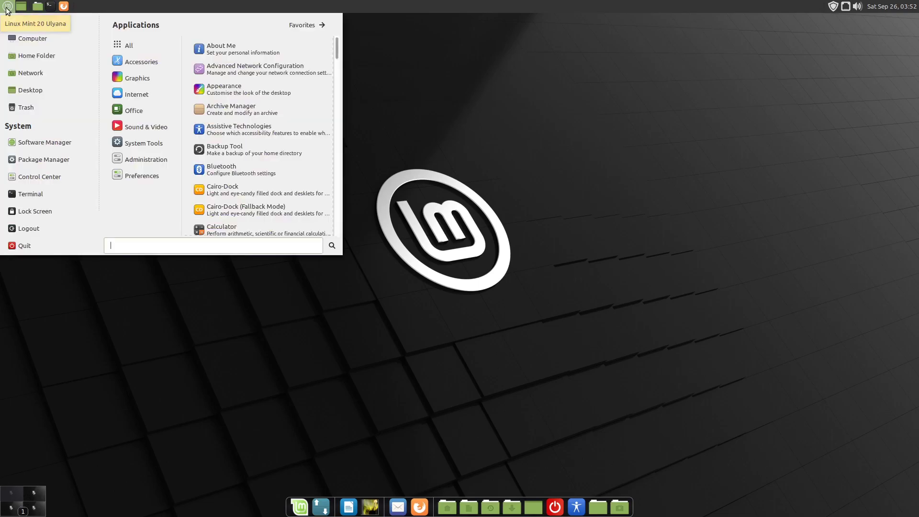
right_click(271, 188)
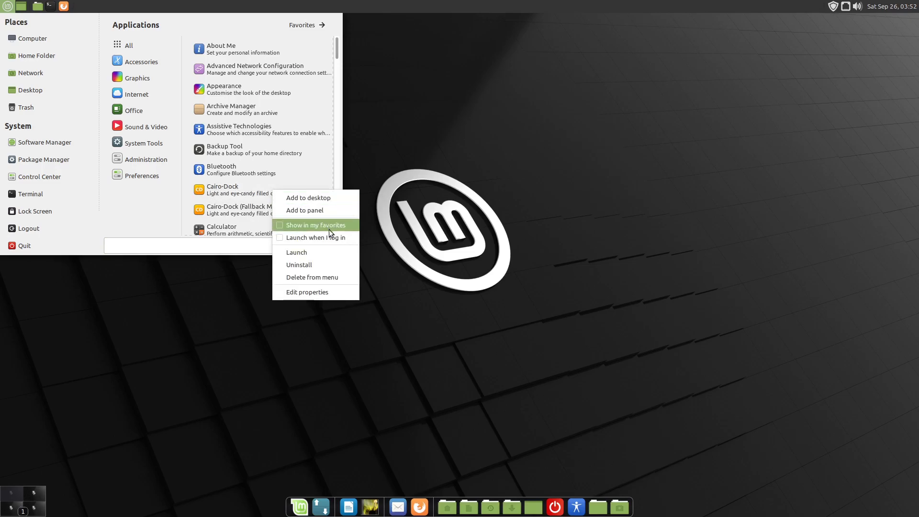
click(318, 238)
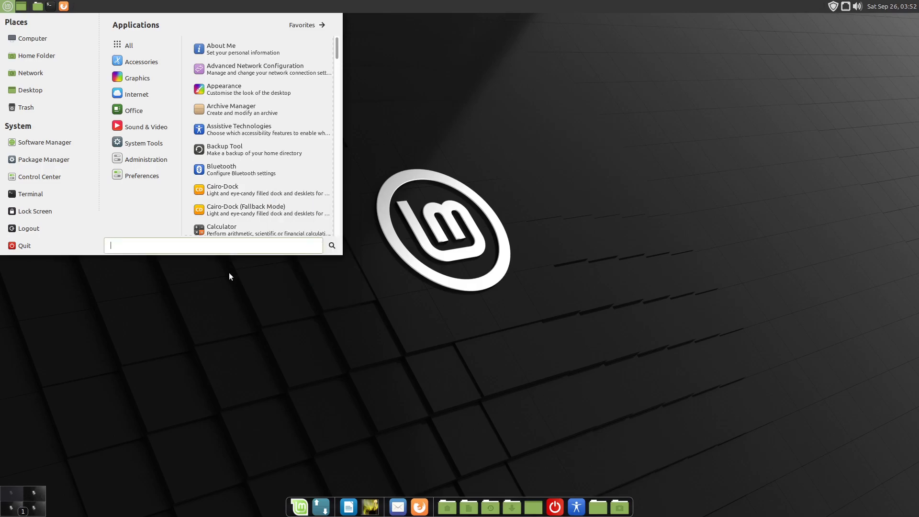
Check in Startup Applications that the Cairo-Dock entry runs 'cairo-dock -o', leaving it unchanged
text(start)
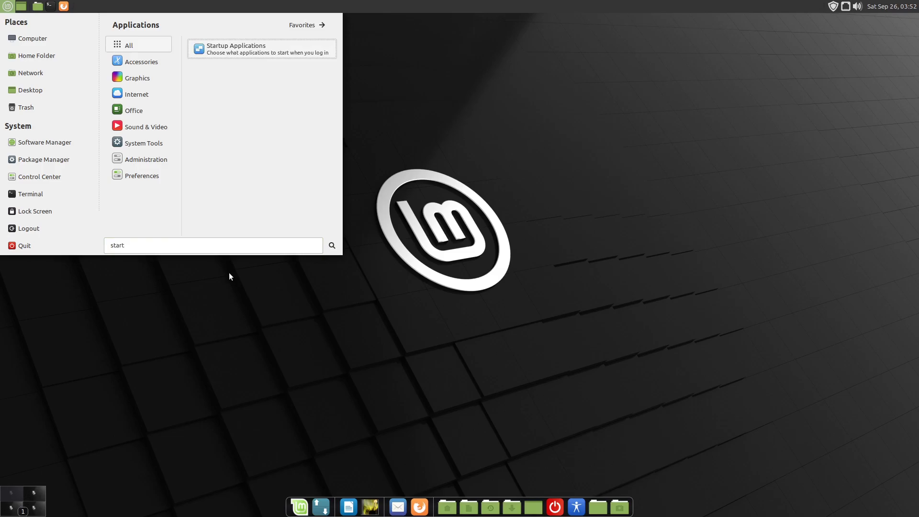
key(Return)
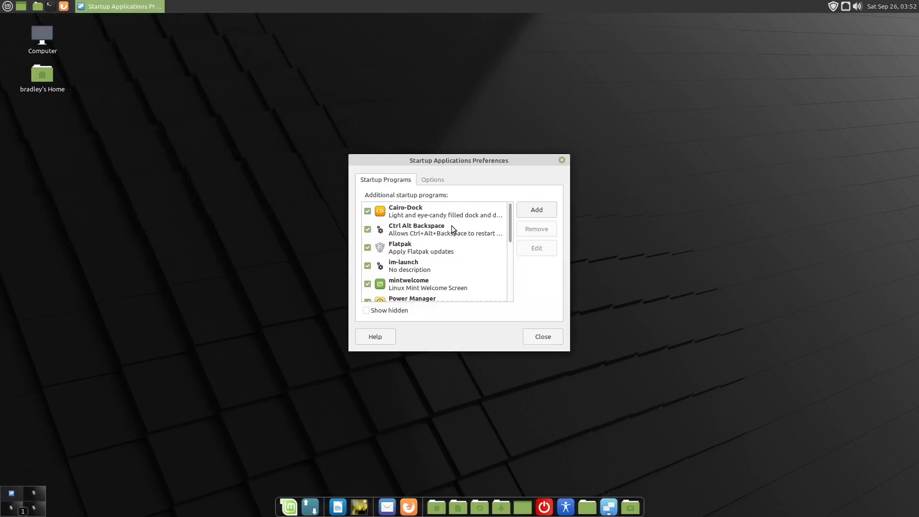
double_click(430, 211)
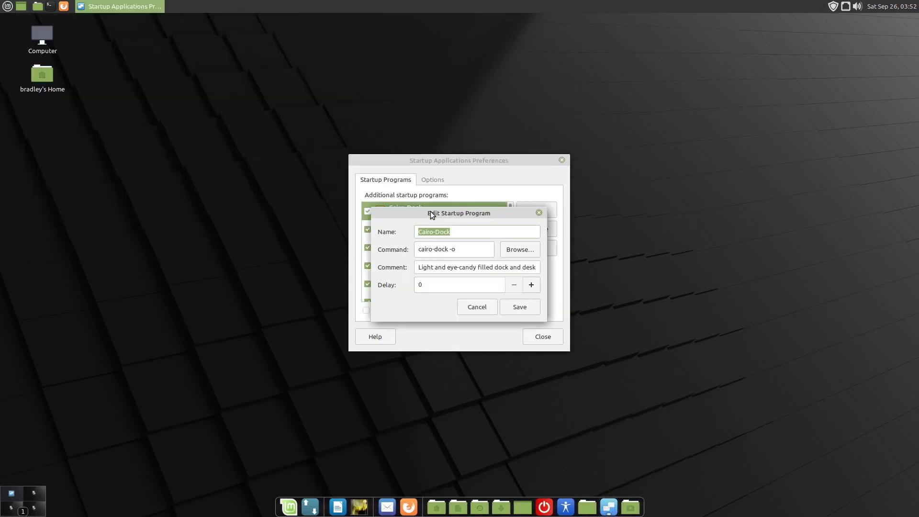
triple_click(458, 250)
click(475, 308)
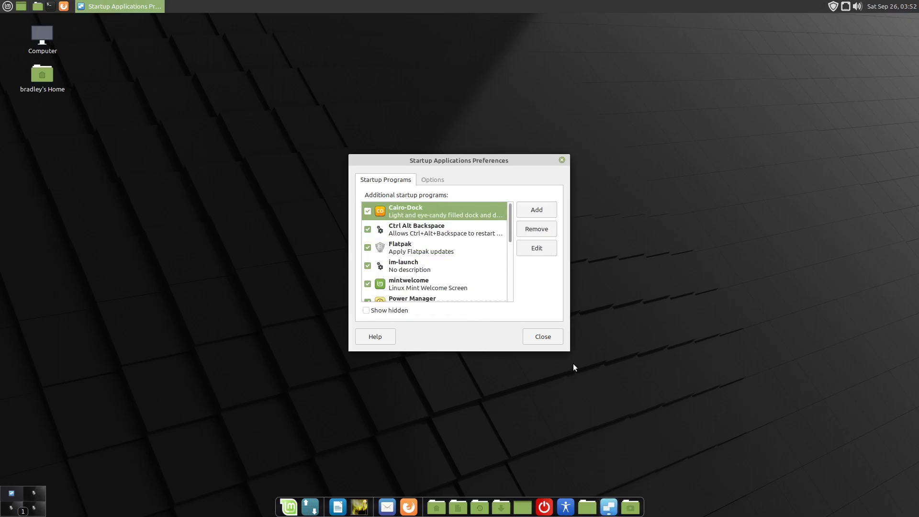
click(553, 338)
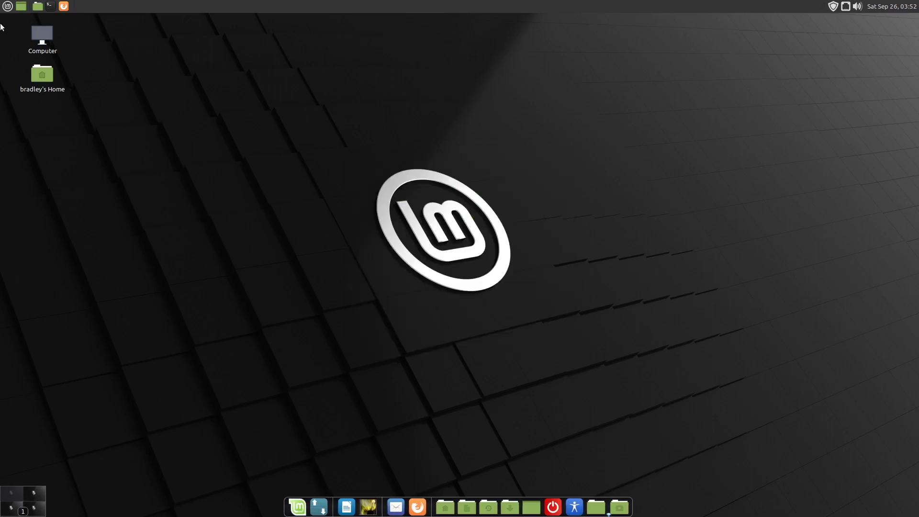
click(7, 11)
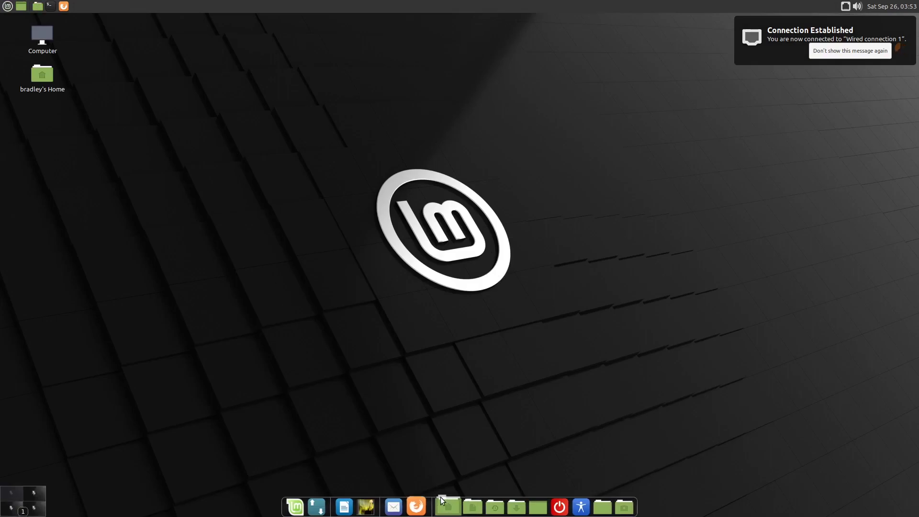
mouse_move(446, 500)
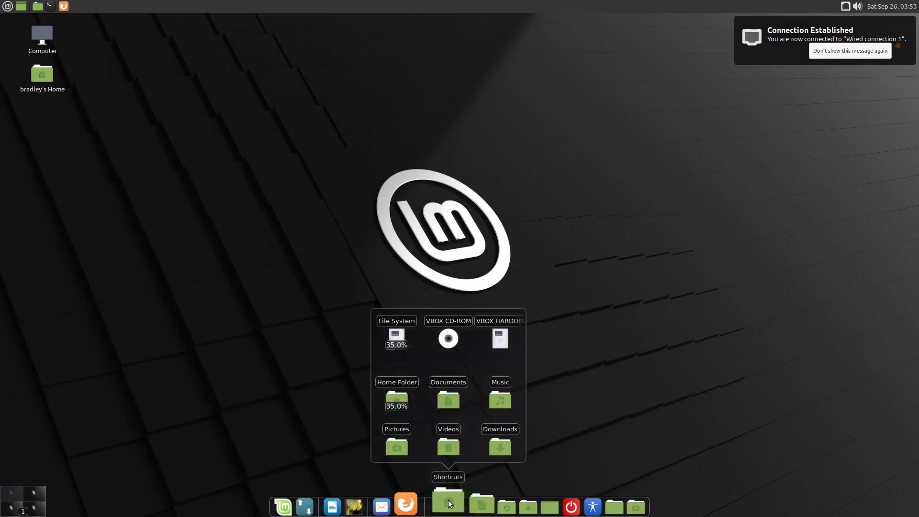
click(438, 395)
click(643, 133)
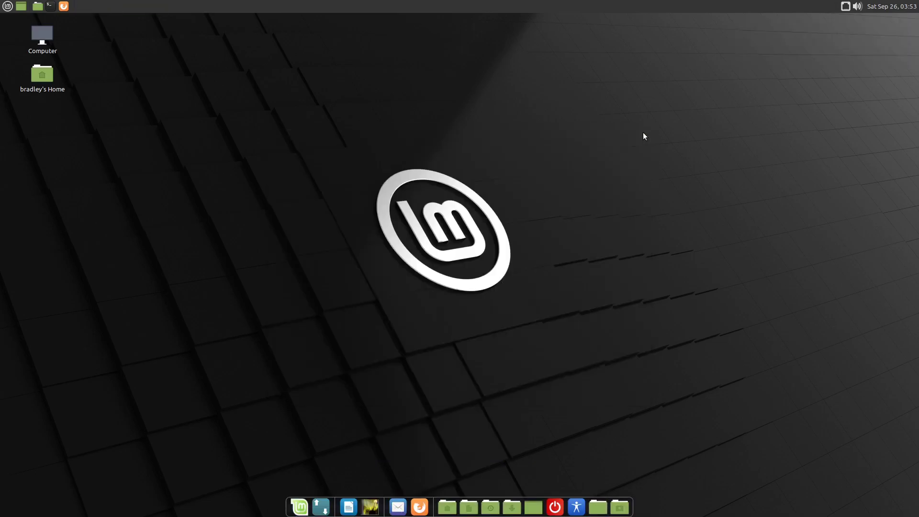
mouse_move(622, 503)
click(617, 443)
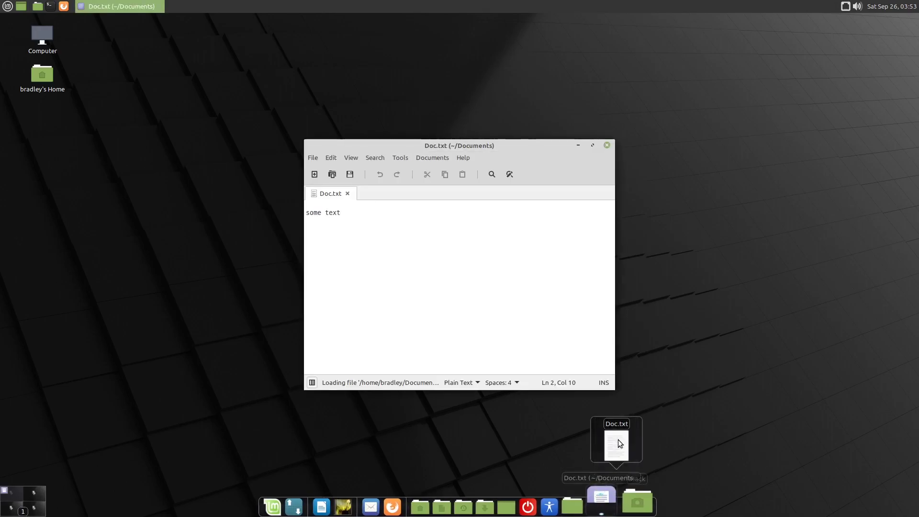
click(610, 507)
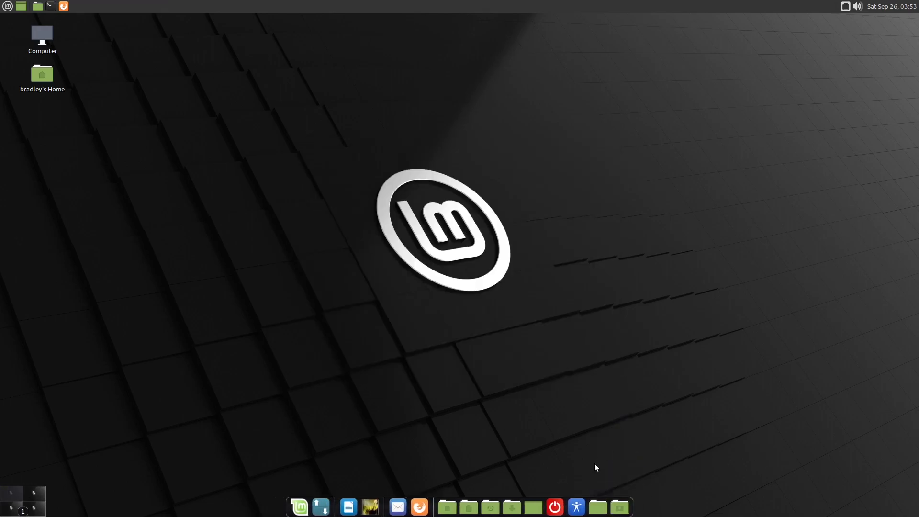
click(596, 504)
Choose Cairo-Dock > Quit from the dock's right-click menu and confirm with the check mark
right_click(578, 504)
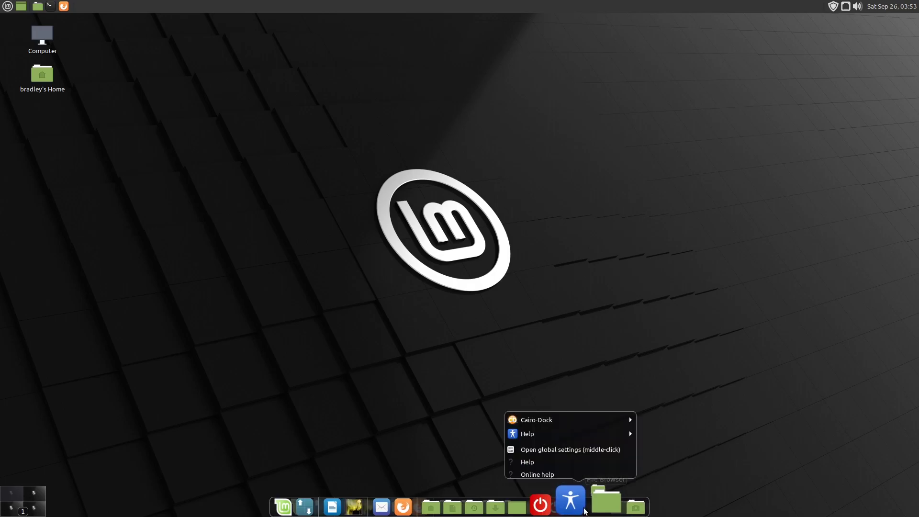
mouse_move(578, 423)
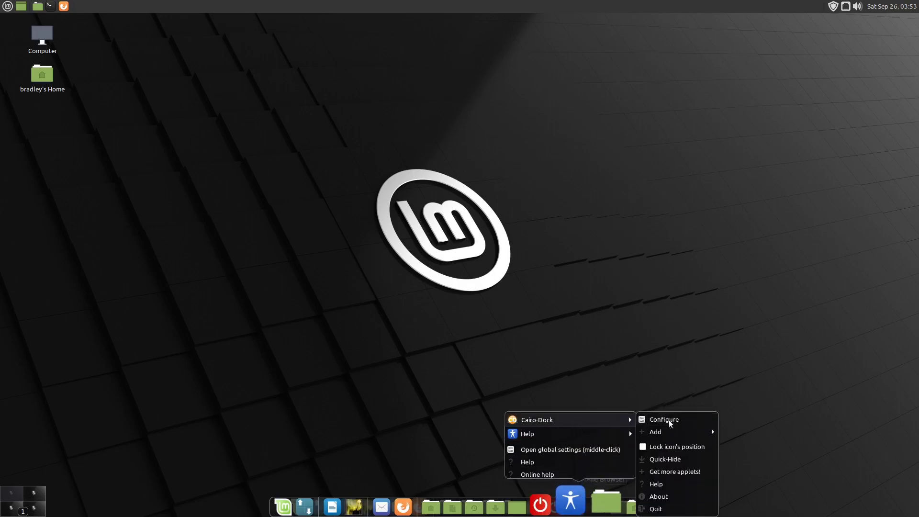
click(669, 500)
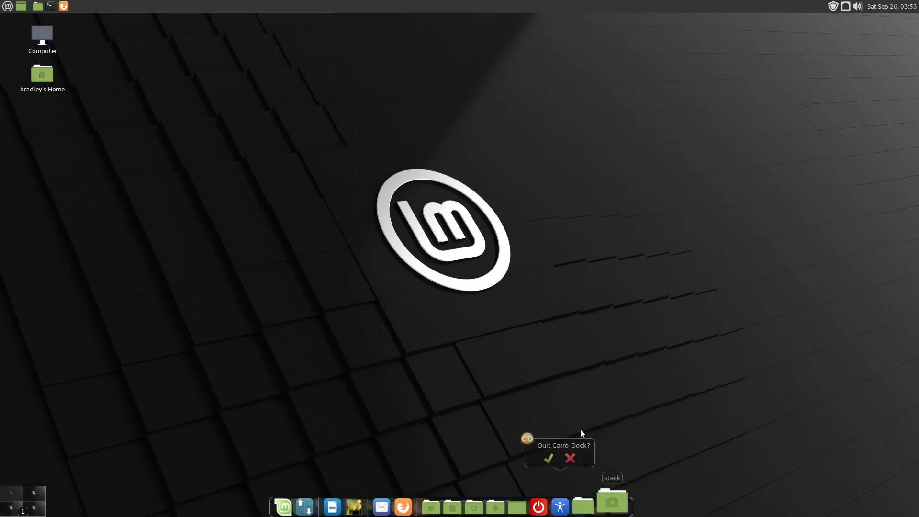
click(552, 454)
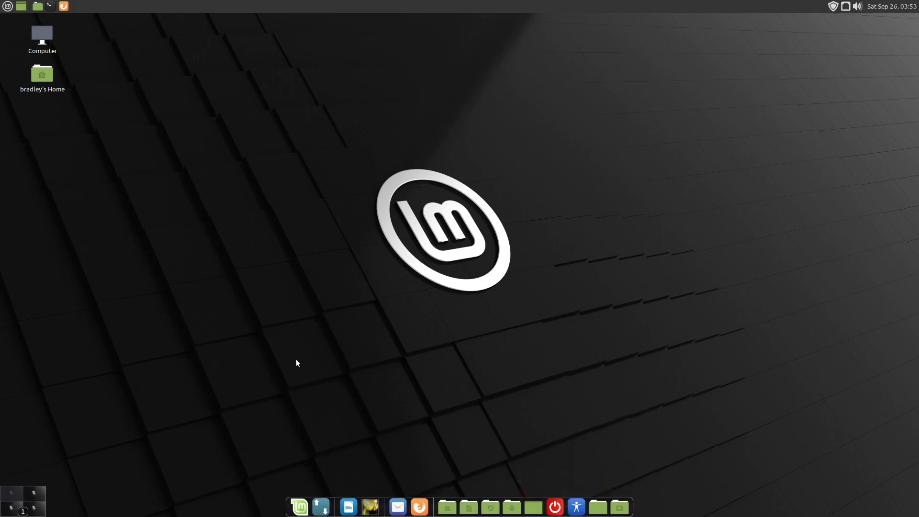
Open Startup Applications through a 'star' menu search, remove the Cairo-Dock entry, and close it
click(8, 6)
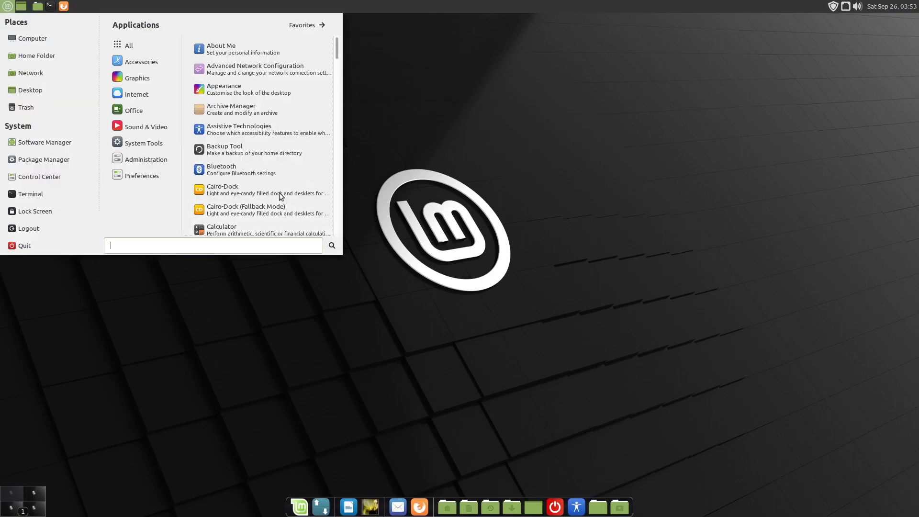
text(star)
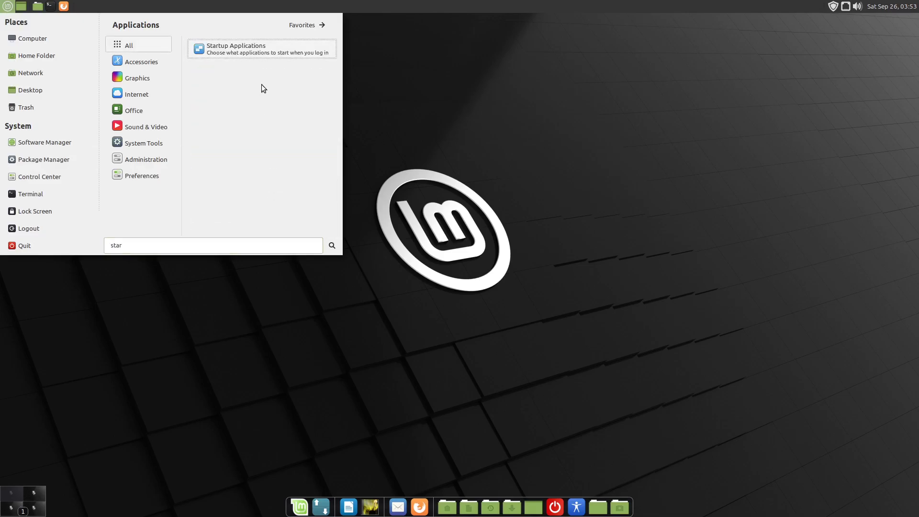
click(268, 48)
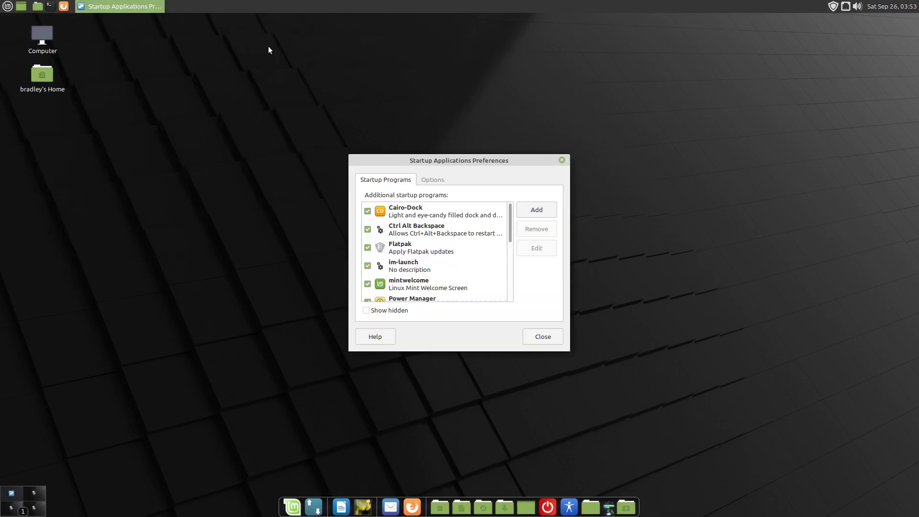
click(430, 208)
click(536, 229)
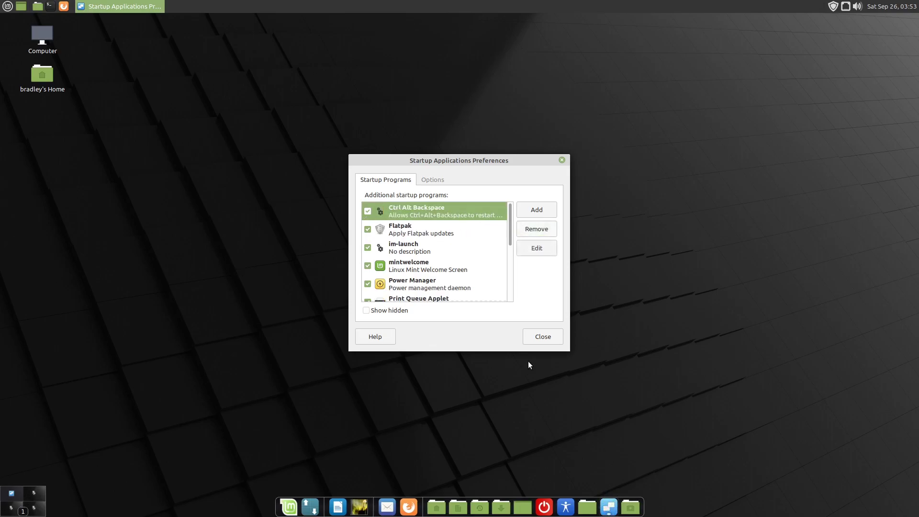
click(546, 337)
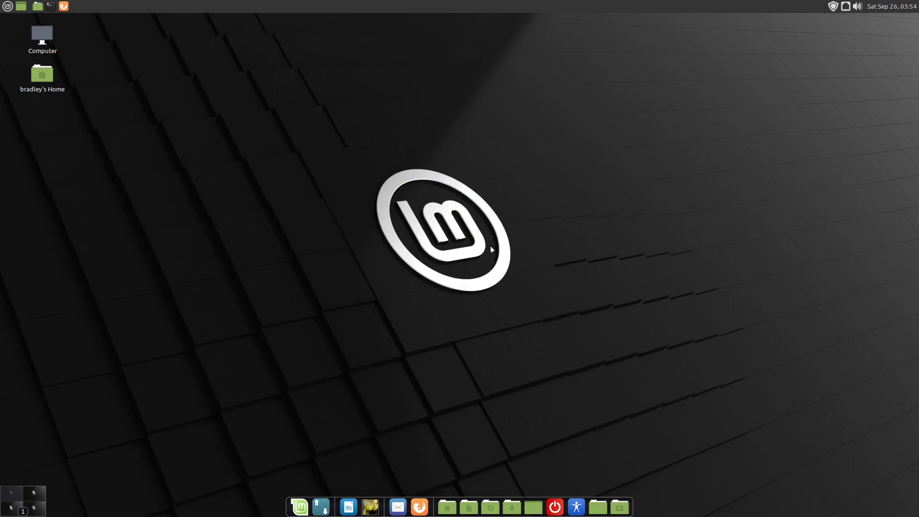
Add a Cairo-Dock launcher to the panel from the Mint menu, then choose Logout
click(7, 7)
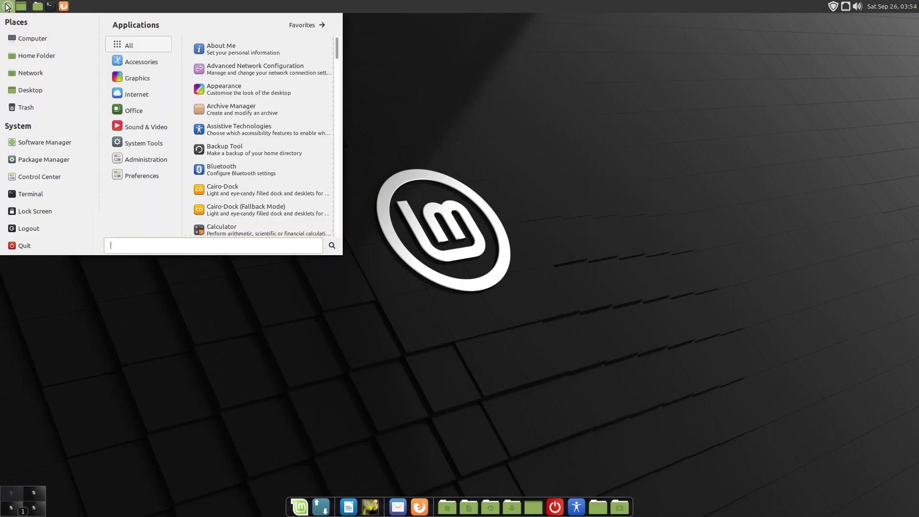
right_click(254, 192)
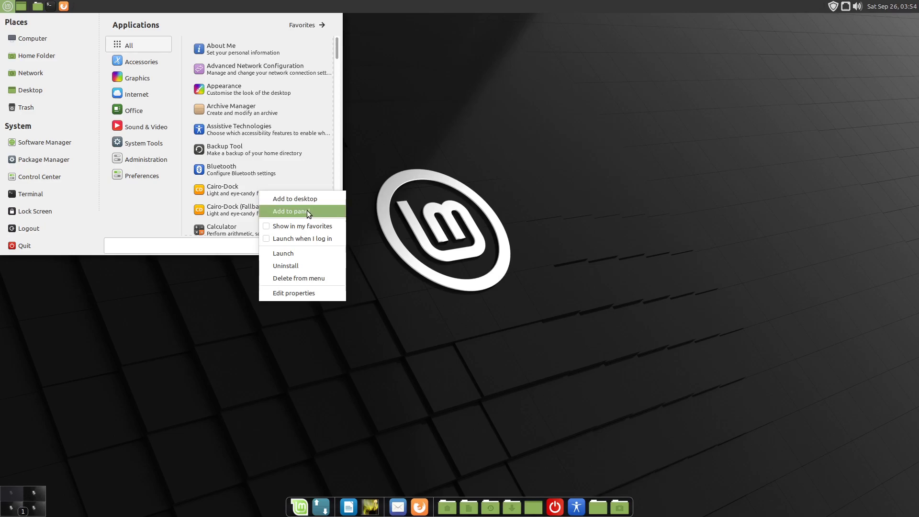
click(319, 210)
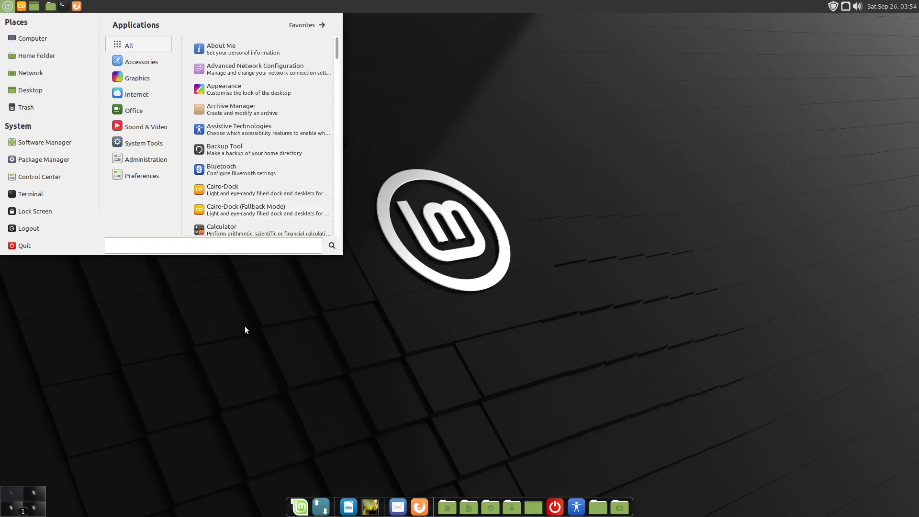
click(203, 315)
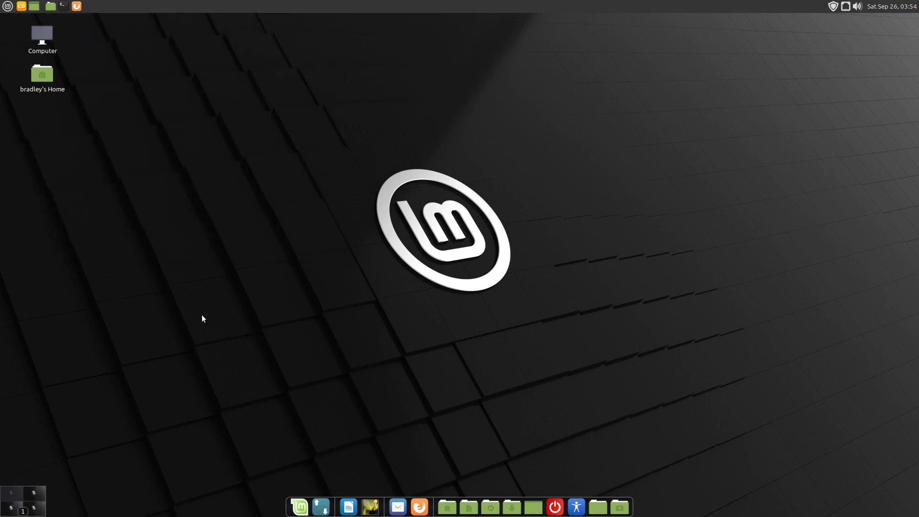
click(7, 10)
click(65, 223)
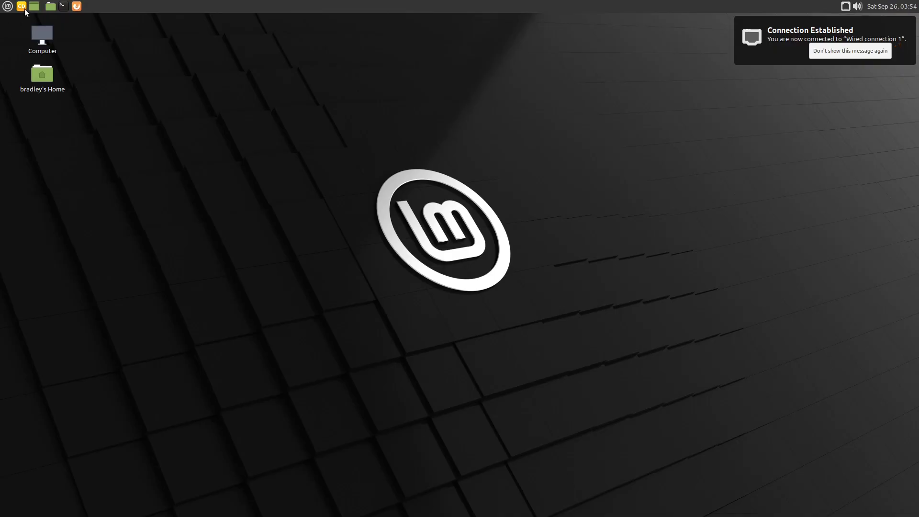
Launch Cairo-Dock from the panel launcher, open the home folder with File Browser, check Shortcuts, then close the home folder window
click(21, 7)
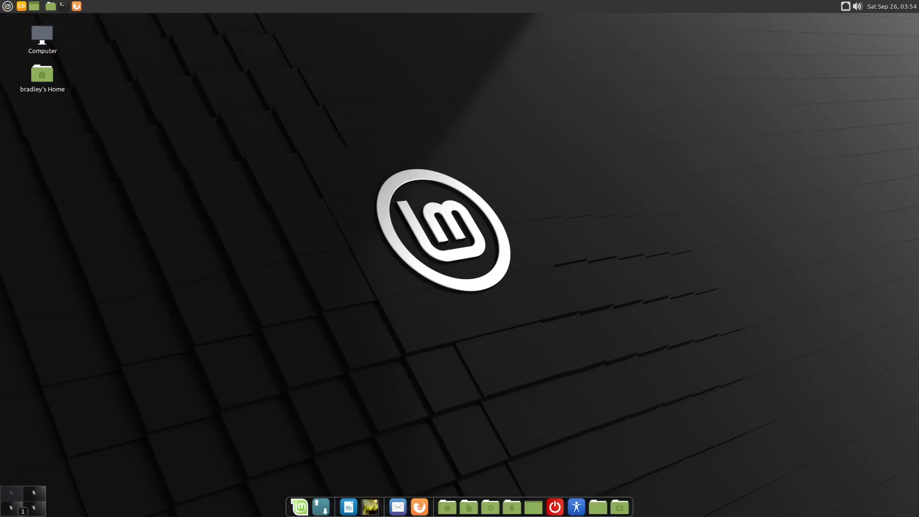
mouse_move(621, 507)
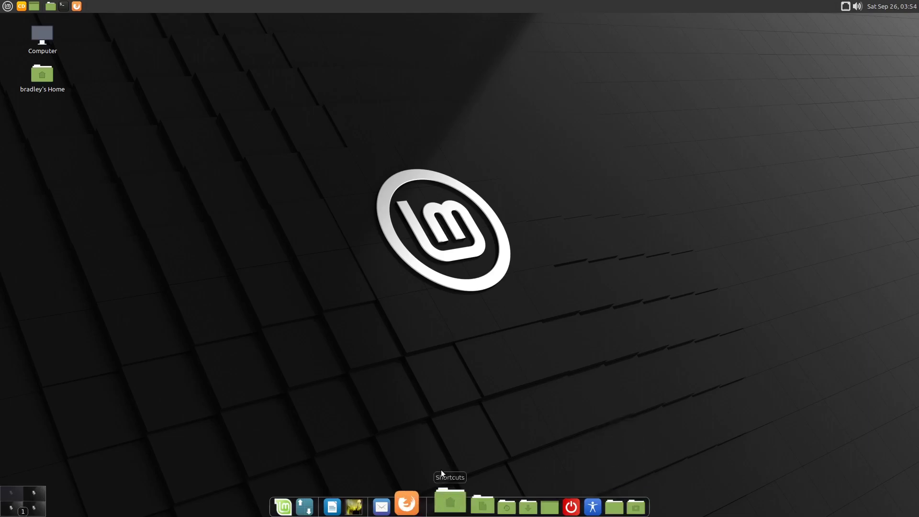
mouse_move(447, 505)
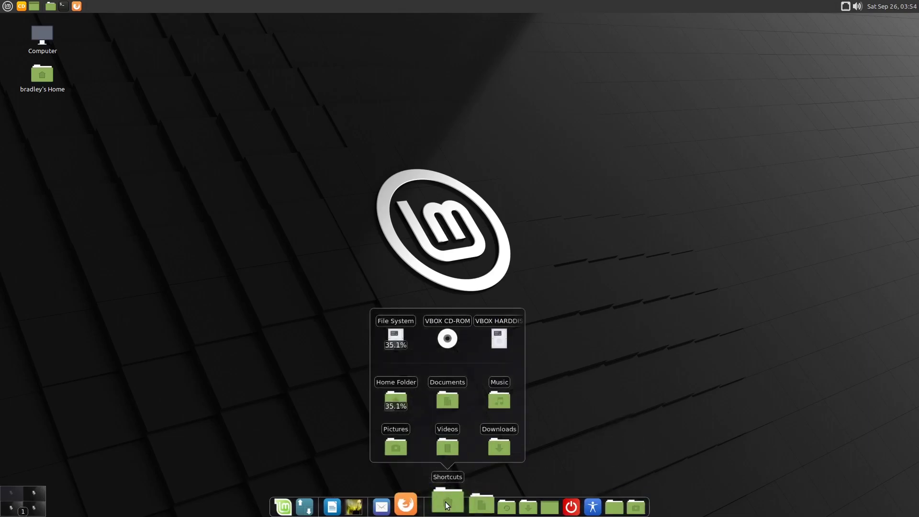
click(597, 504)
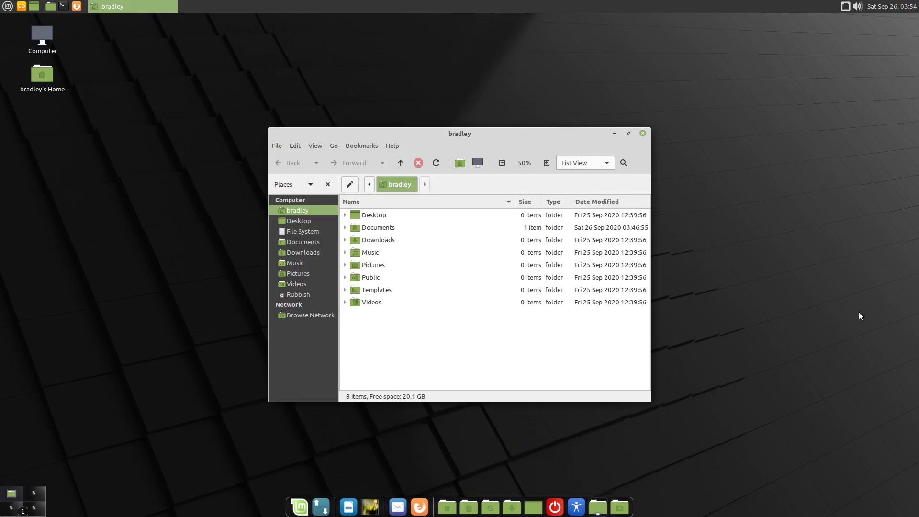
click(444, 501)
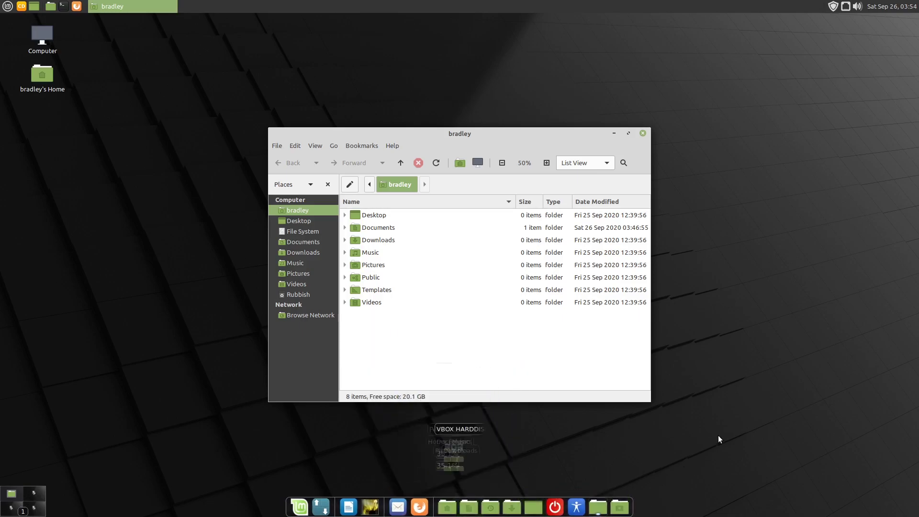
click(448, 507)
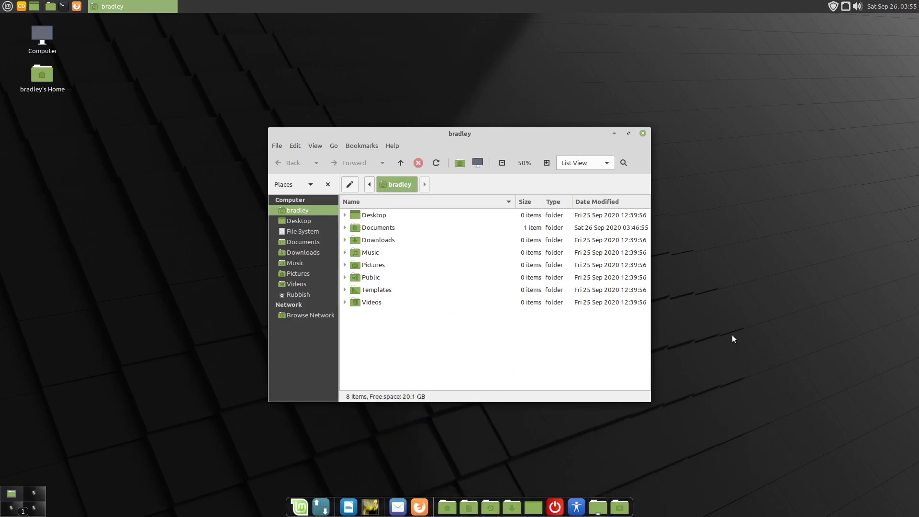
click(644, 133)
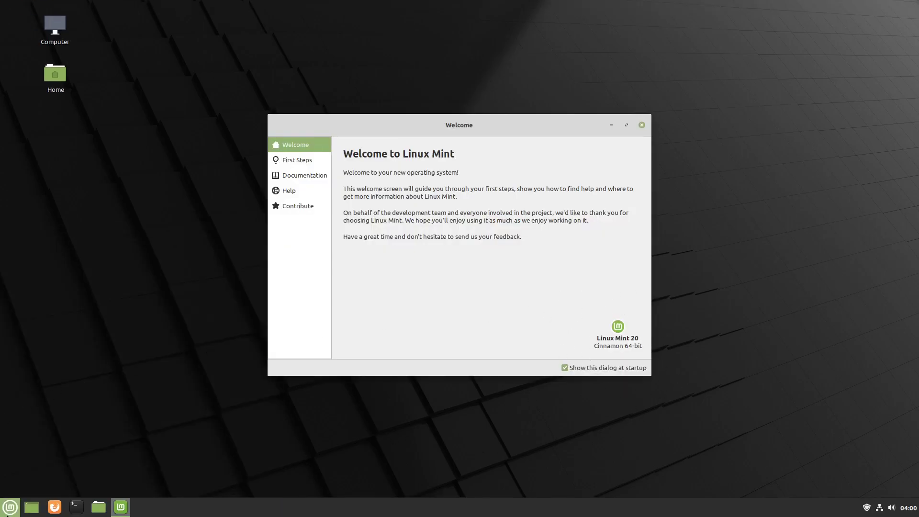
Install the Cairo-dock package found by searching 'cairo' in Software Manager
click(10, 507)
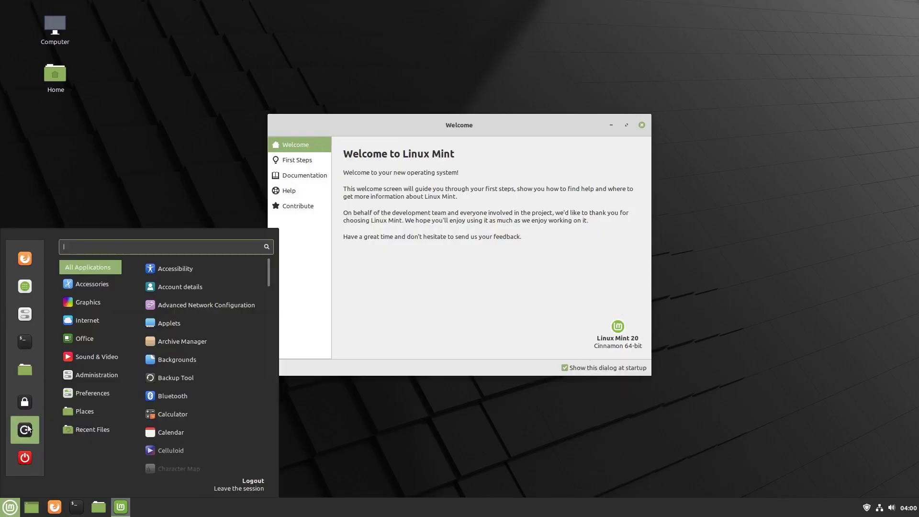
click(20, 290)
text(cairo)
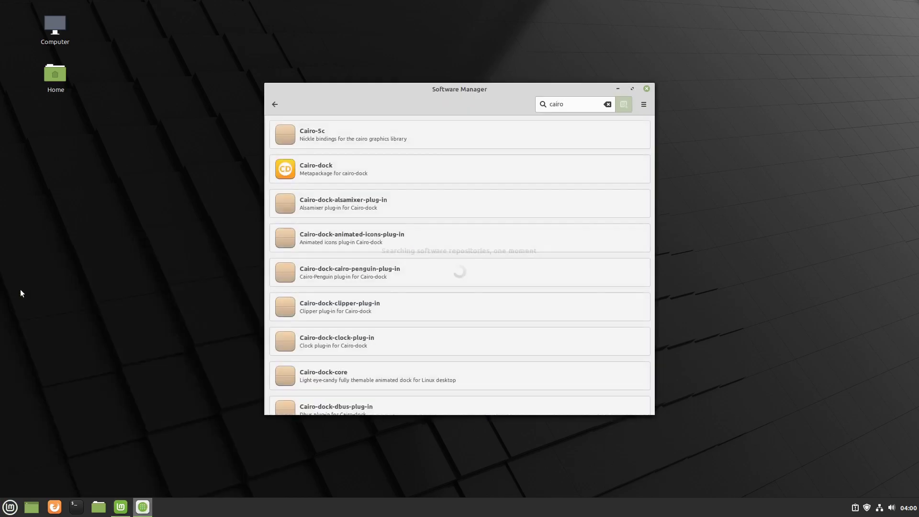
click(415, 166)
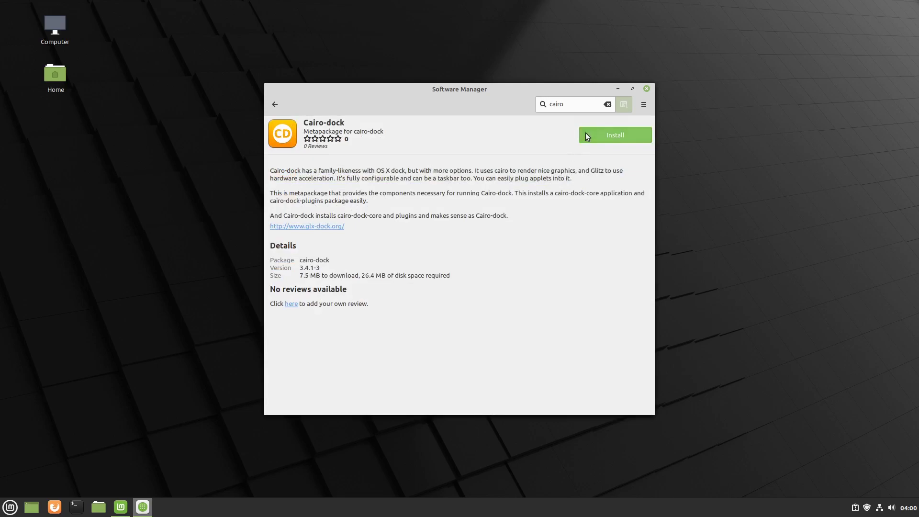
click(586, 133)
Move the Cinnamon panel to the top edge of the screen
right_click(678, 509)
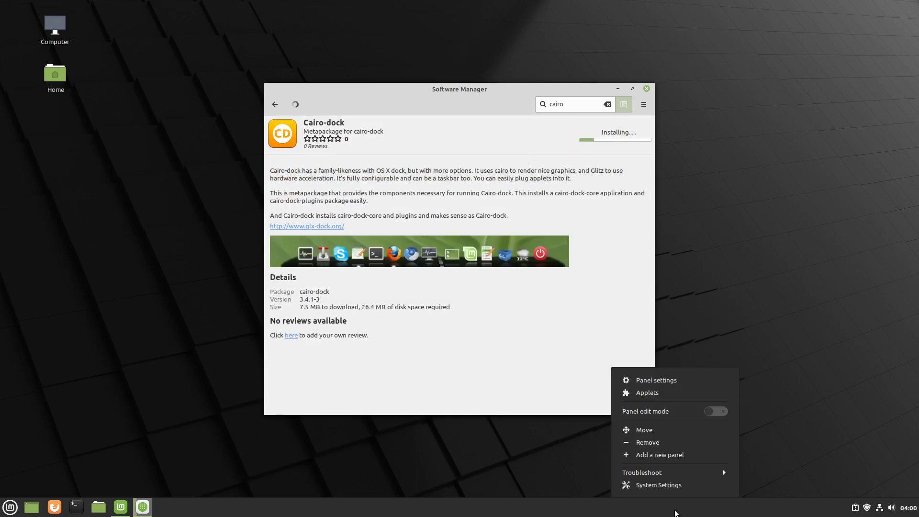
click(668, 429)
click(567, 14)
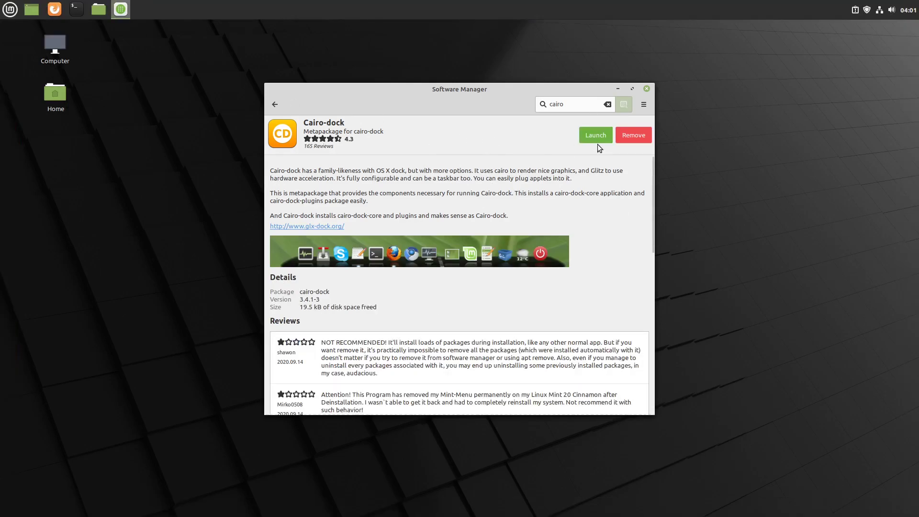
Launch the newly installed Cairo-Dock, accept OpenGL, and dismiss the welcome tip
click(595, 136)
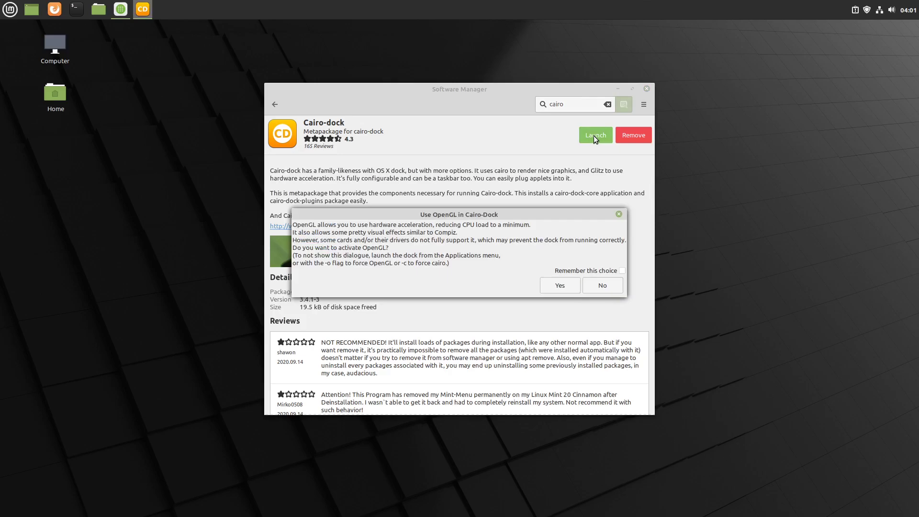
click(551, 283)
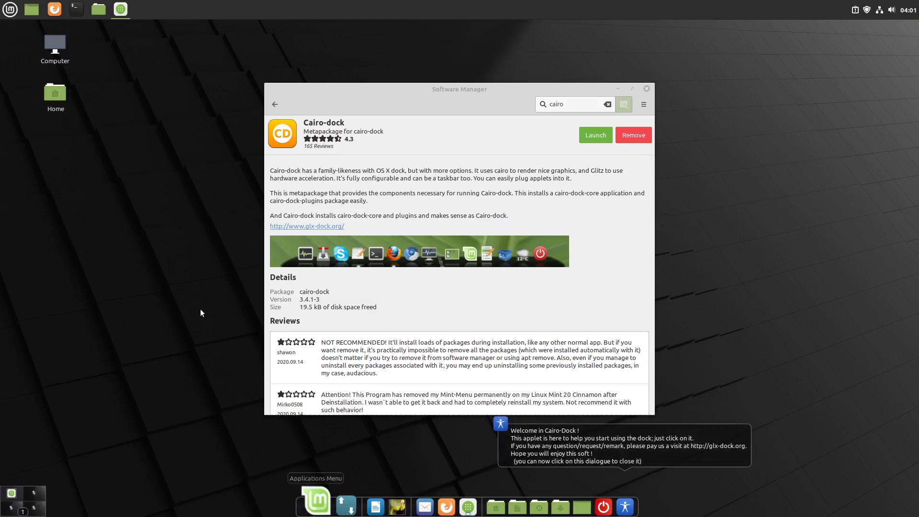
click(645, 438)
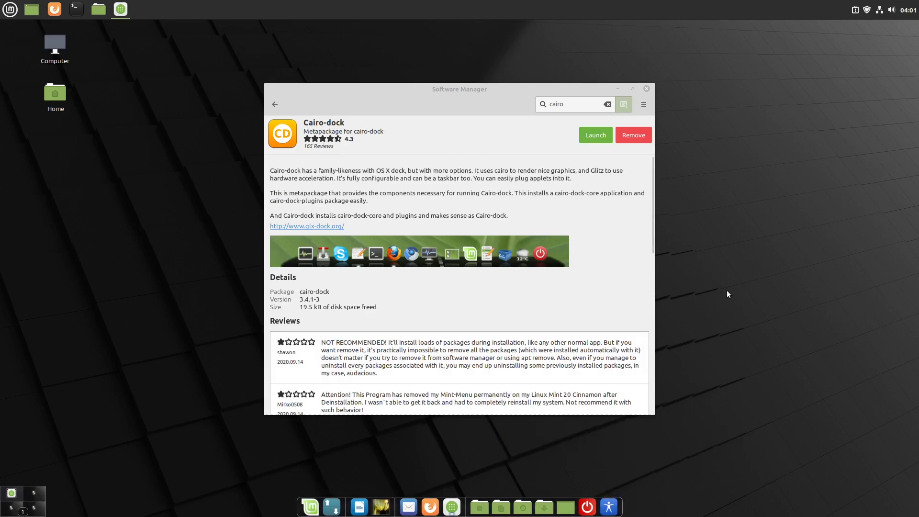
Enable the stack plug-in in Cairo-Dock's Add-ons configuration and close the configuration window
right_click(599, 511)
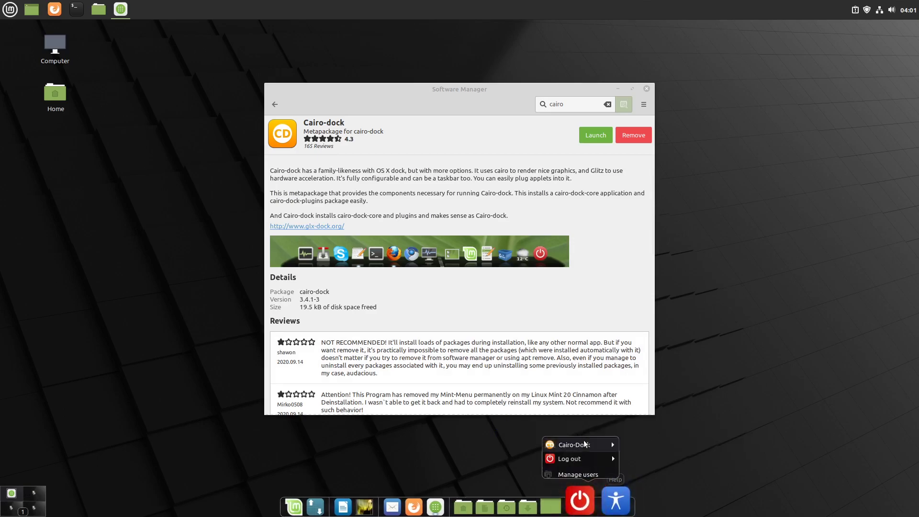
mouse_move(577, 445)
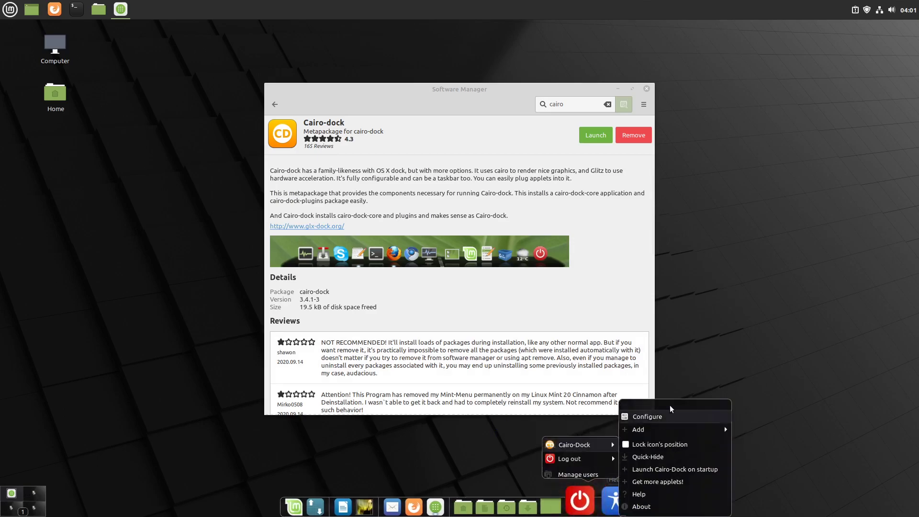
click(643, 417)
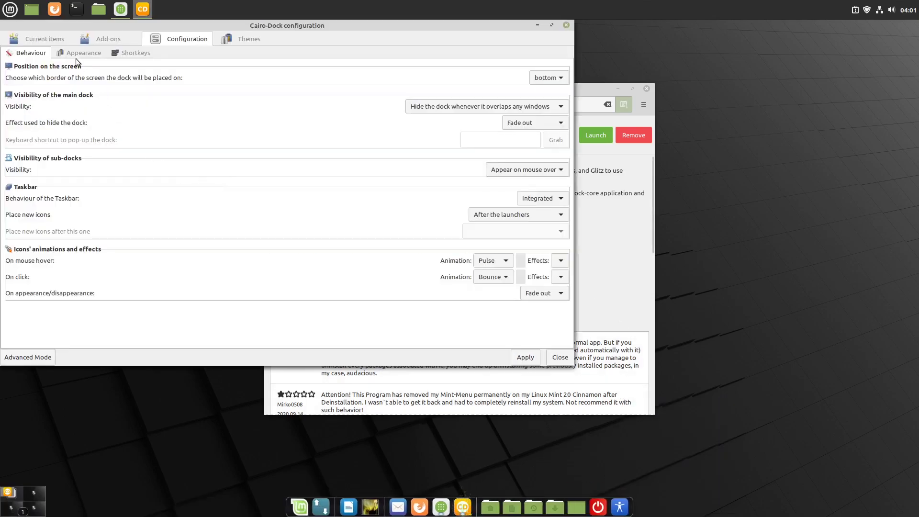
click(96, 38)
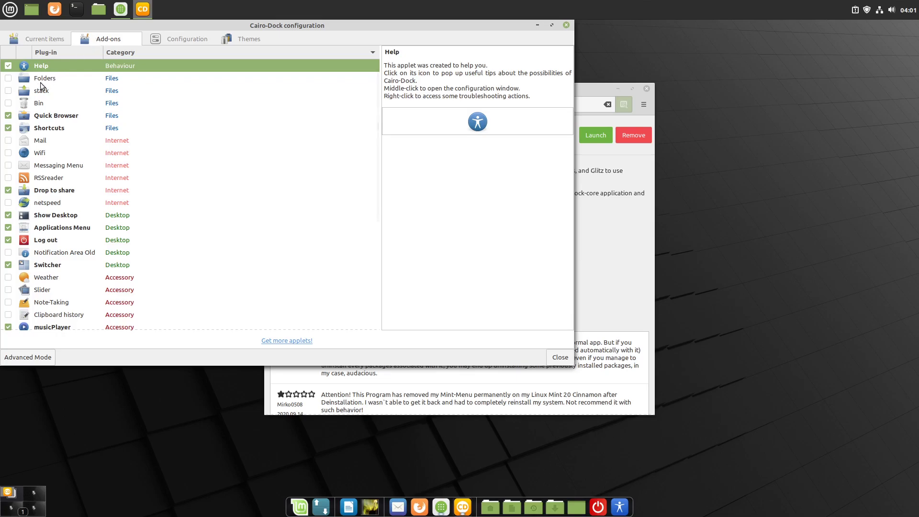
click(8, 90)
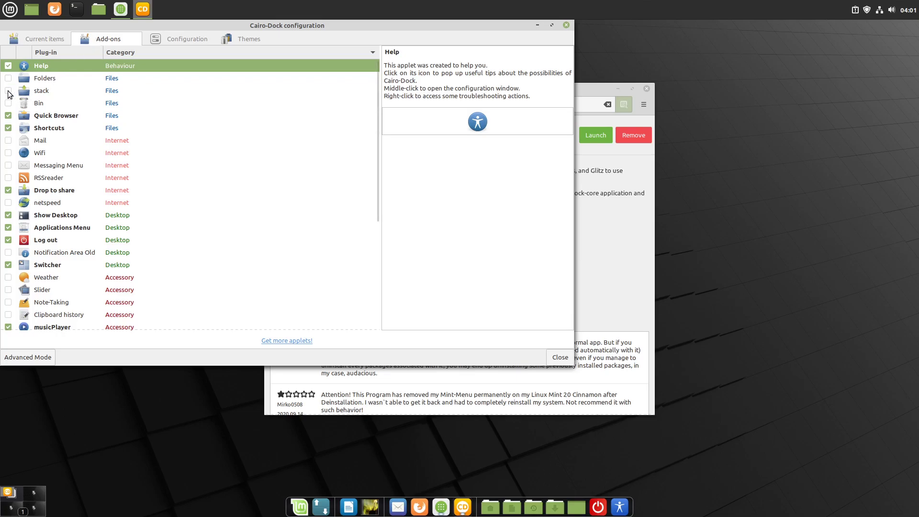
click(558, 361)
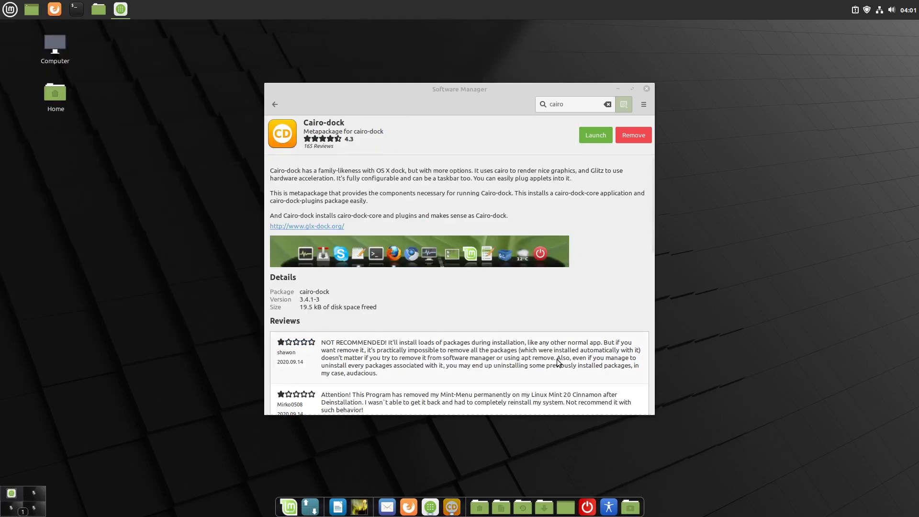
Open the home folder and drag Untitled Document.txt onto the dock, then open Documents
key(super+e)
click(350, 193)
drag(406, 204, 636, 499)
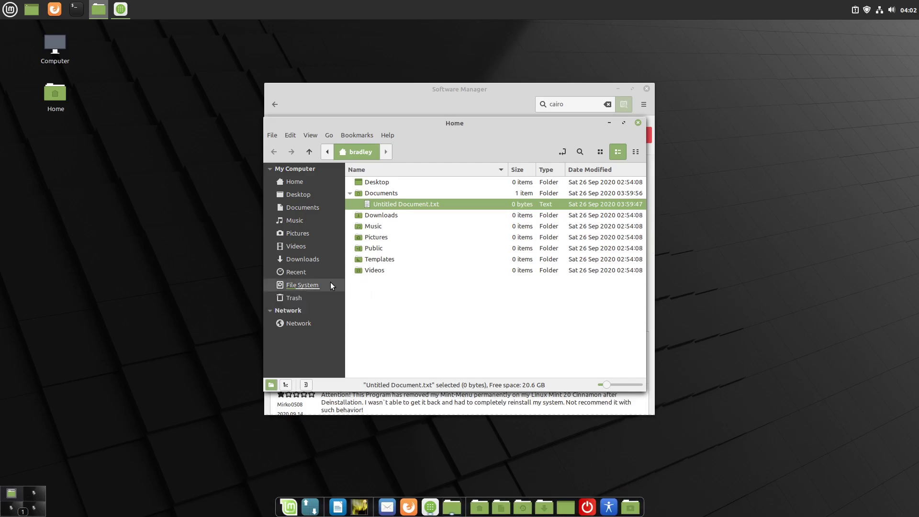
double_click(396, 192)
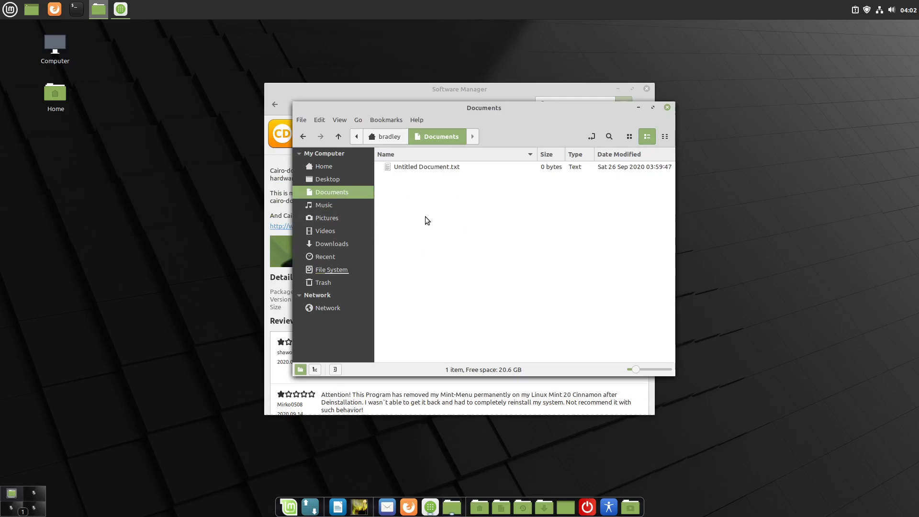
Browse from the file system root to /usr/share/applications
click(332, 269)
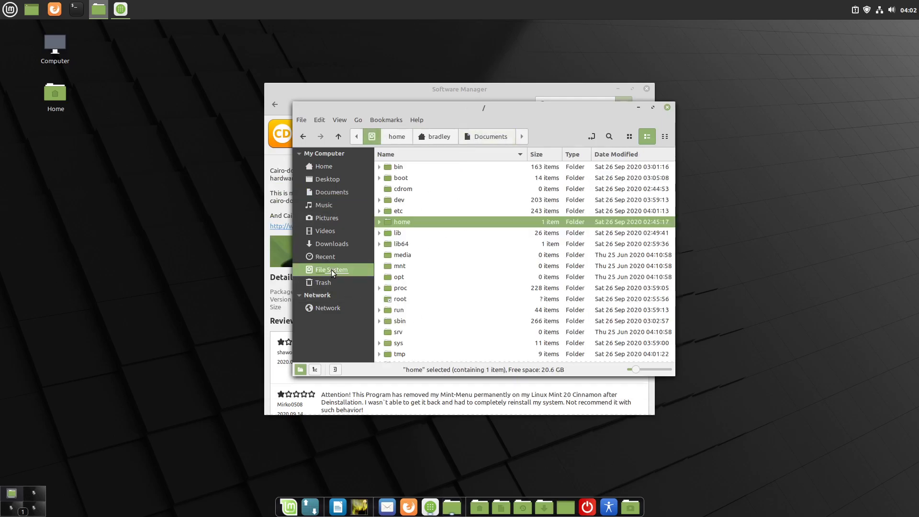
scroll(445, 229, down, 2)
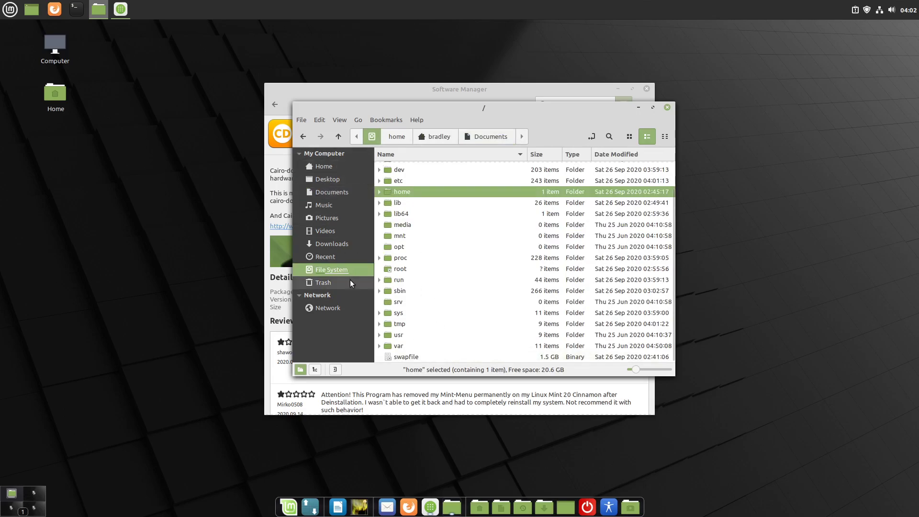
click(406, 337)
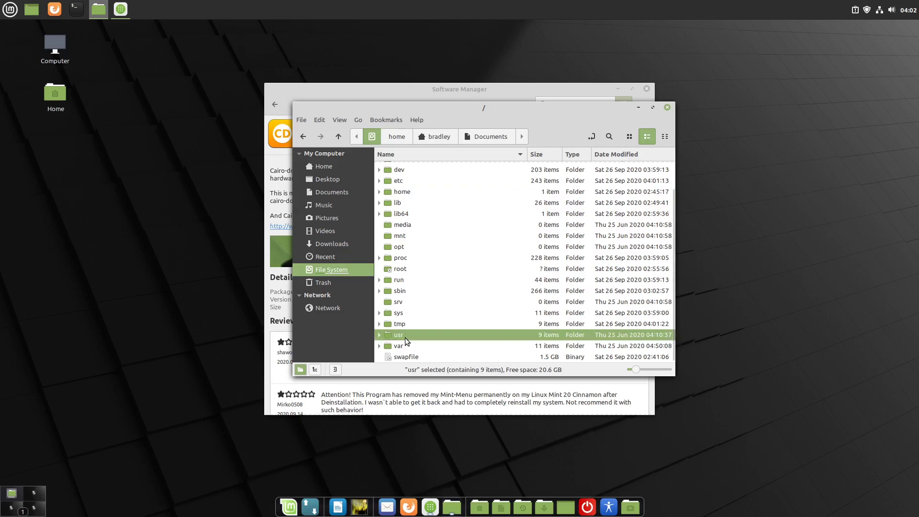
double_click(405, 338)
double_click(411, 244)
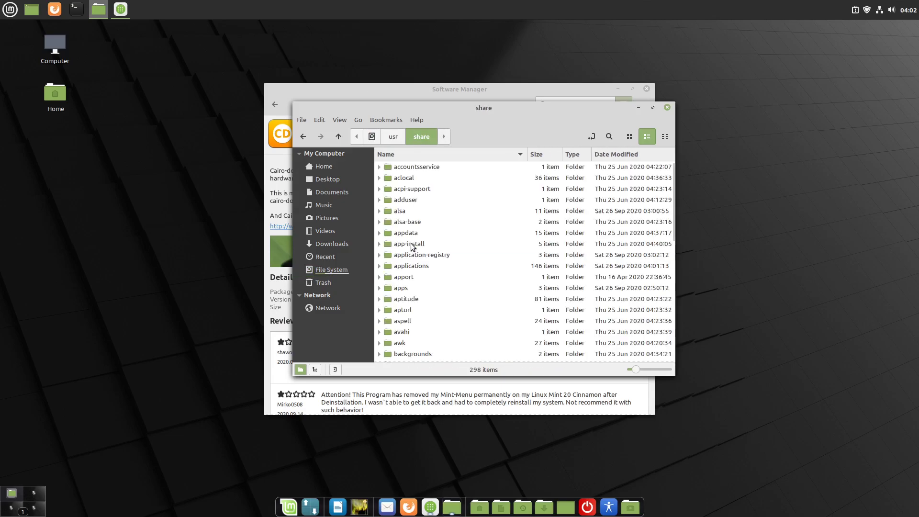
double_click(420, 267)
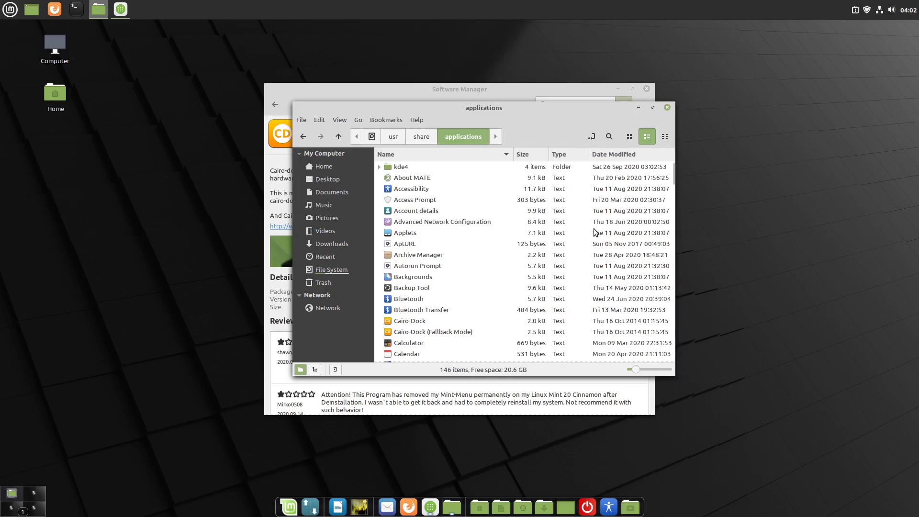
Search 'fi', launch the third Files entry (8.1 kB), and close the Home window it opens
click(439, 310)
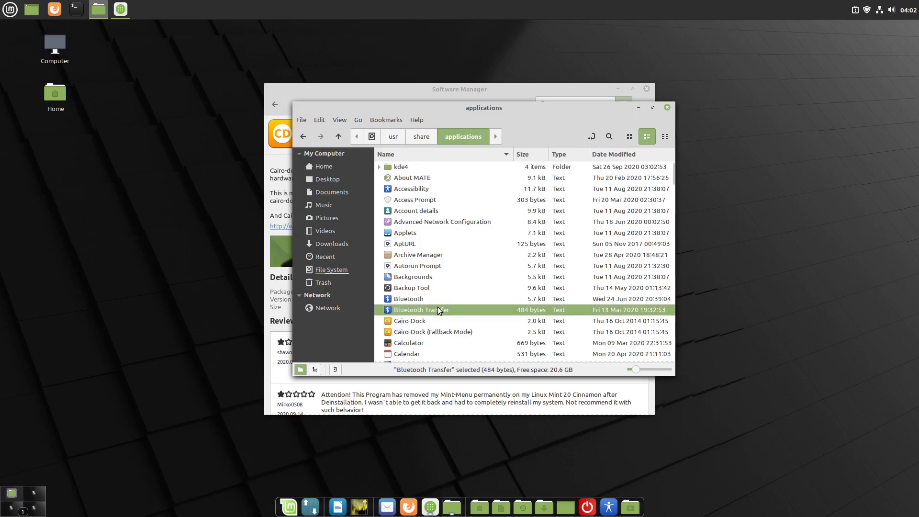
text(fi)
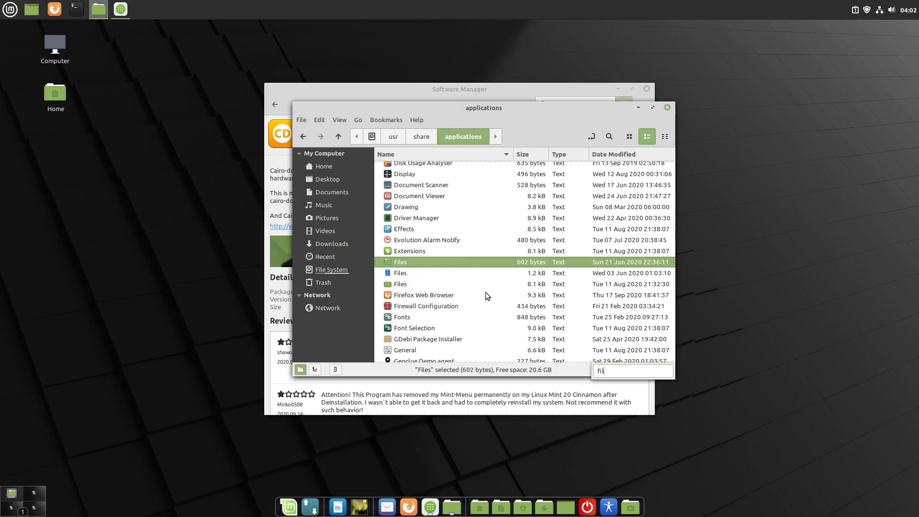
click(396, 285)
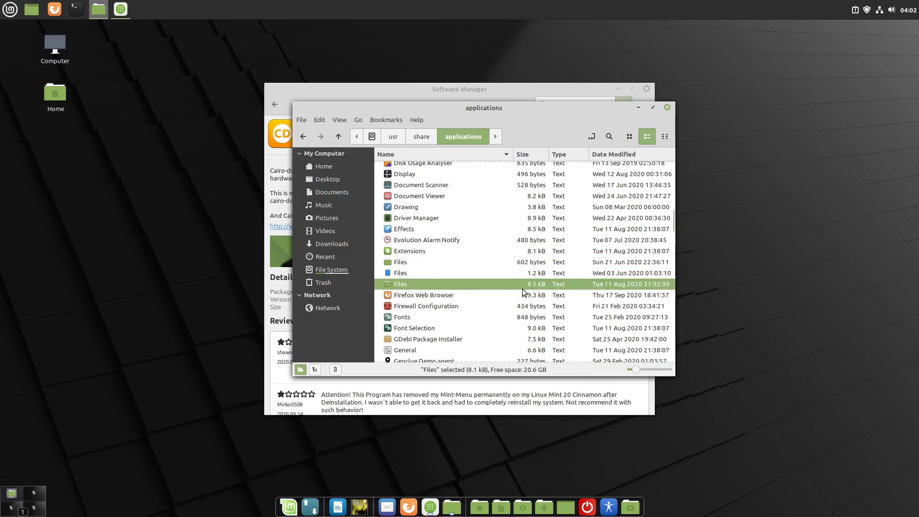
double_click(389, 283)
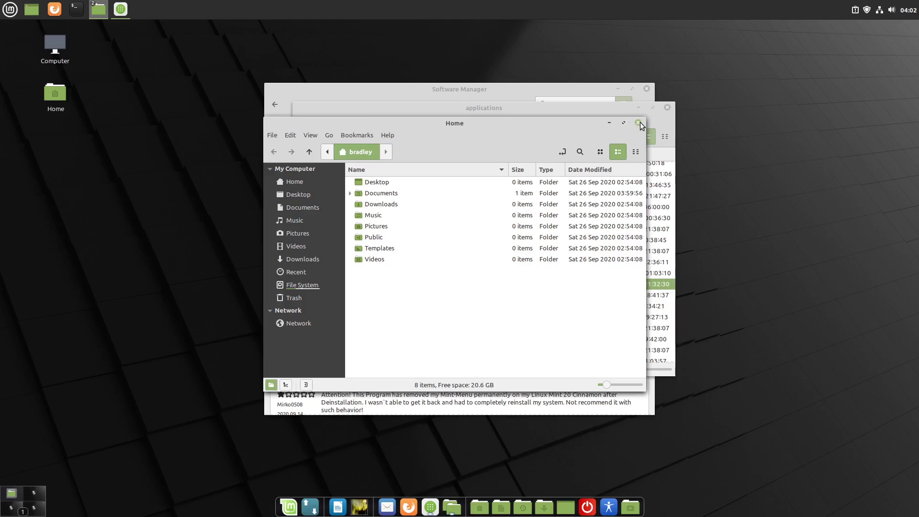
click(639, 123)
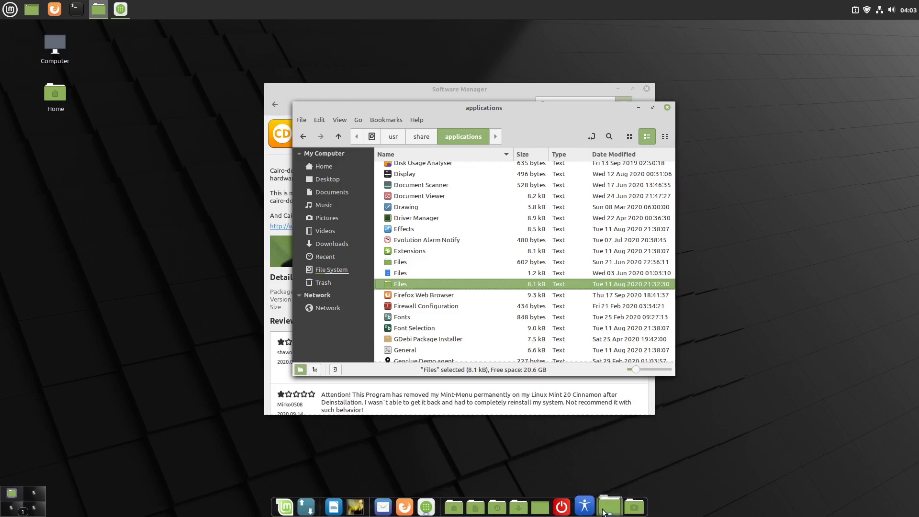
Hide and restore the file manager windows using the dock's Files icon
click(605, 505)
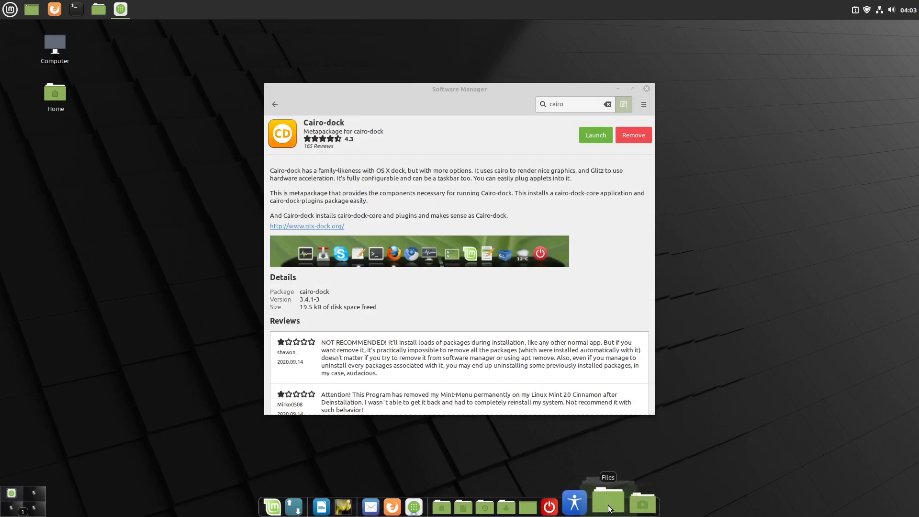
click(608, 504)
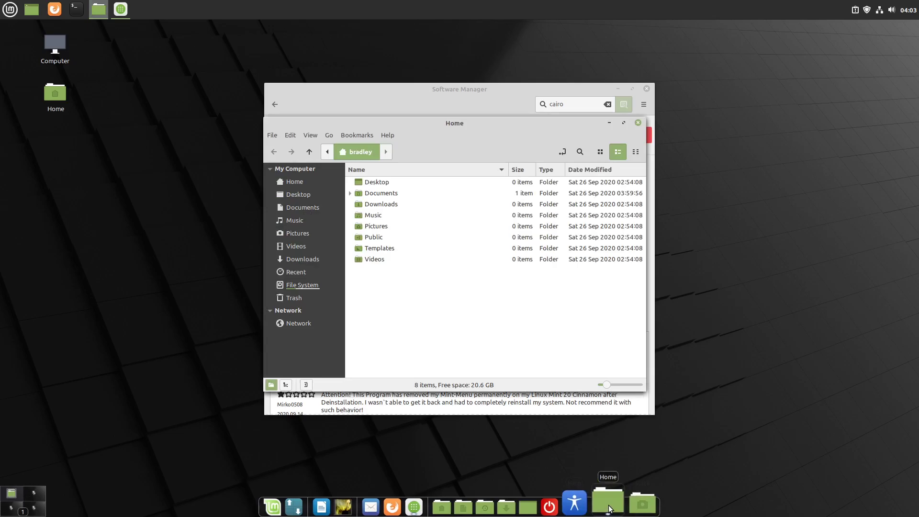
click(608, 507)
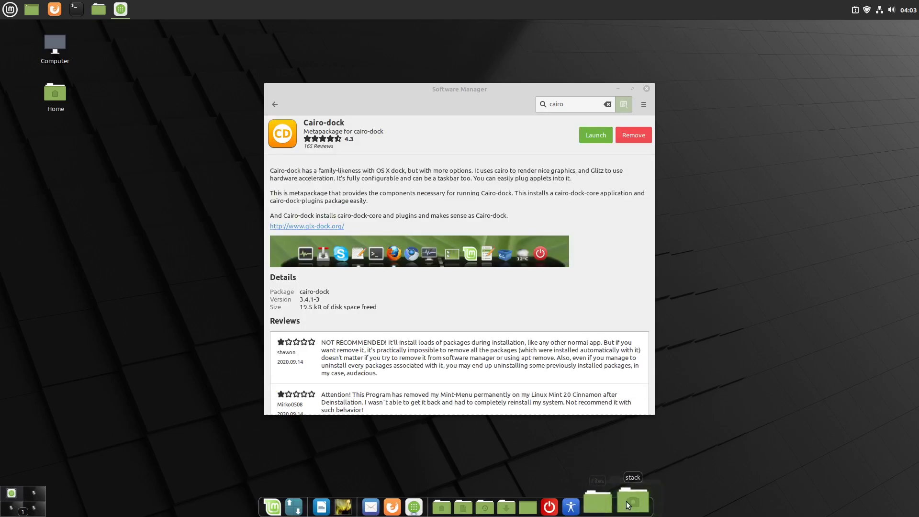
mouse_move(626, 501)
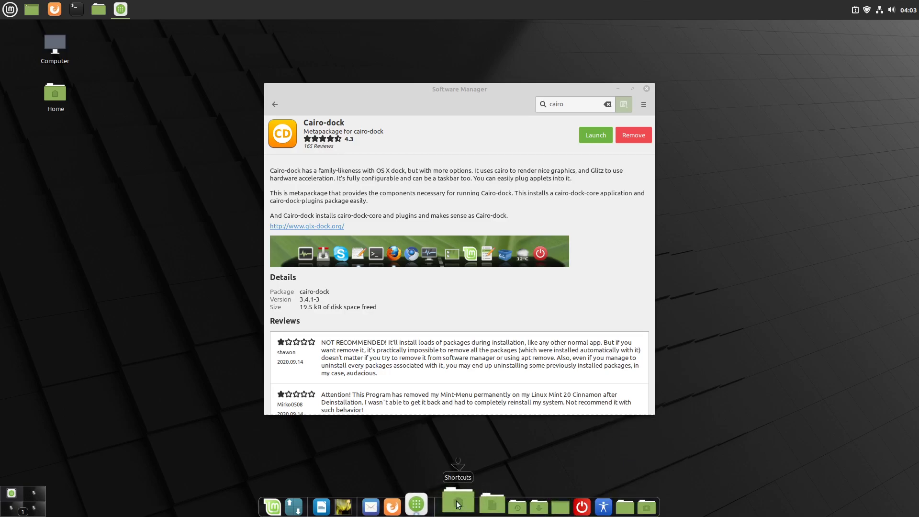
Install Cairo-dock-gnome-integration-plug-in from the cairo search results
click(275, 106)
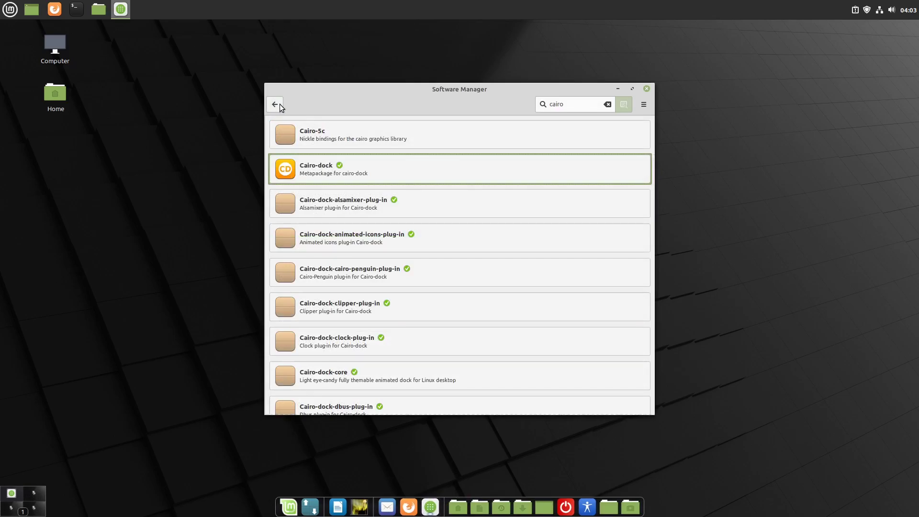
scroll(372, 165, down, 5)
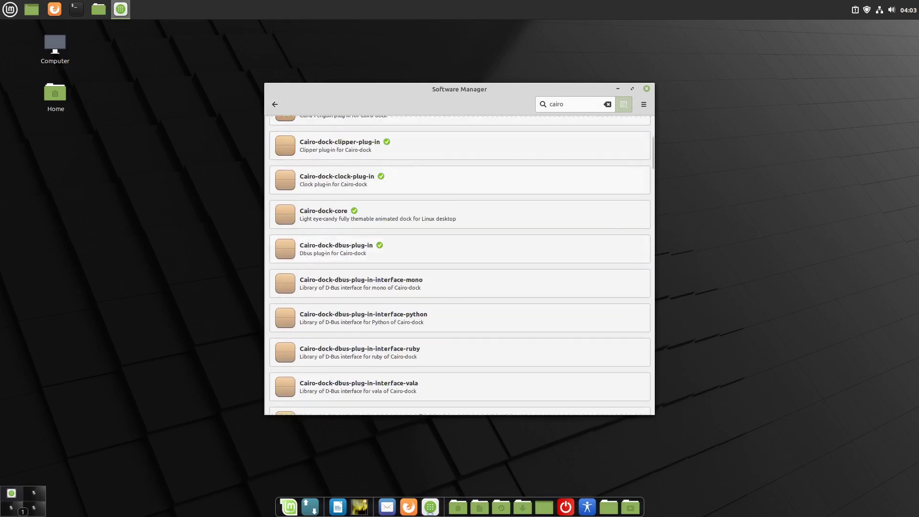
scroll(388, 267, down, 2)
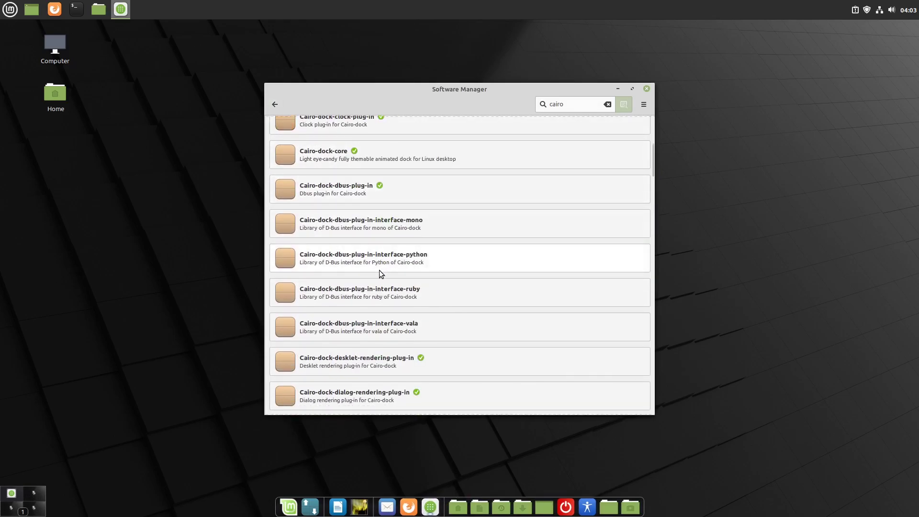
scroll(367, 282, down, 7)
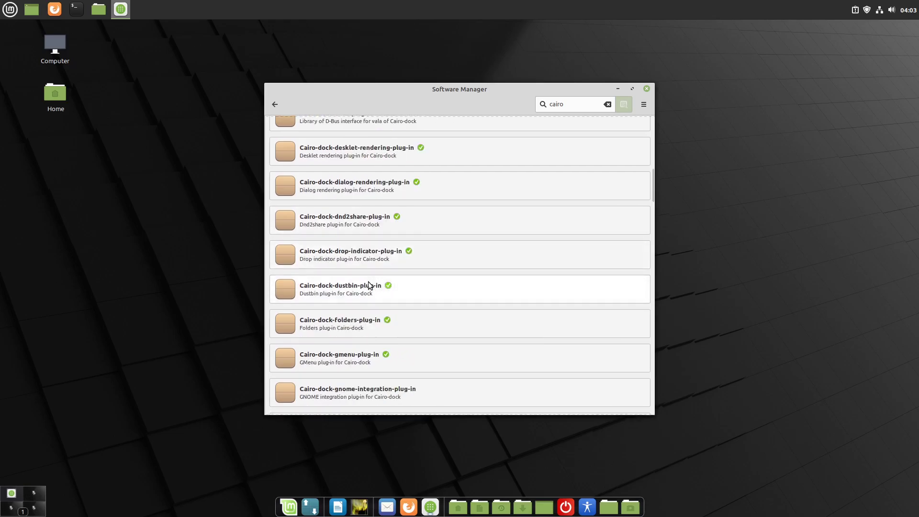
scroll(369, 285, down, 1)
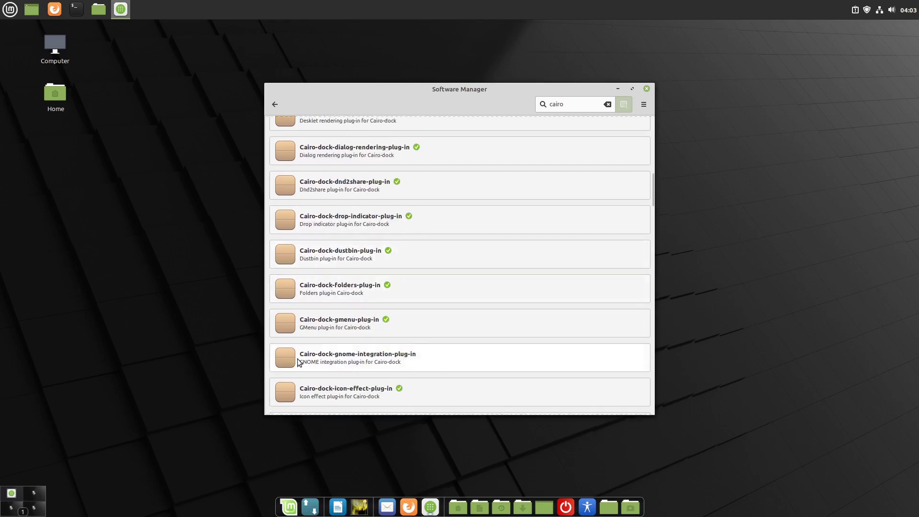
click(429, 359)
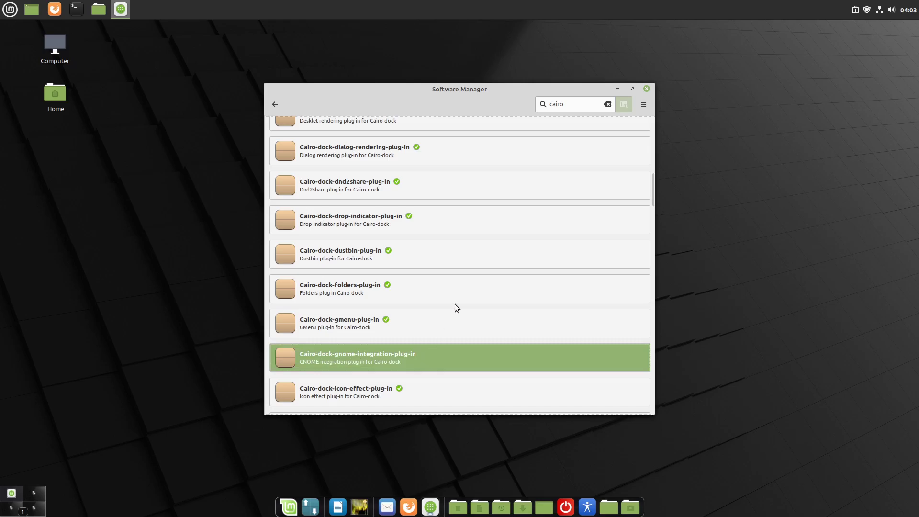
click(591, 134)
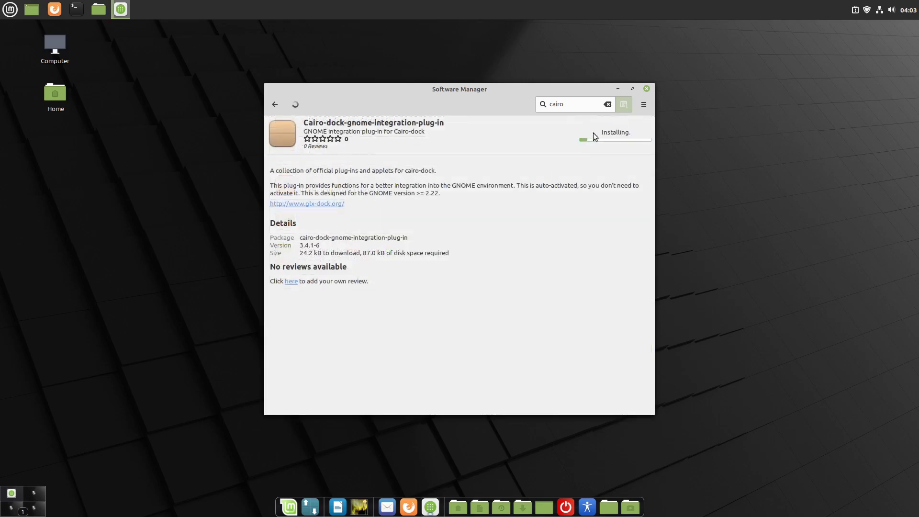
Quit Cairo-Dock with confirmation and close Software Manager
right_click(606, 501)
mouse_move(611, 420)
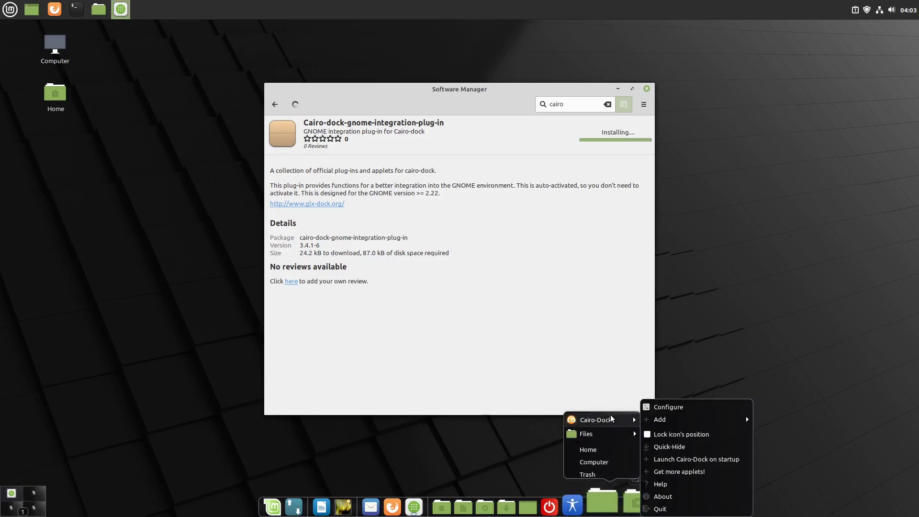
click(671, 512)
click(580, 459)
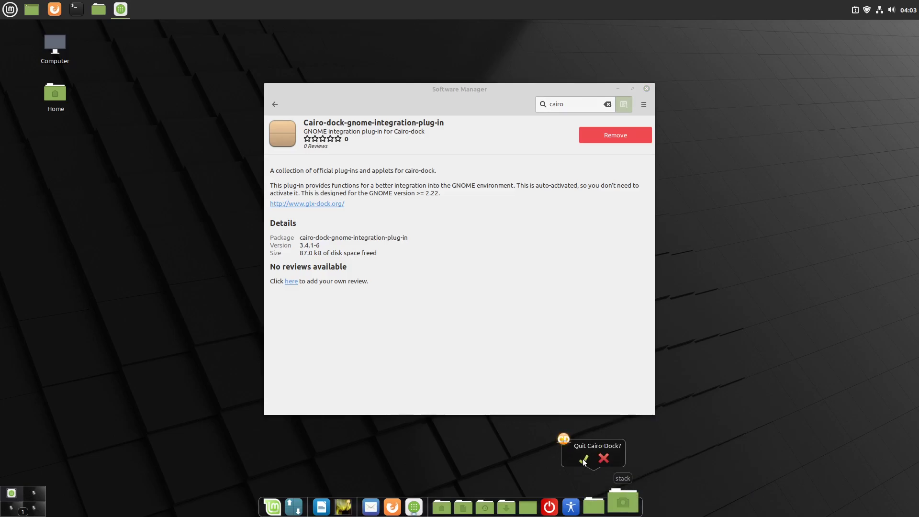
click(647, 89)
click(10, 9)
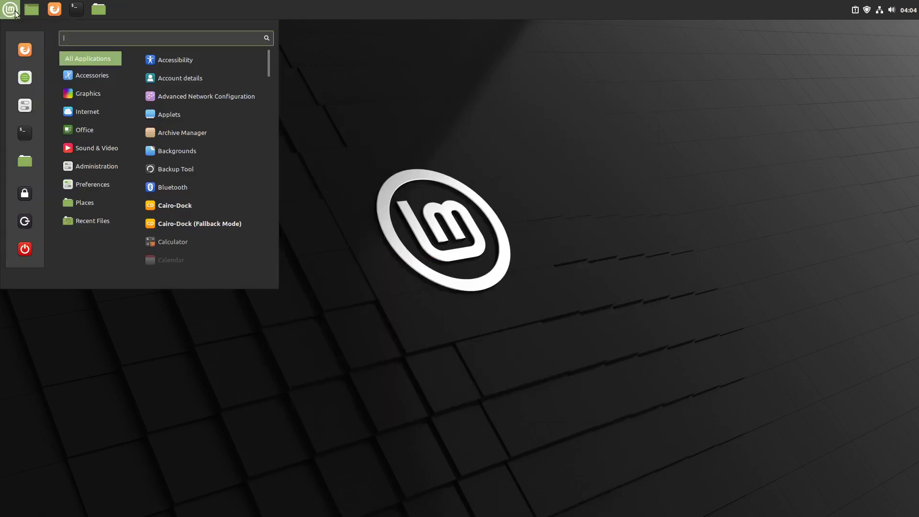
Find Startup Applications by searching 'stalrt' in the application menu and open it
right_click(218, 201)
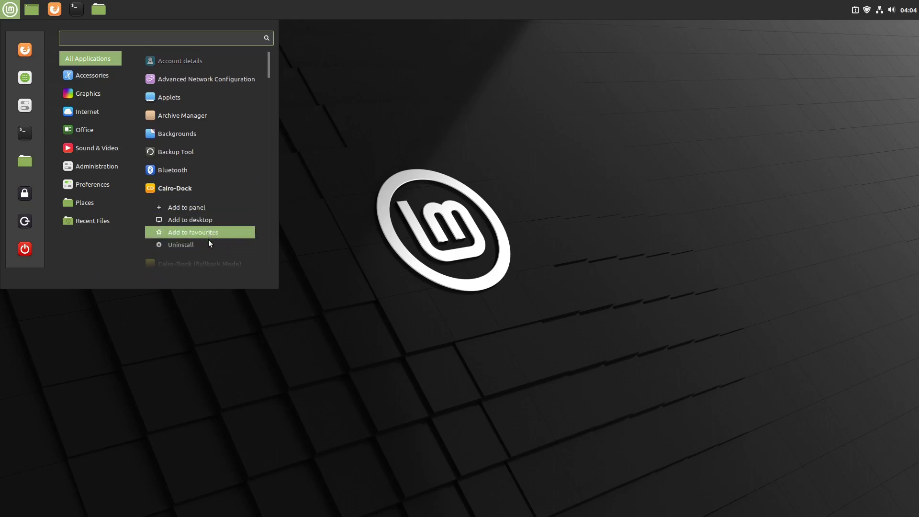
click(322, 148)
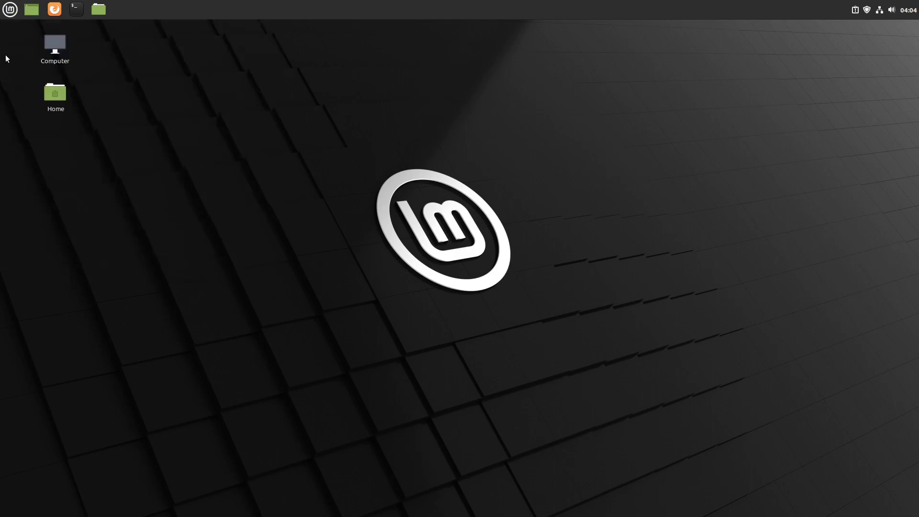
click(7, 15)
text(s)
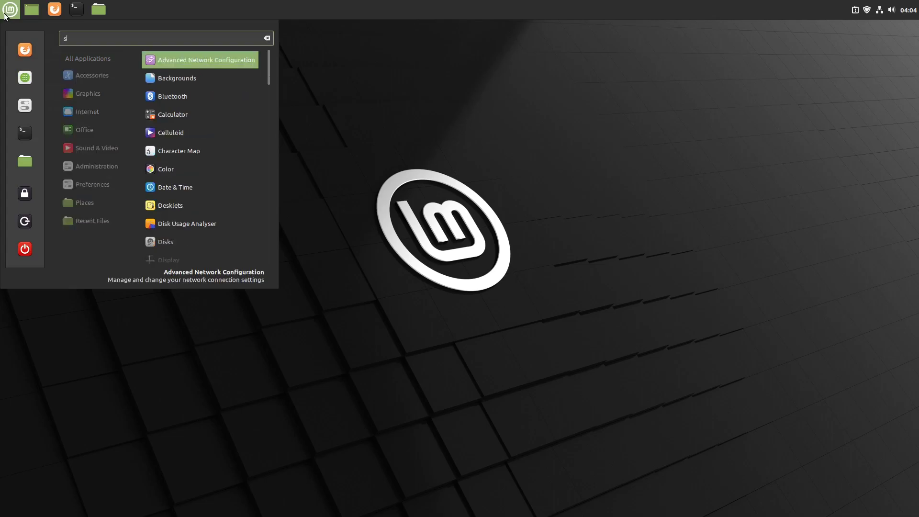
text(talrt)
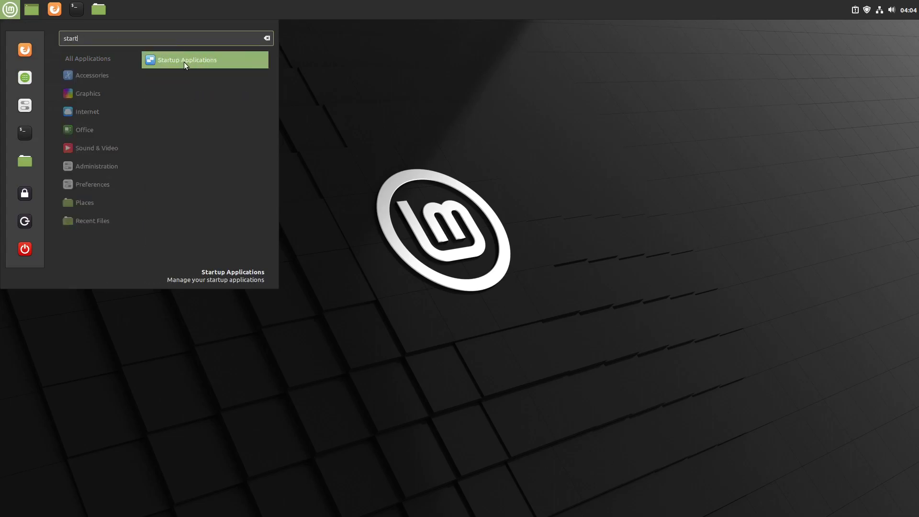
click(184, 62)
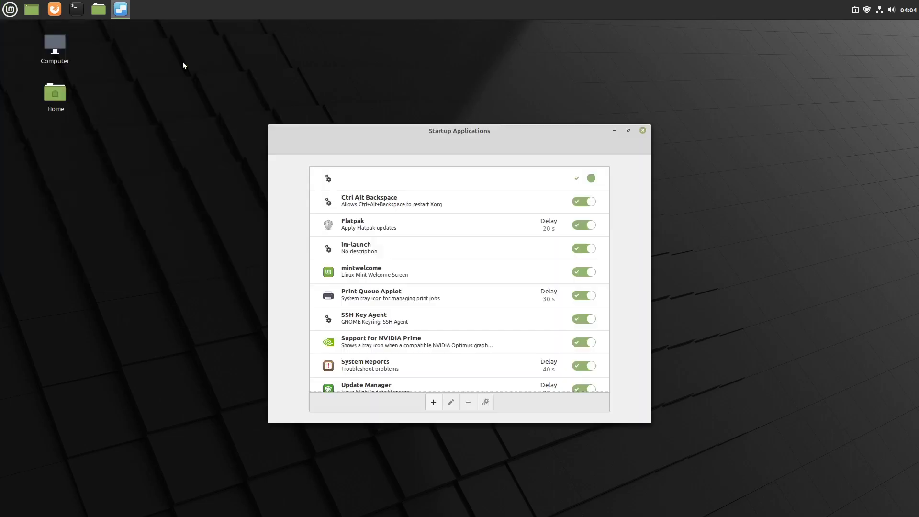
Add Cairo-Dock as a startup application, then edit and save its launch command
click(433, 403)
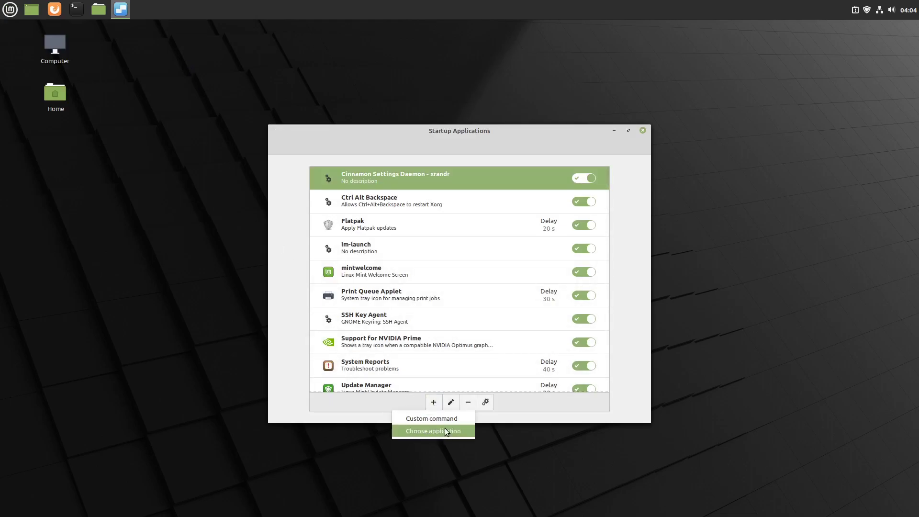
click(460, 428)
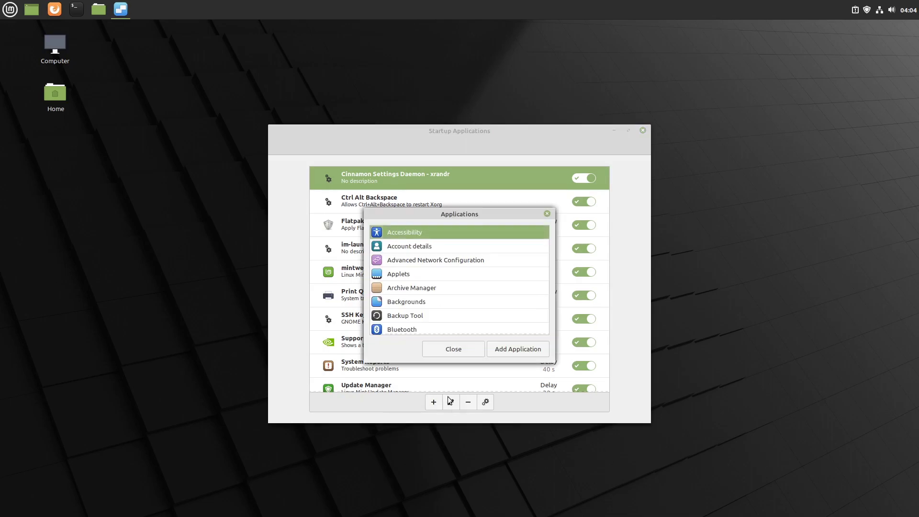
scroll(407, 259, down, 2)
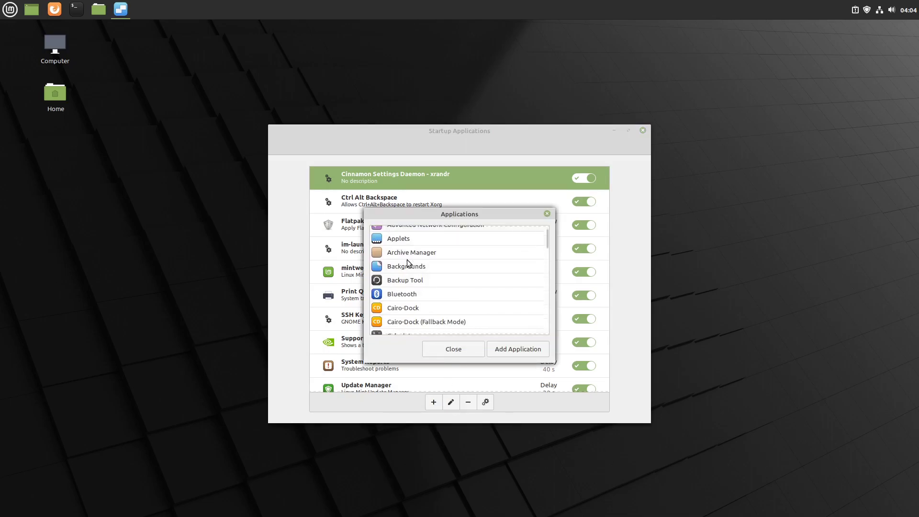
click(415, 308)
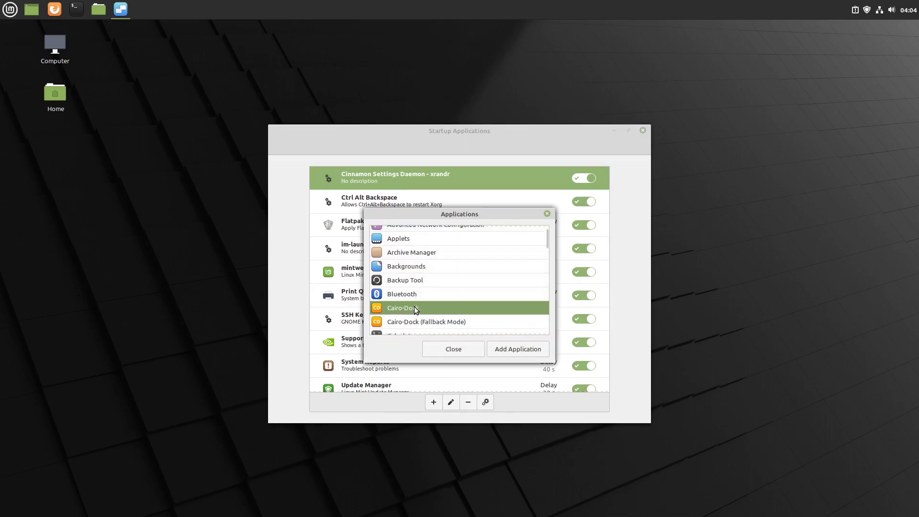
click(502, 348)
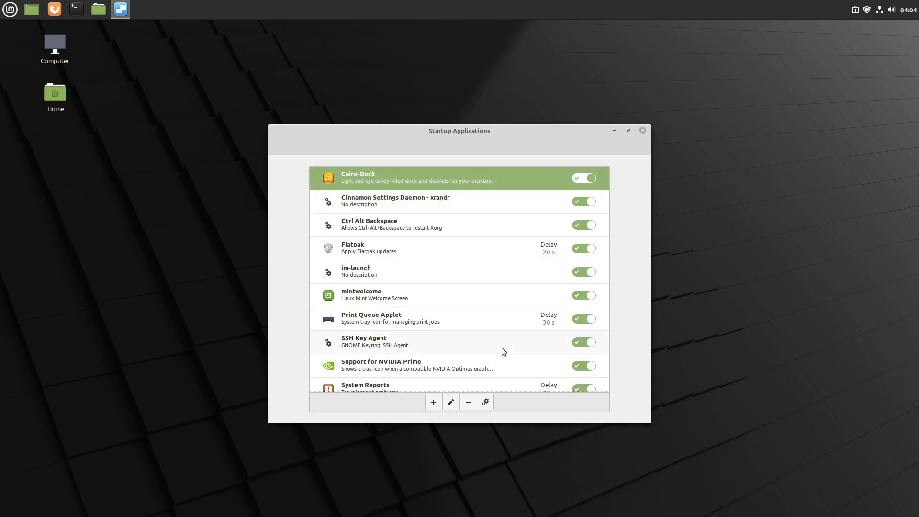
double_click(499, 176)
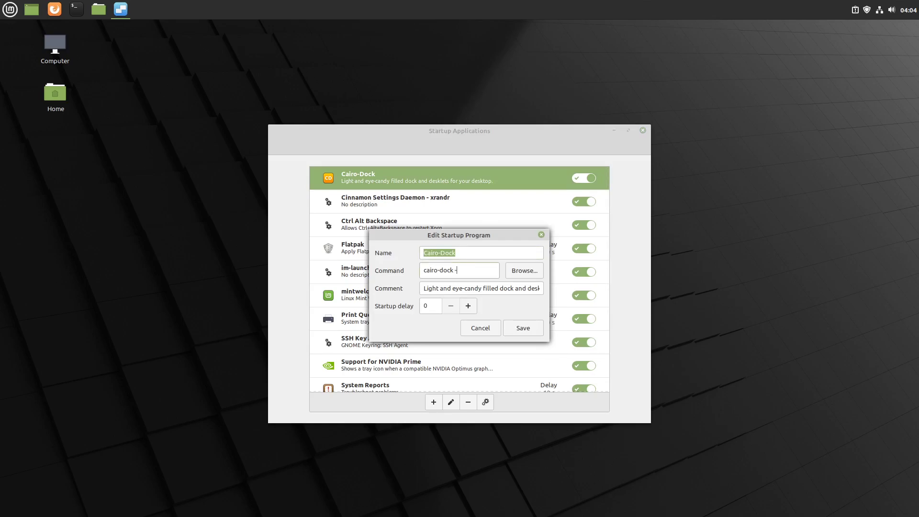
click(523, 328)
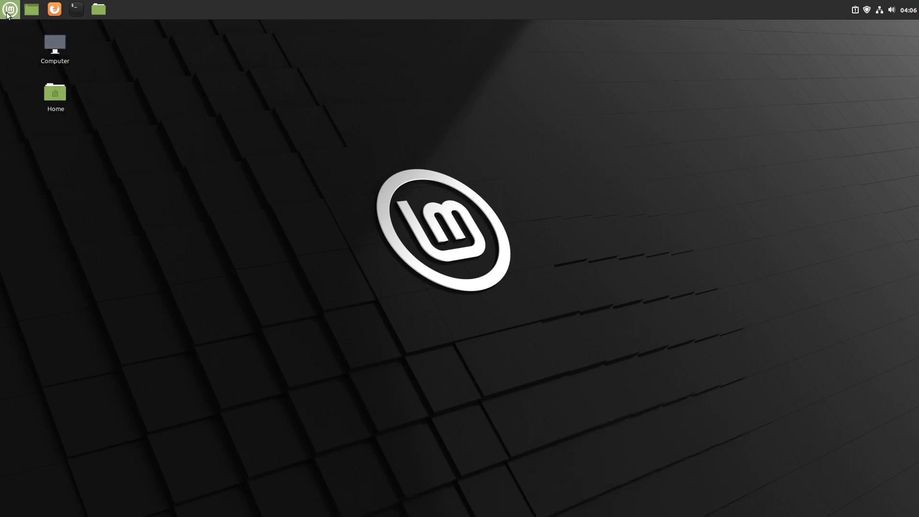
Open the Menu Editor from the menu applet's Menu settings
click(9, 12)
right_click(230, 205)
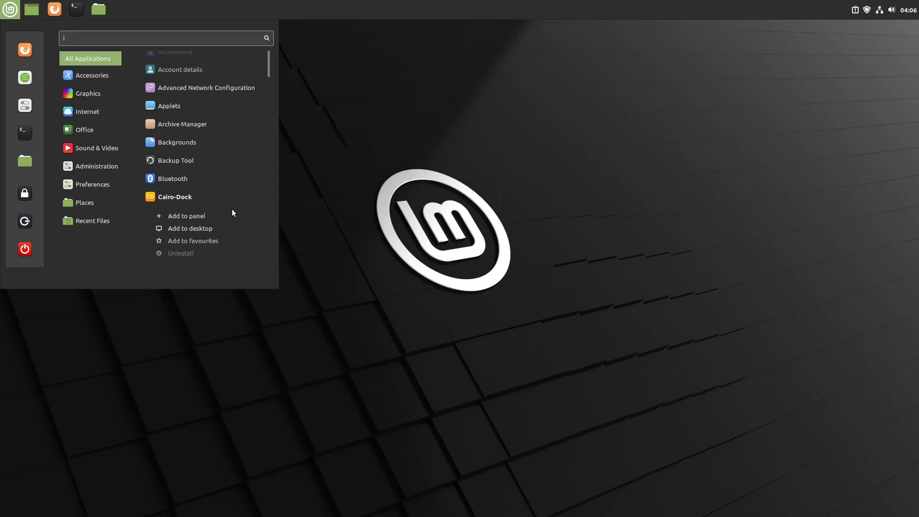
click(308, 147)
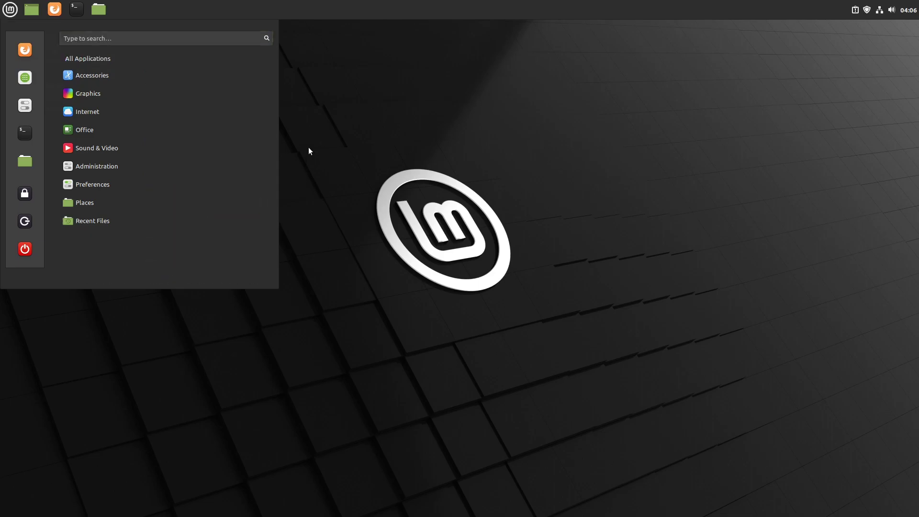
right_click(9, 16)
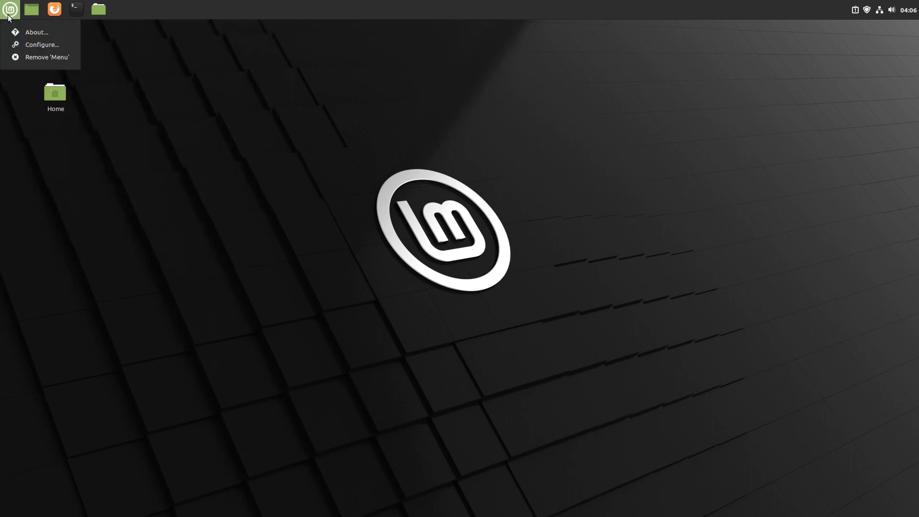
click(53, 45)
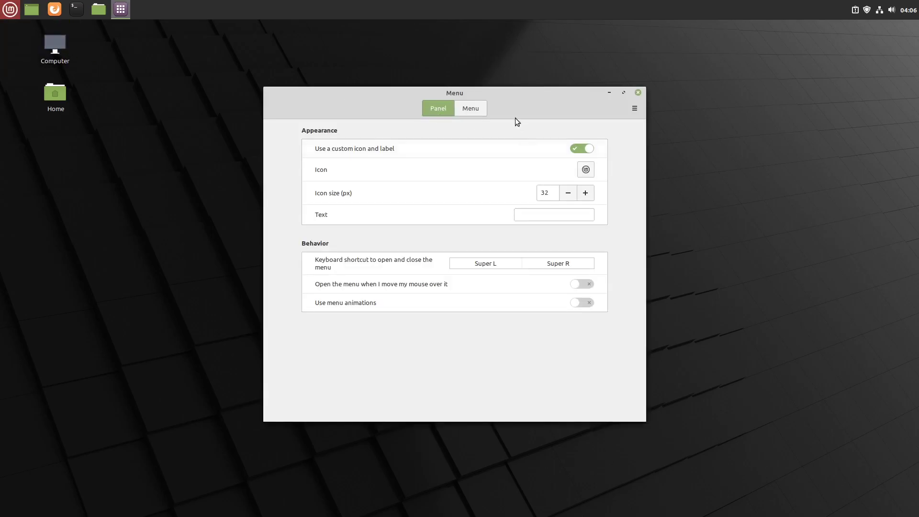
click(470, 108)
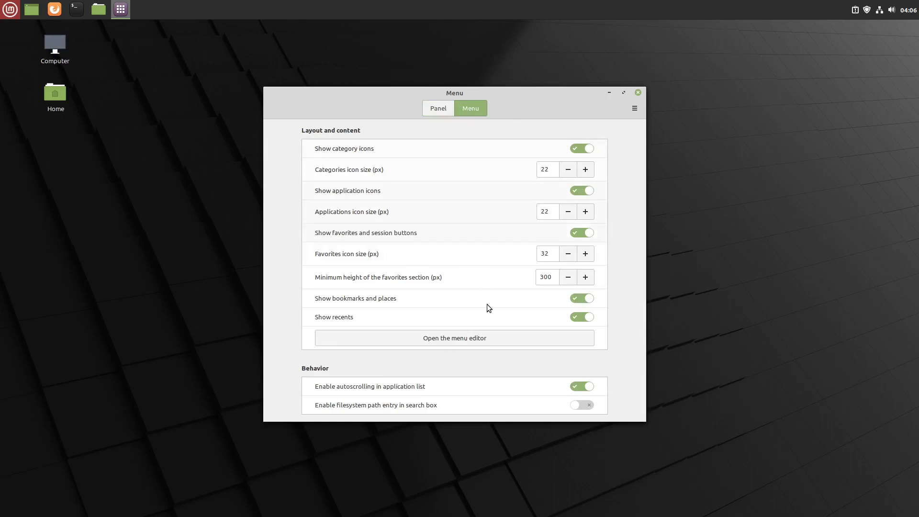
click(506, 335)
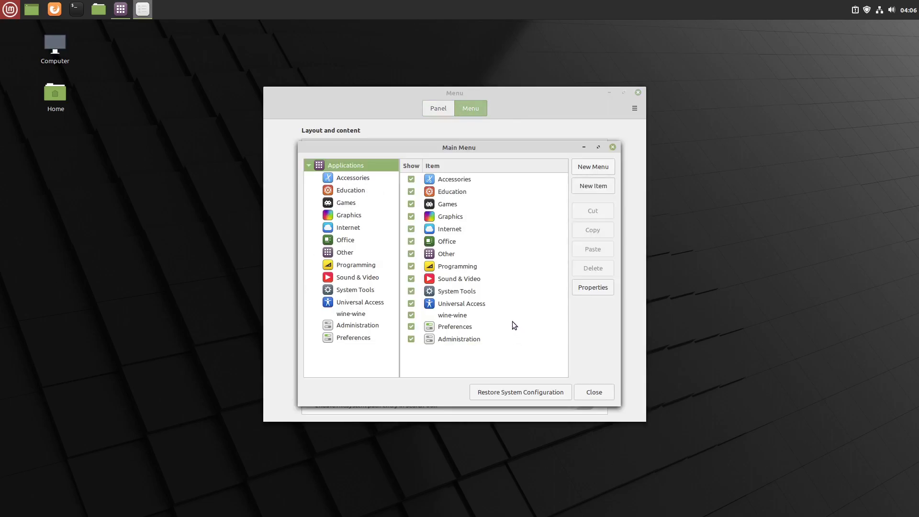
Set the Administration Cairo-Dock launcher's command to 'cairo-dock -o' and close both windows
click(376, 324)
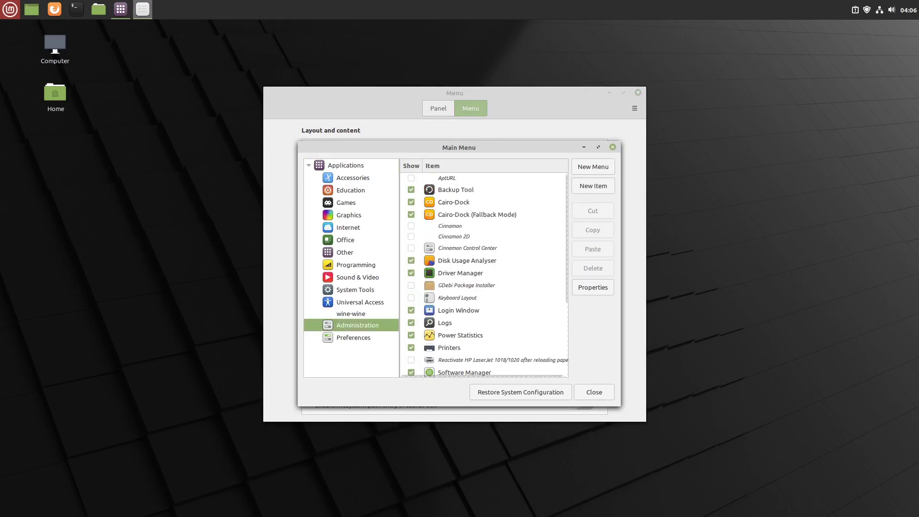
click(468, 203)
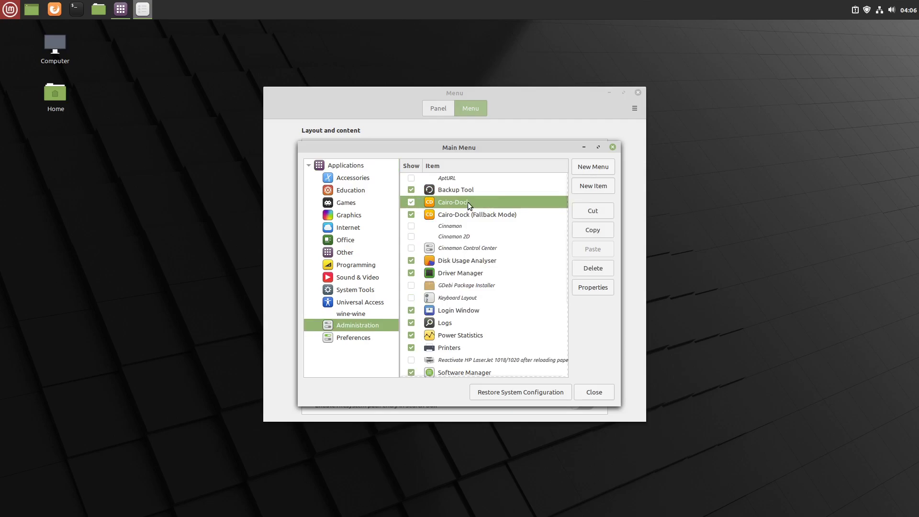
right_click(467, 202)
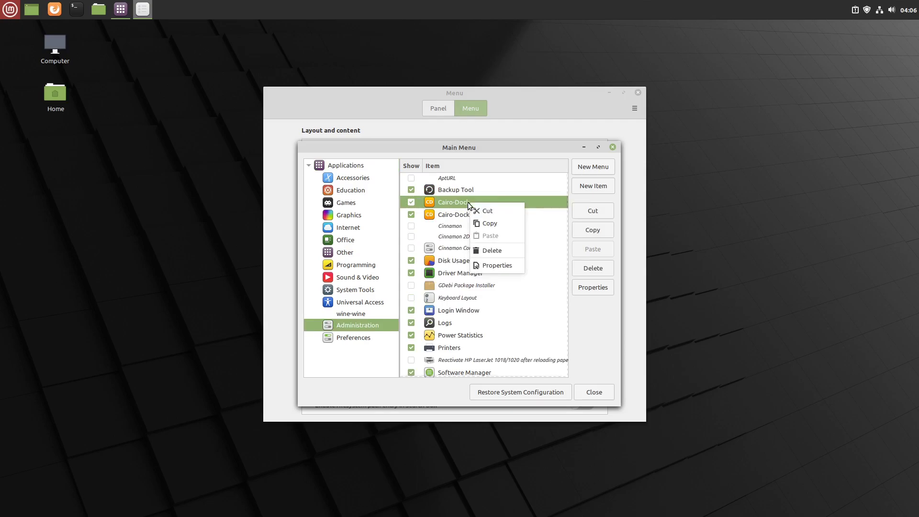
click(508, 266)
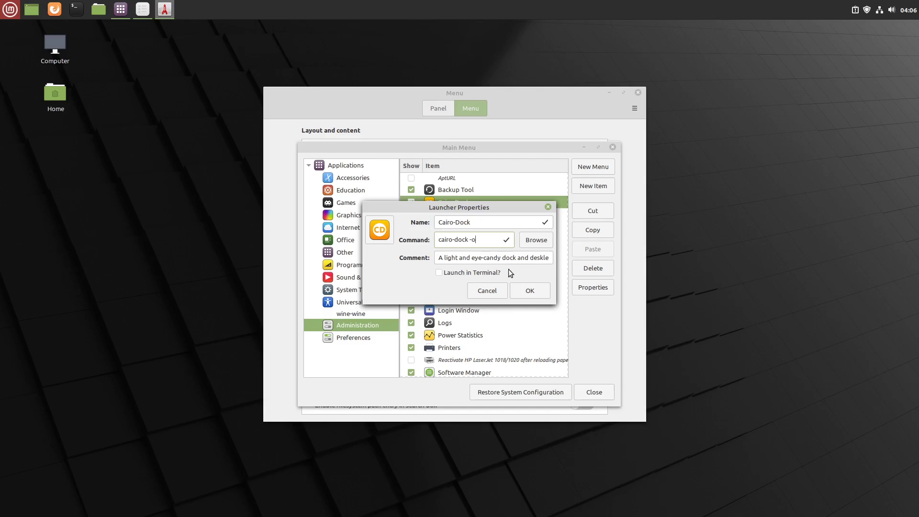
click(530, 290)
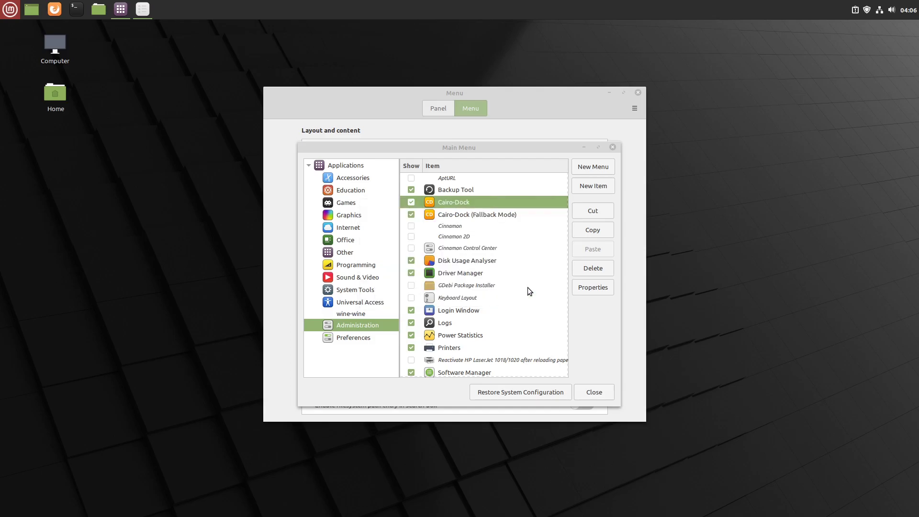
click(603, 393)
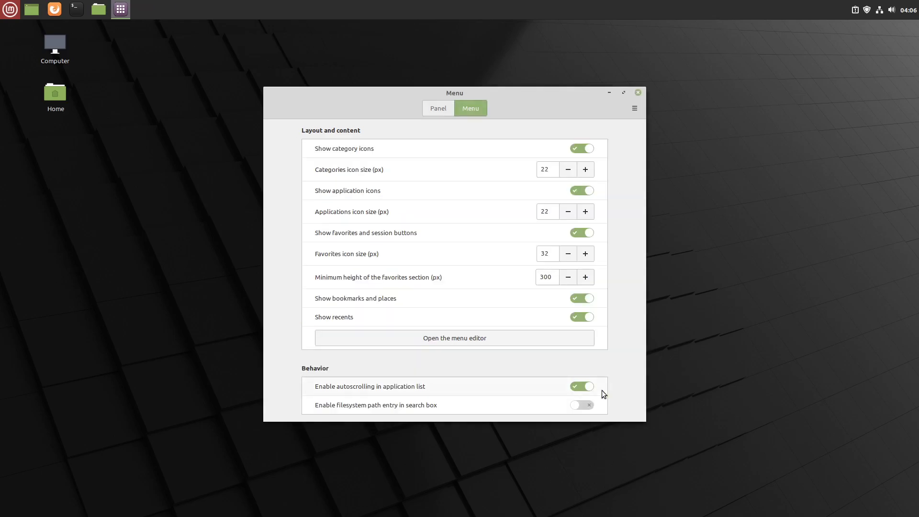
click(638, 93)
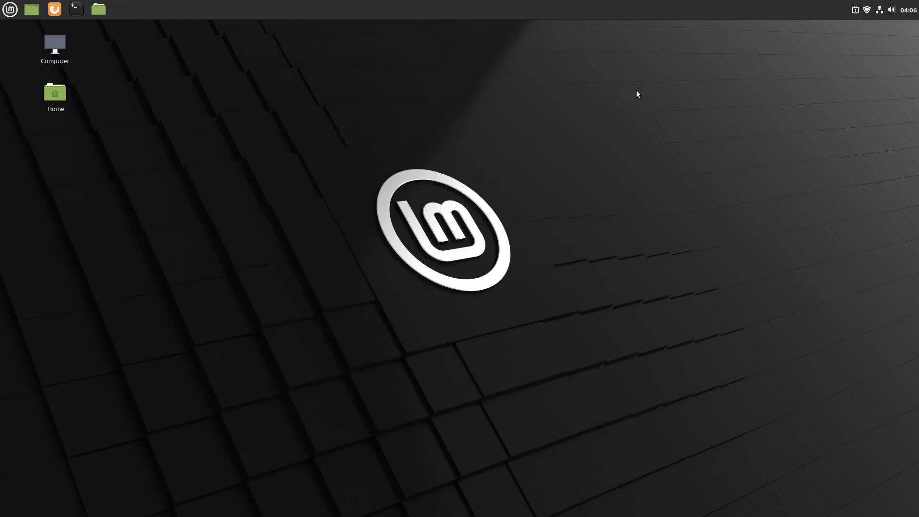
Launch Cairo-Dock from All Applications using OpenGL acceleration
click(11, 9)
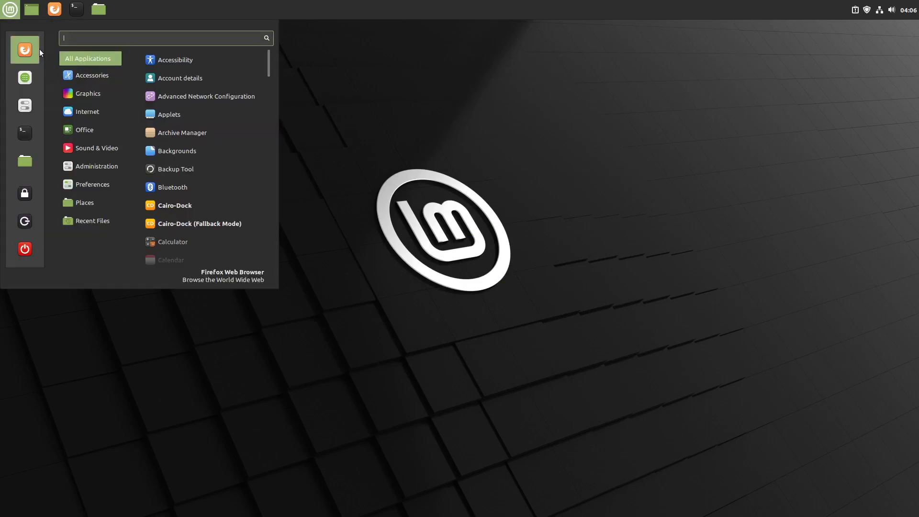
click(2, 7)
click(3, 7)
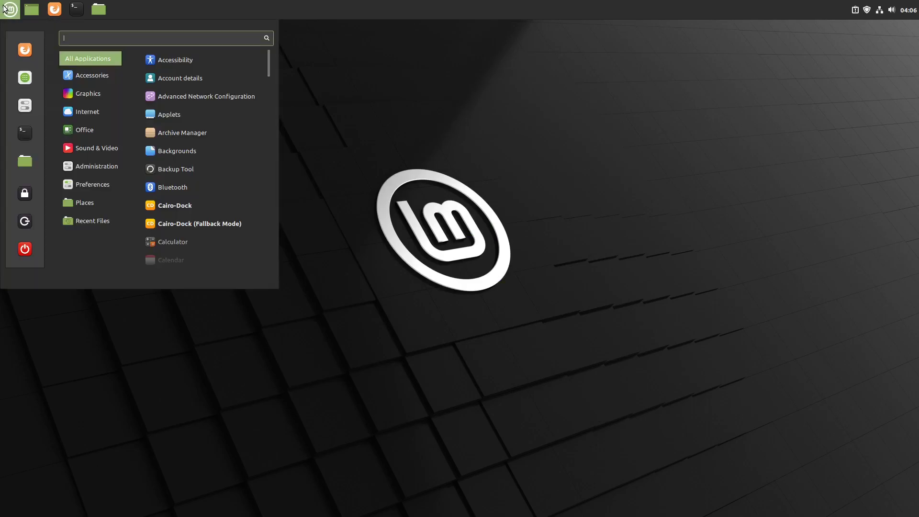
click(220, 202)
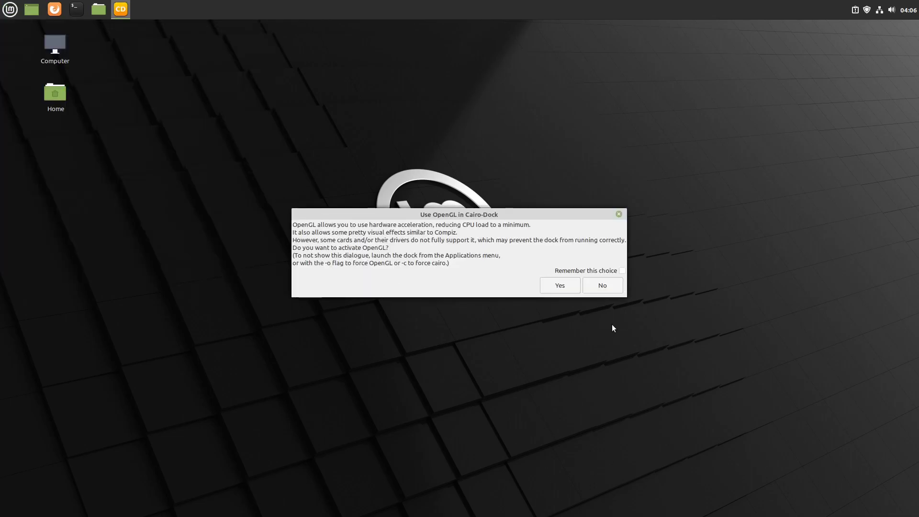
click(560, 286)
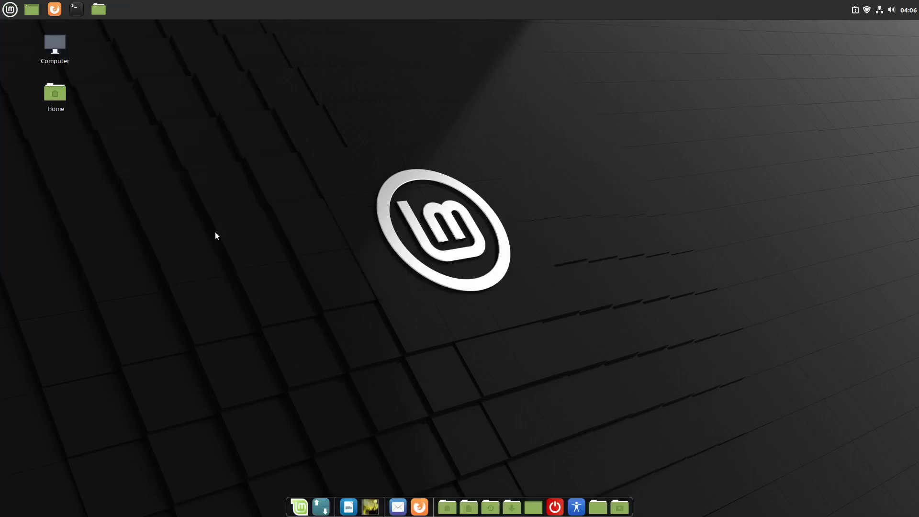
Log out and back in, then dismiss the video driver notification
click(11, 14)
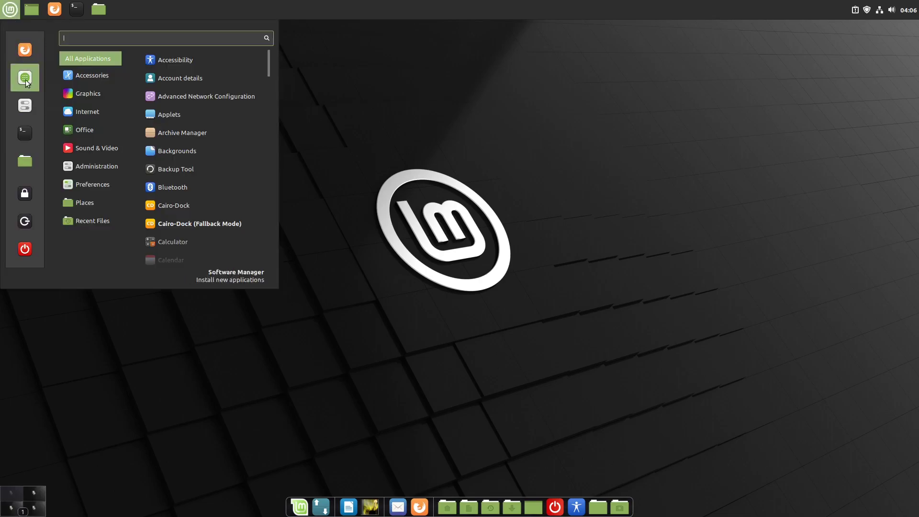
click(25, 222)
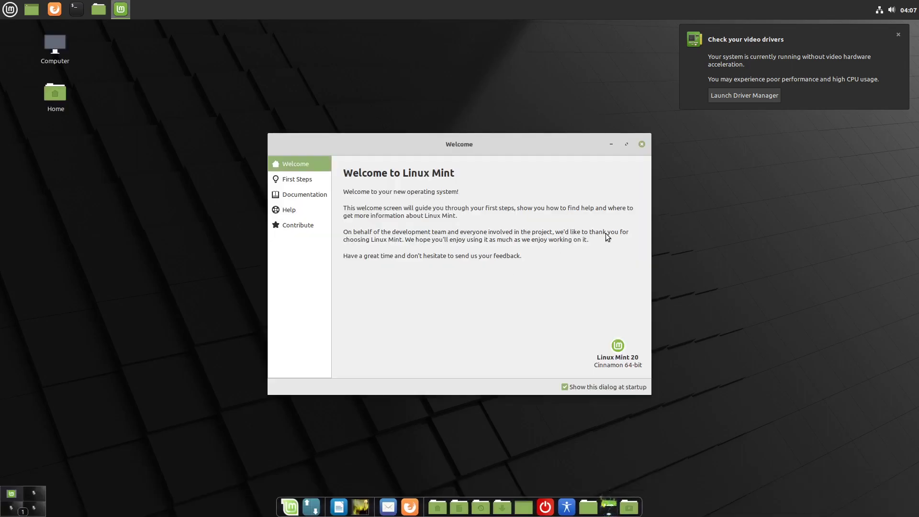
click(823, 54)
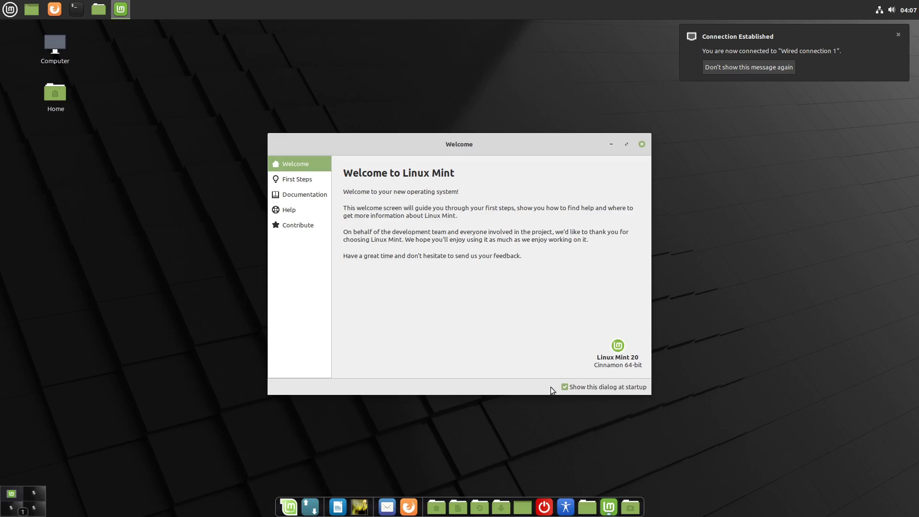
Turn off the Welcome dialog at startup, then open and close Untitled Document.txt from the stack
click(565, 387)
click(642, 144)
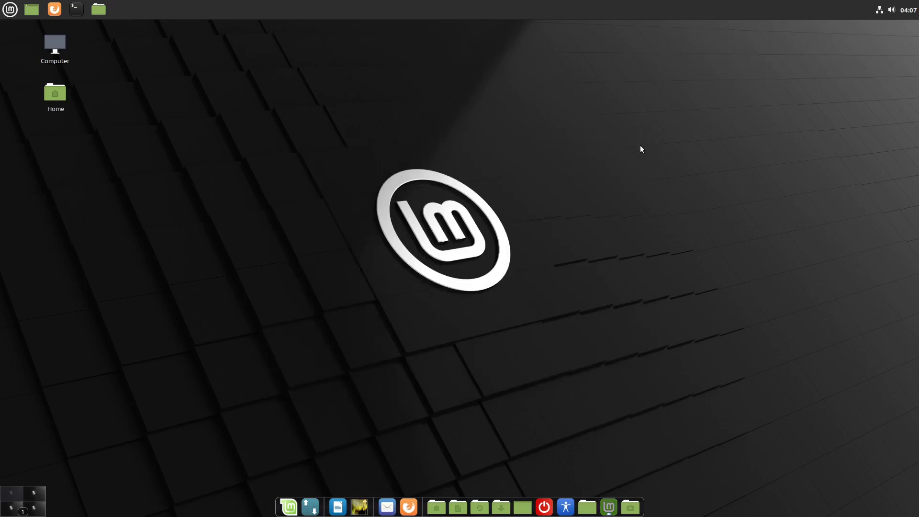
click(621, 509)
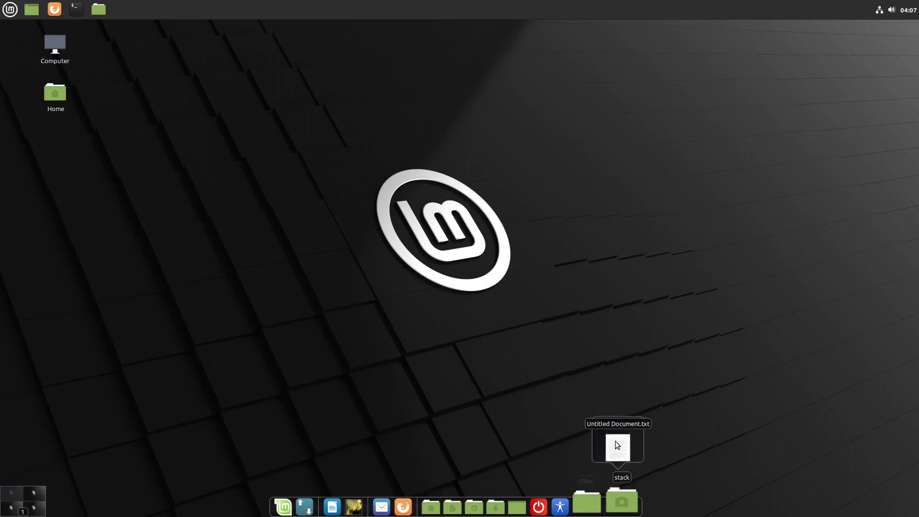
click(616, 441)
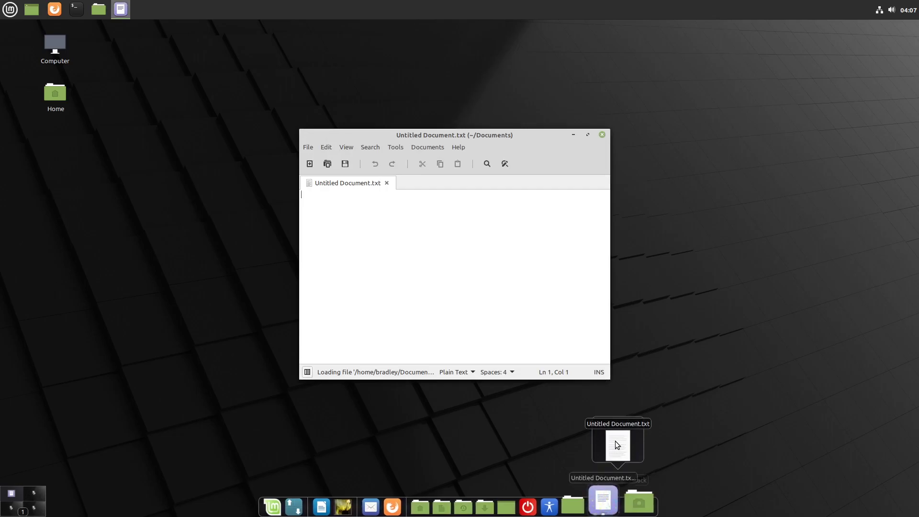
middle_click(603, 497)
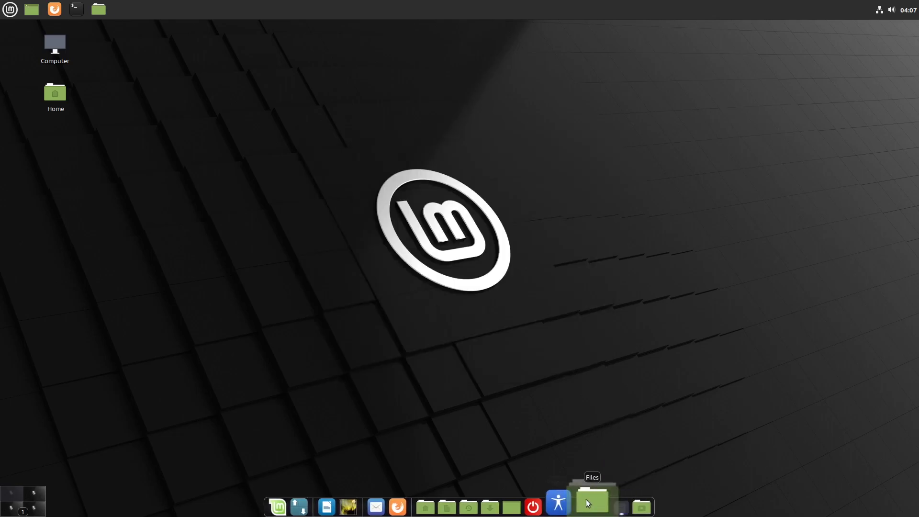
Open the home folder from the Files launcher, then open and close Music via Shortcuts
click(596, 502)
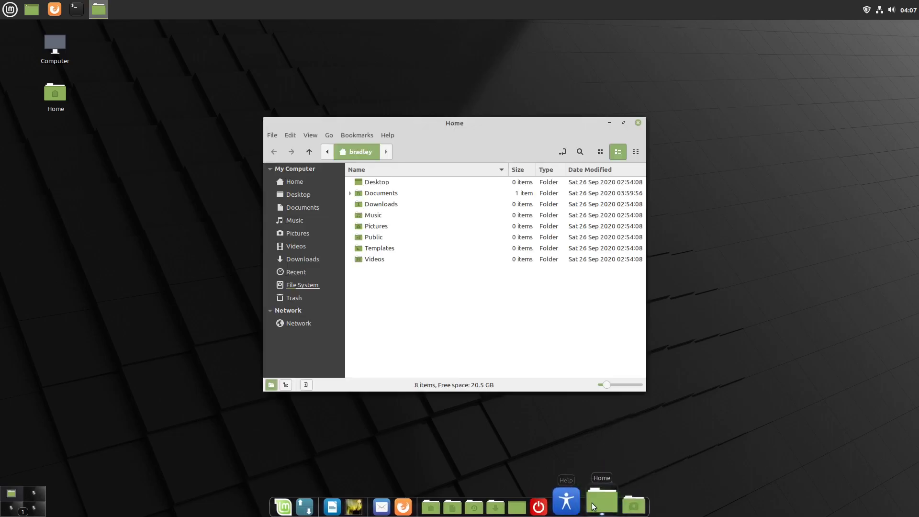
click(598, 507)
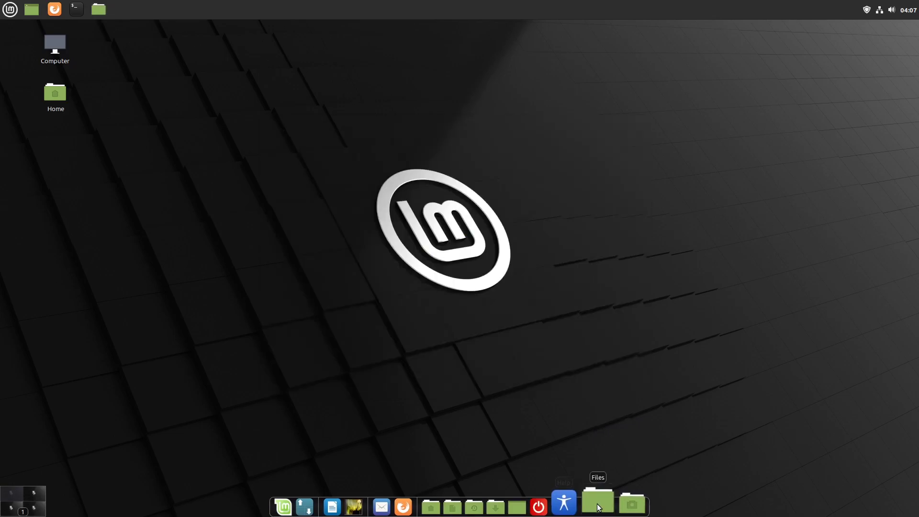
click(598, 507)
click(598, 507)
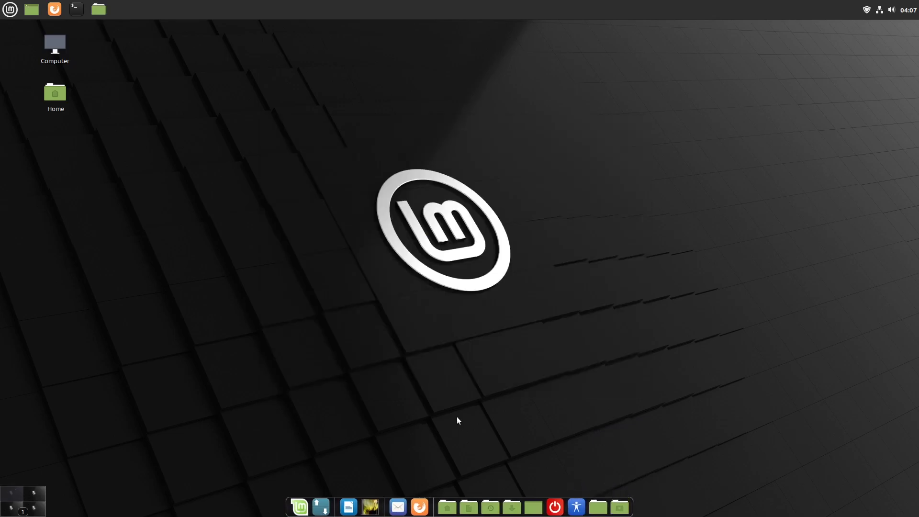
click(446, 502)
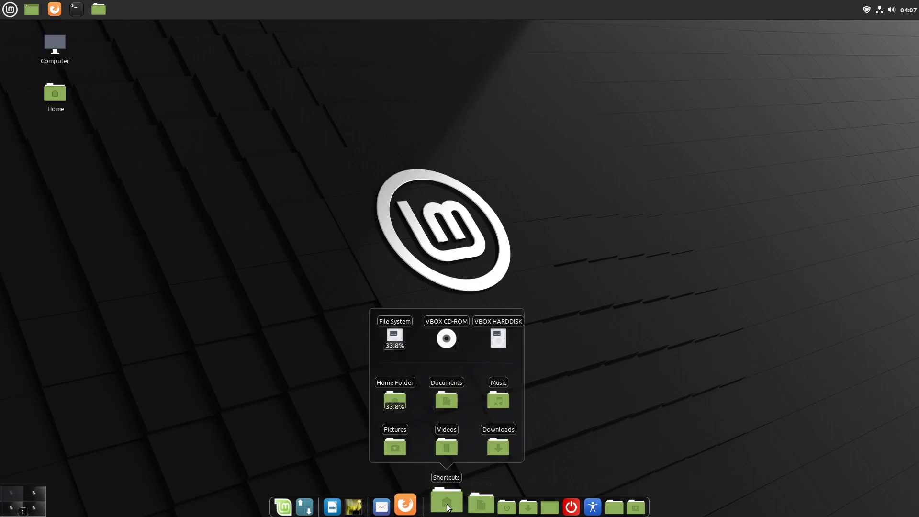
click(498, 399)
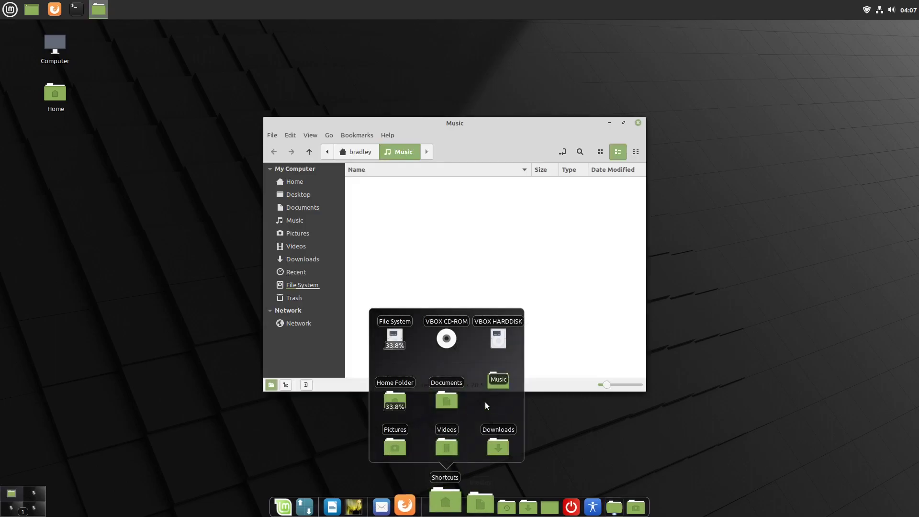
click(638, 123)
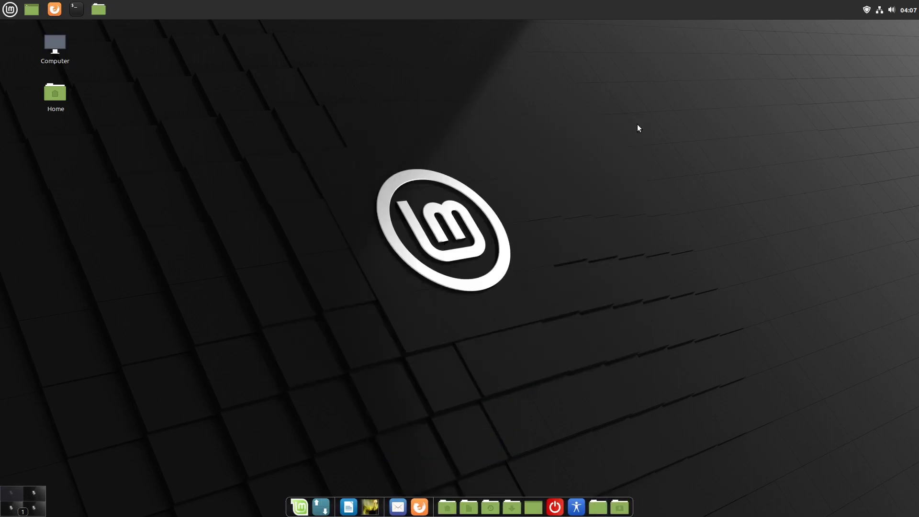
Quit Cairo-Dock from the dock's menu and confirm
right_click(607, 513)
mouse_move(605, 420)
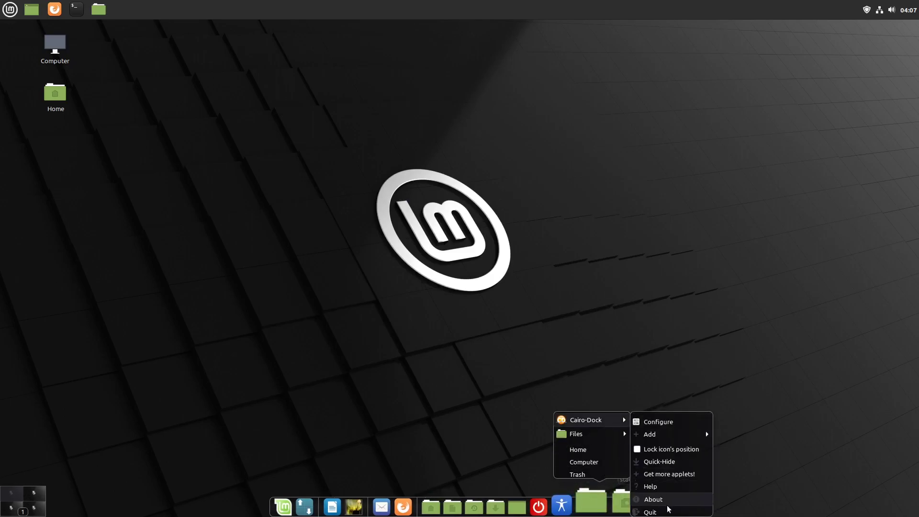
click(651, 511)
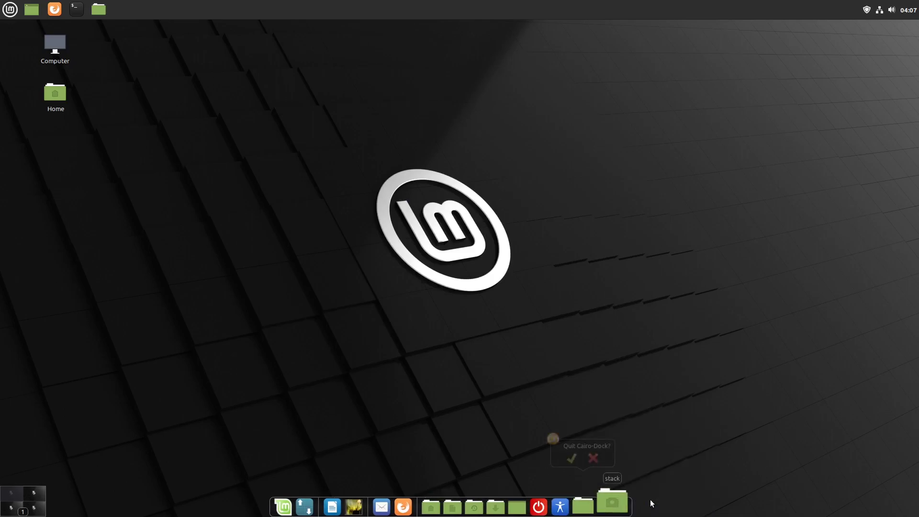
click(572, 459)
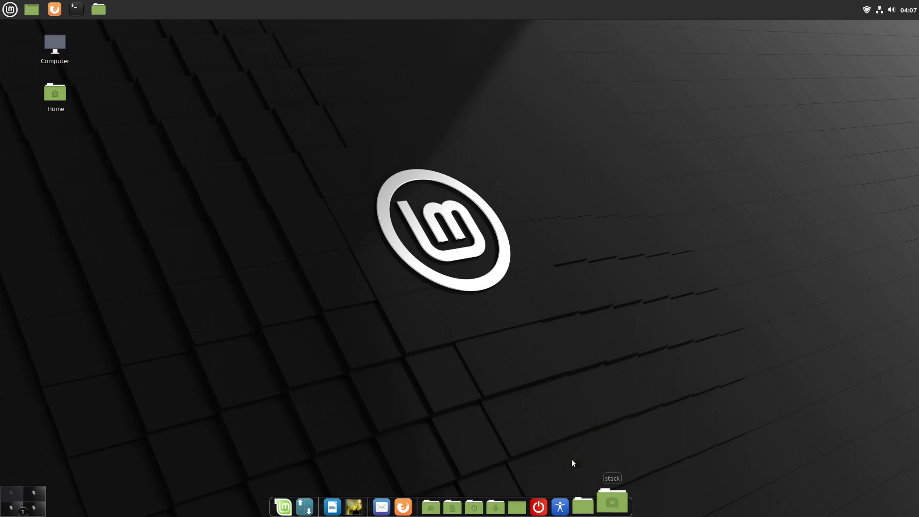
Relaunch Cairo-Dock from the applications menu
click(10, 11)
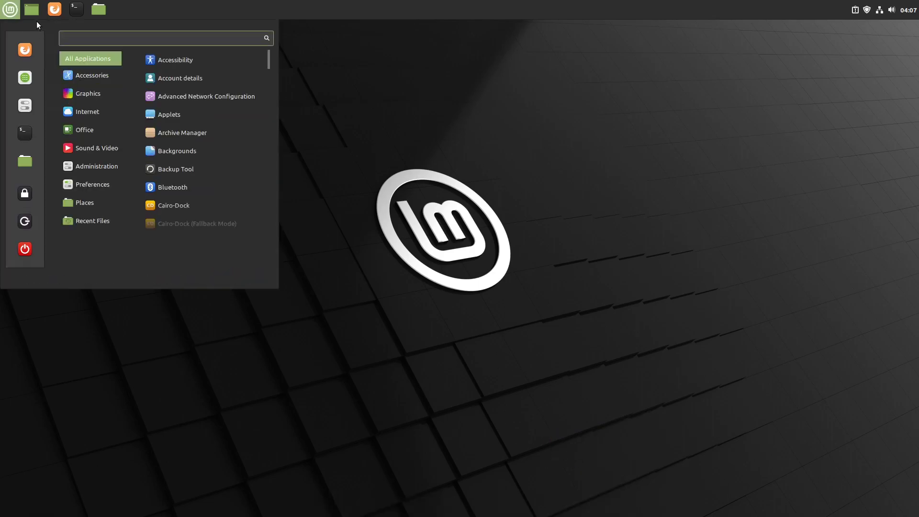
click(11, 9)
click(11, 10)
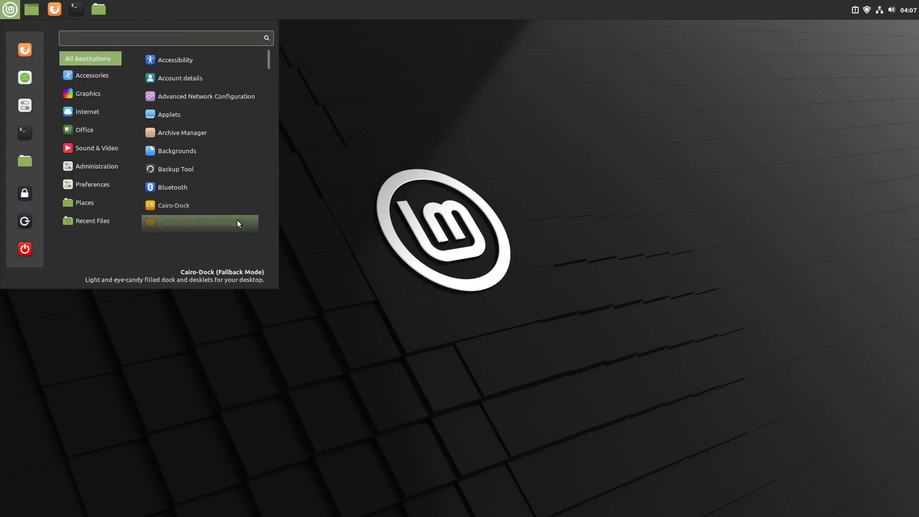
click(242, 203)
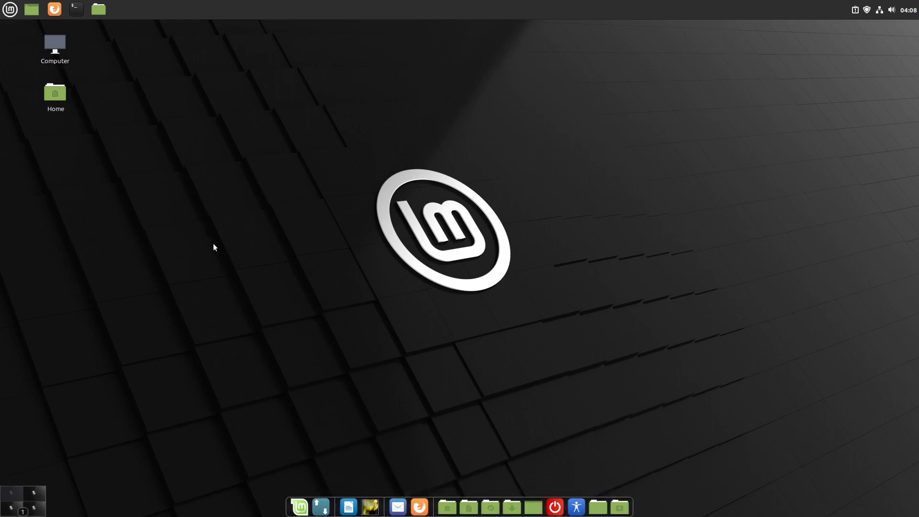
Reboot, then install the Cairo-dock package by searching 'cairo' in Software Manager
click(14, 14)
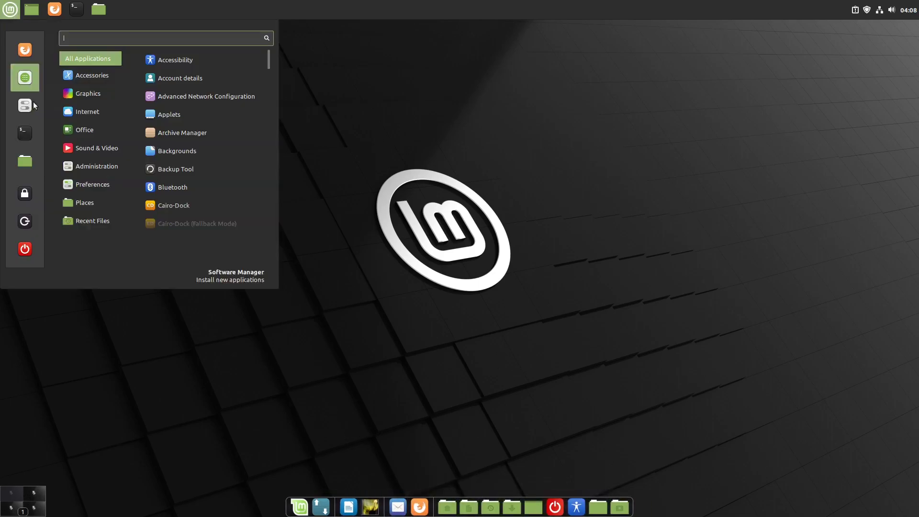
click(27, 247)
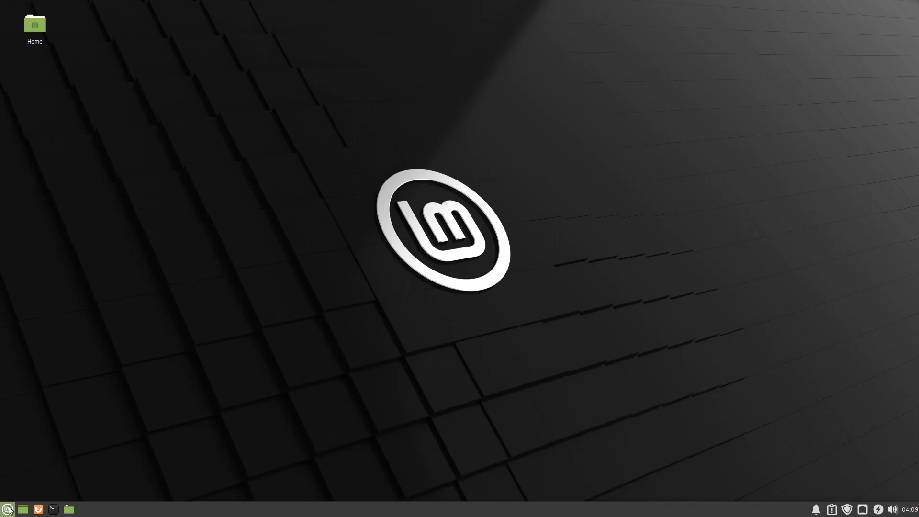
click(15, 512)
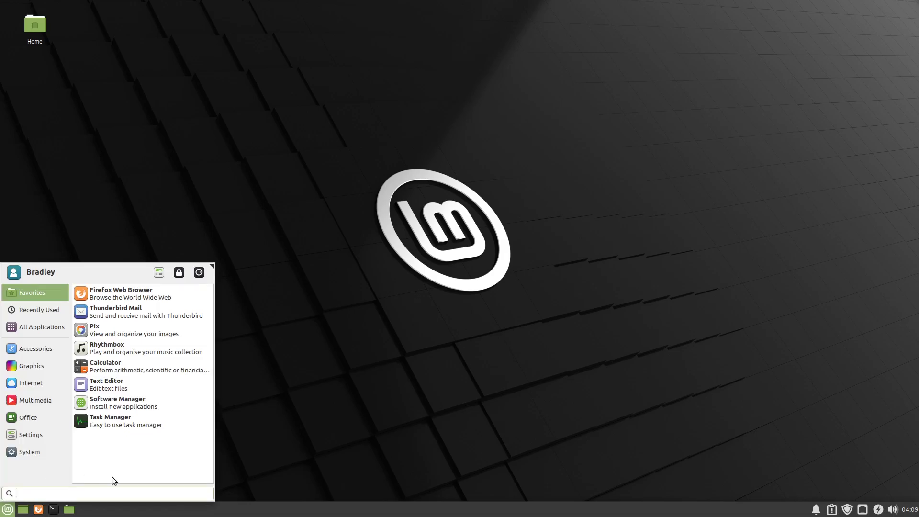
click(150, 402)
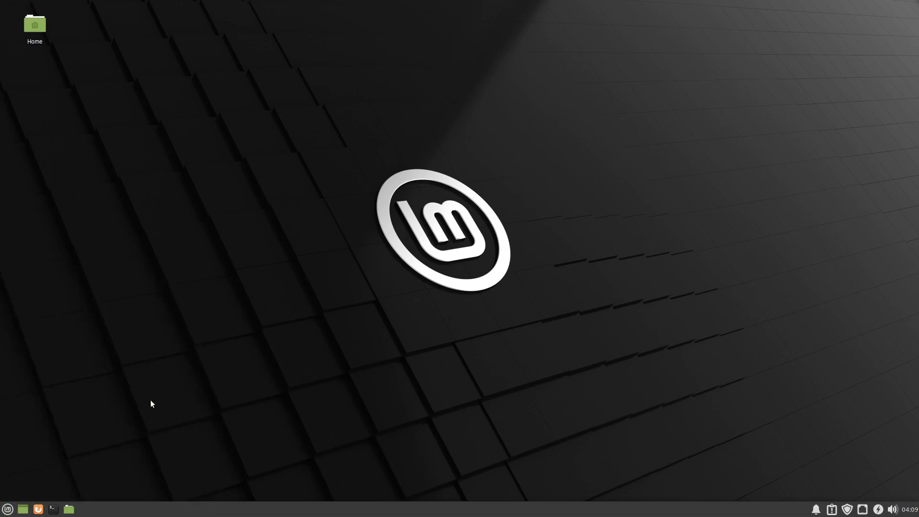
text(cairo)
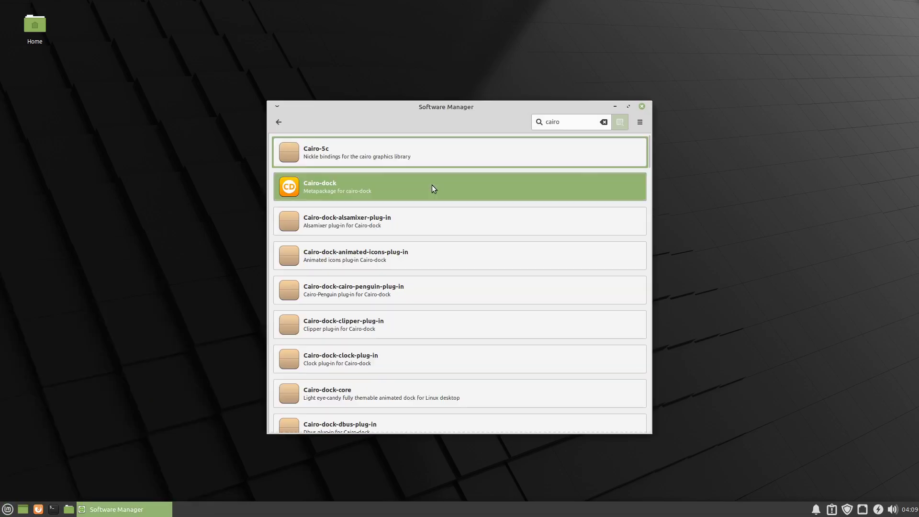
click(432, 186)
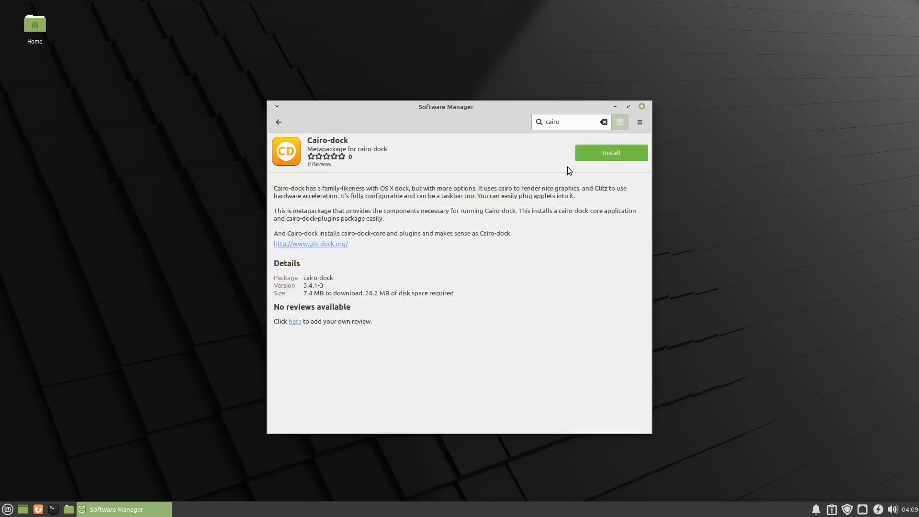
click(582, 153)
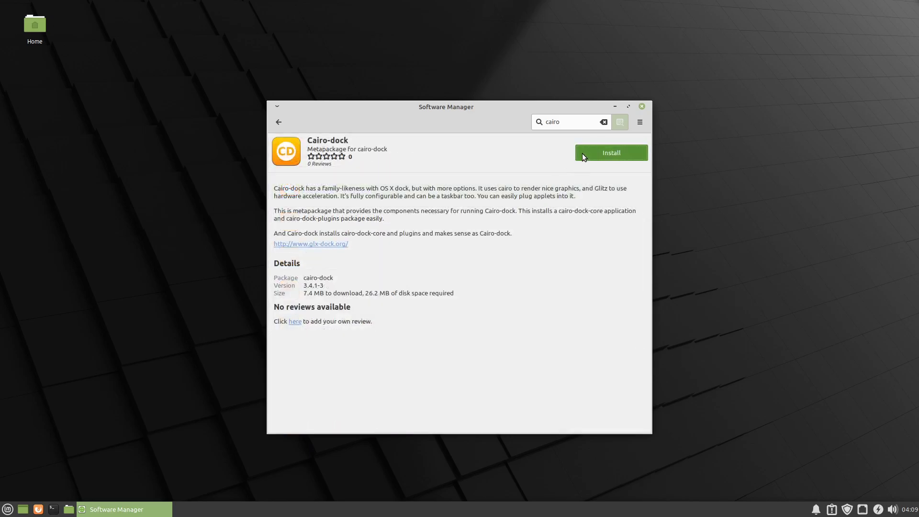
Move the Cinnamon panel to the top of the screen and lock it there
right_click(710, 511)
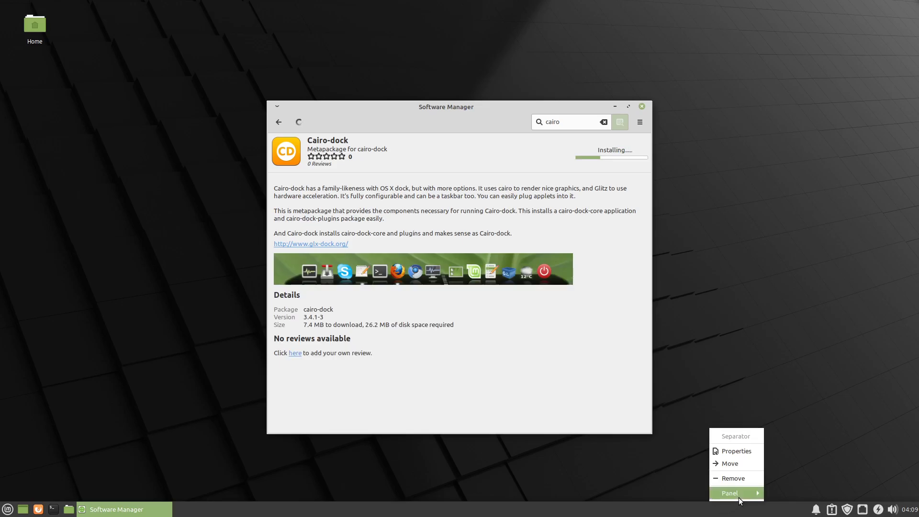
mouse_move(741, 496)
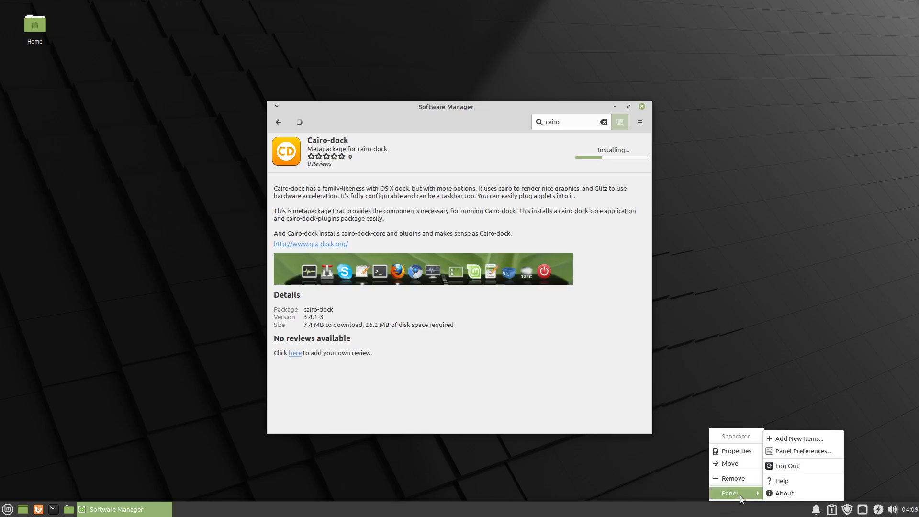
click(827, 449)
click(407, 241)
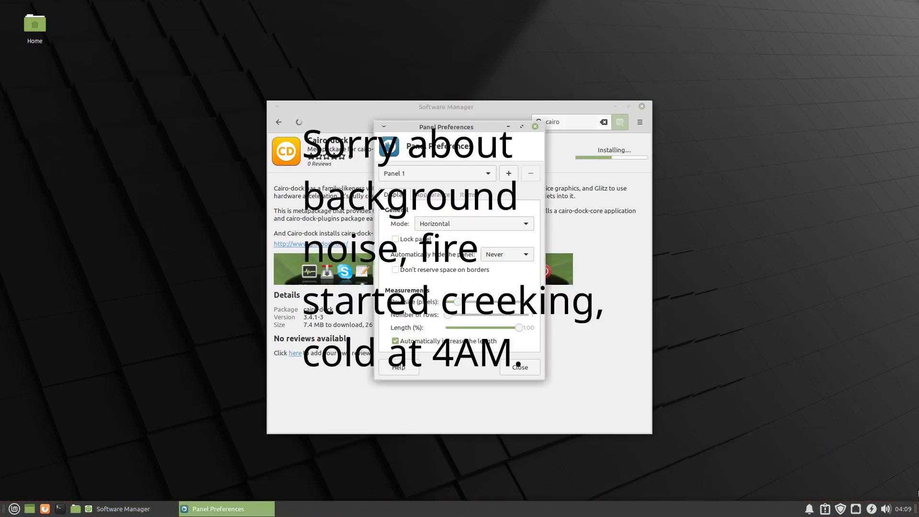
drag(916, 507, 903, 7)
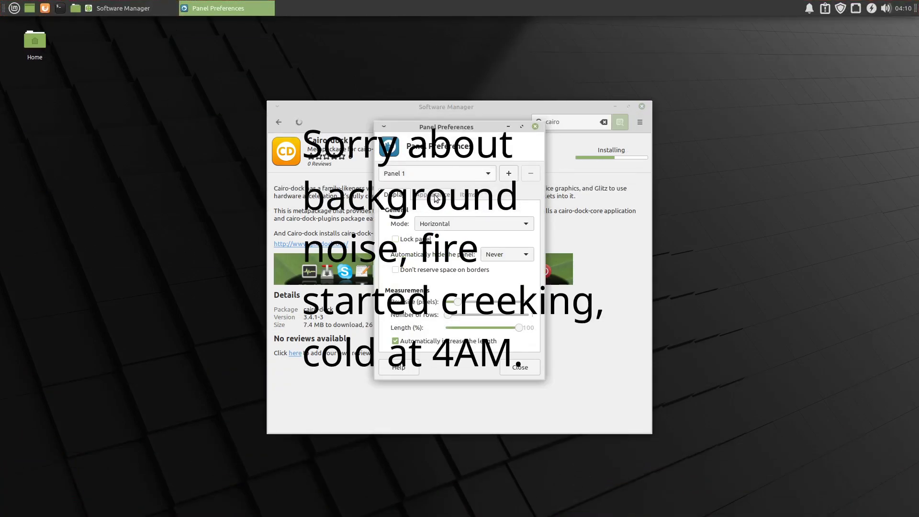
click(406, 239)
click(521, 368)
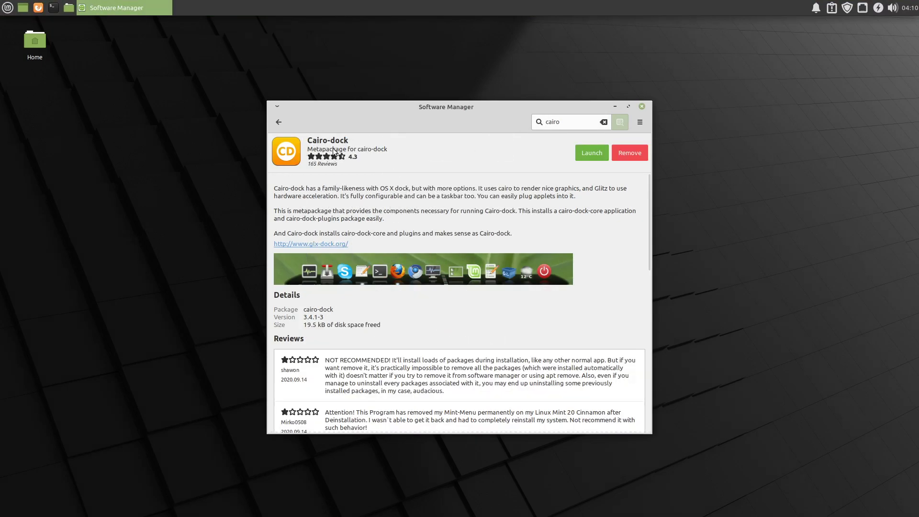
Launch the installed Cairo-Dock with OpenGL and dismiss its welcome message
click(591, 153)
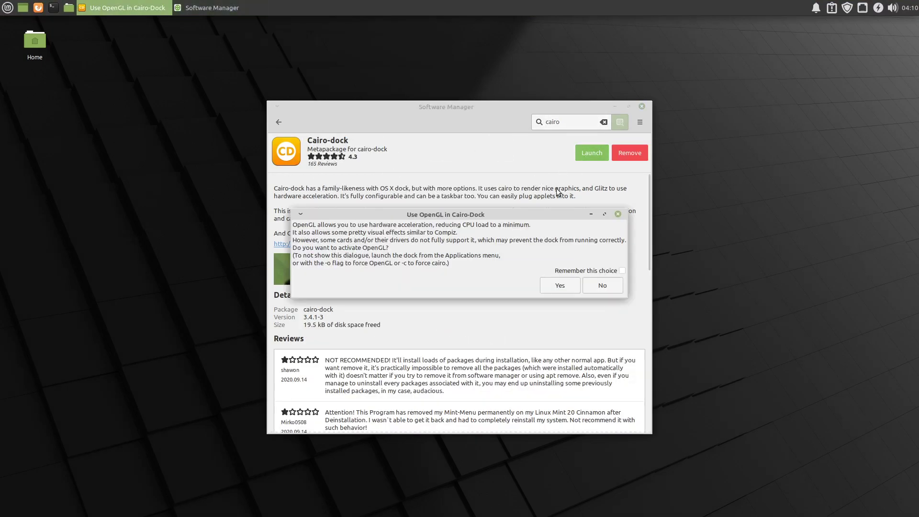
click(555, 285)
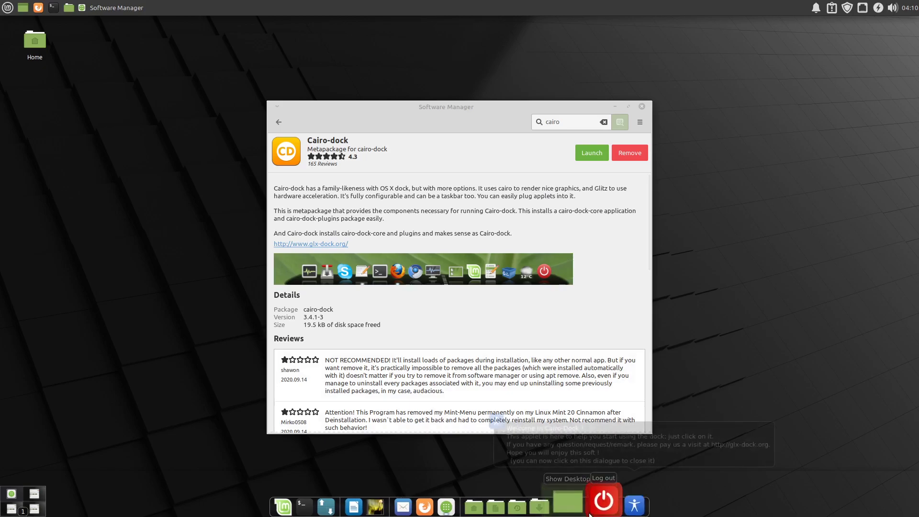
click(637, 430)
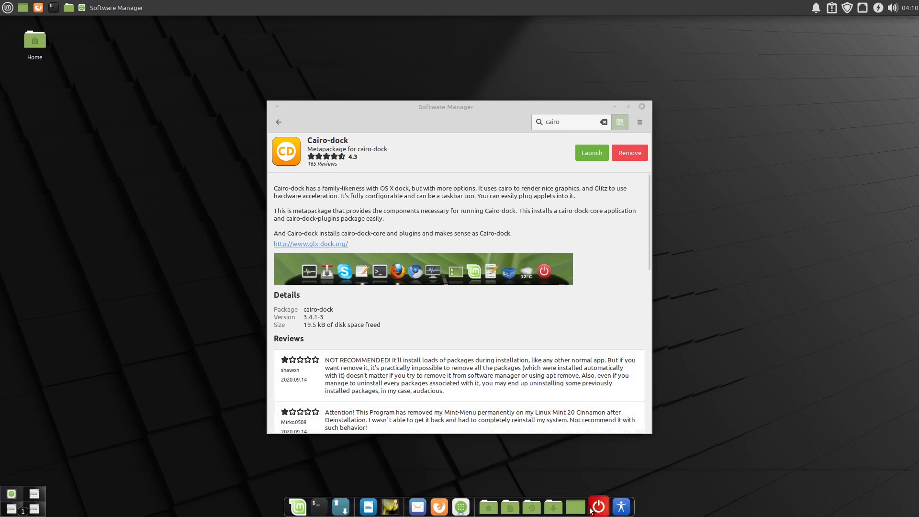
Enable the stack applet in Cairo-Dock's Add-ons configuration
right_click(604, 501)
mouse_move(602, 451)
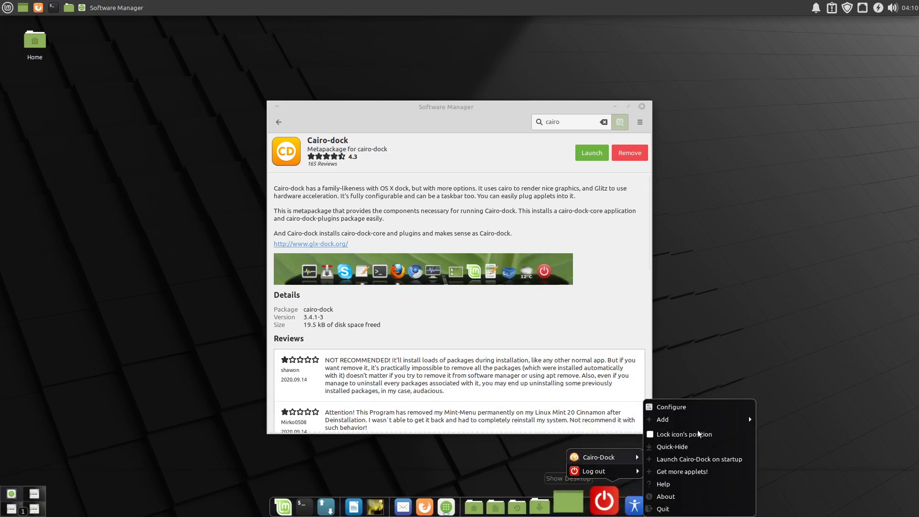
click(711, 417)
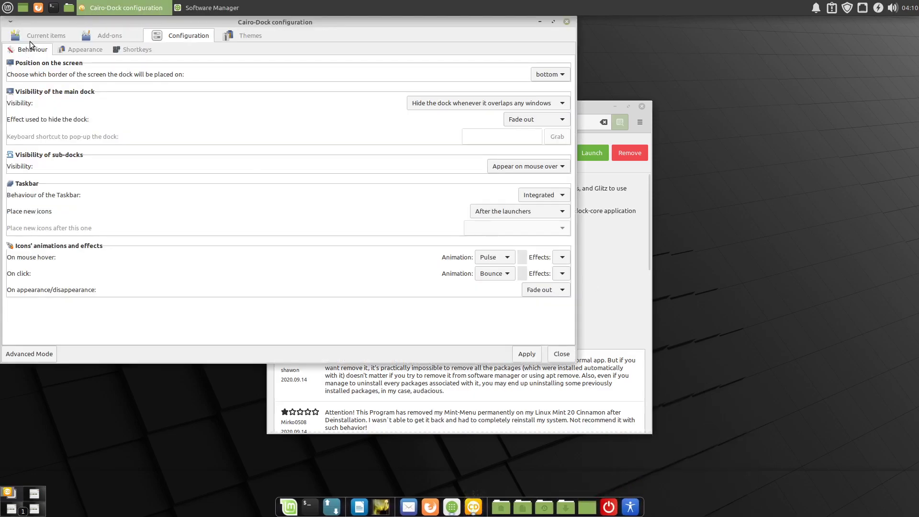
click(96, 37)
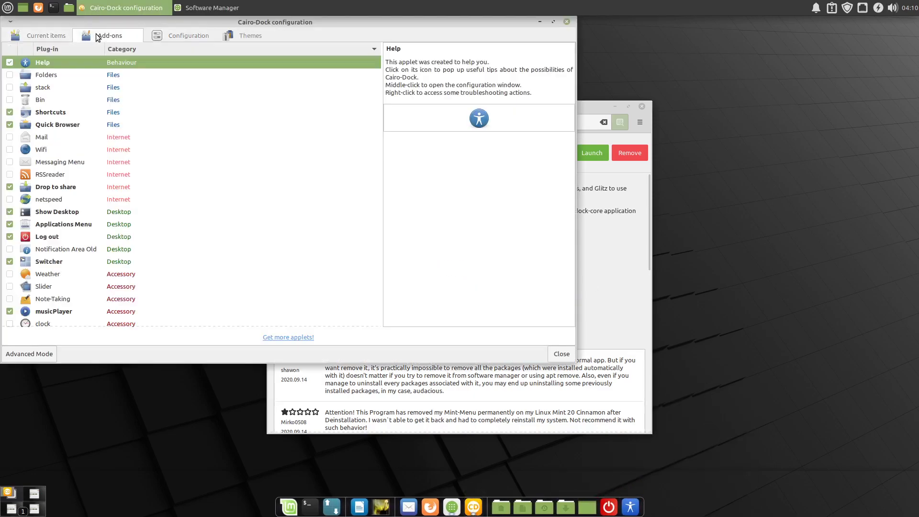
click(10, 88)
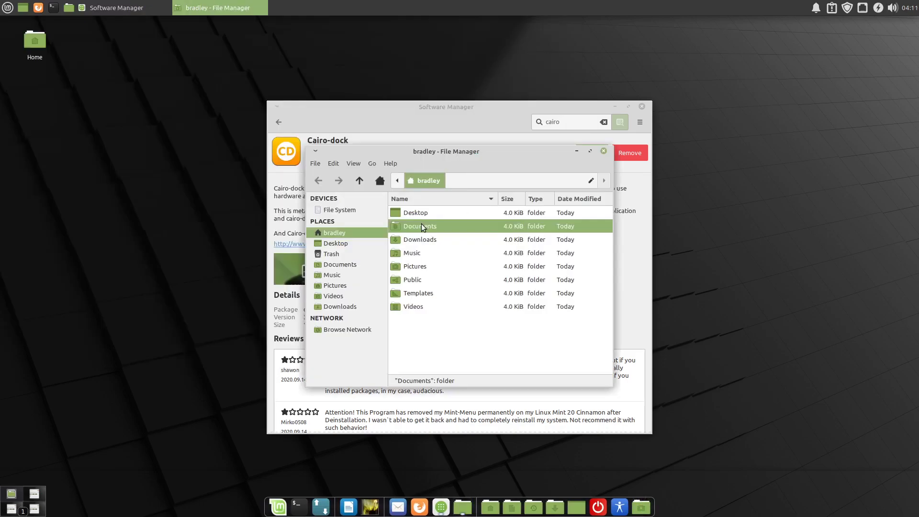
From the Documents folder, drag New File.txt onto the dock's stack icon, then close the window
double_click(421, 223)
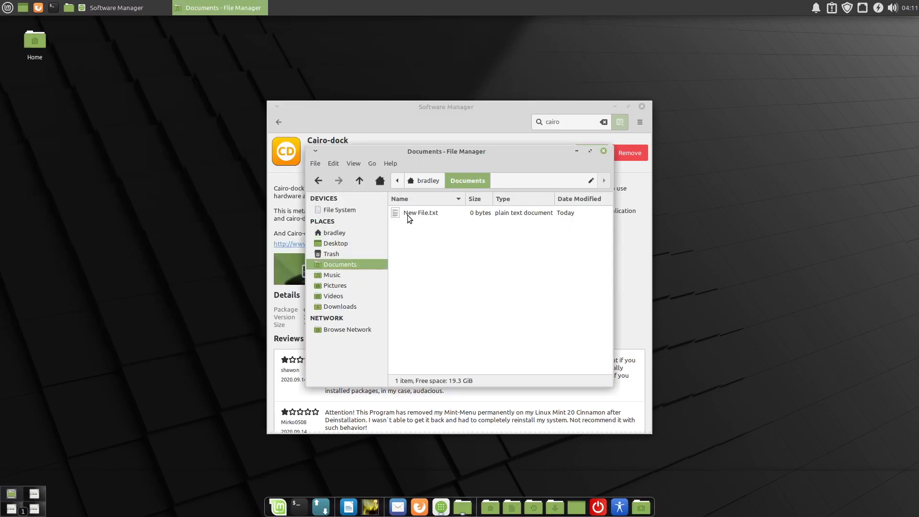
drag(408, 216, 643, 503)
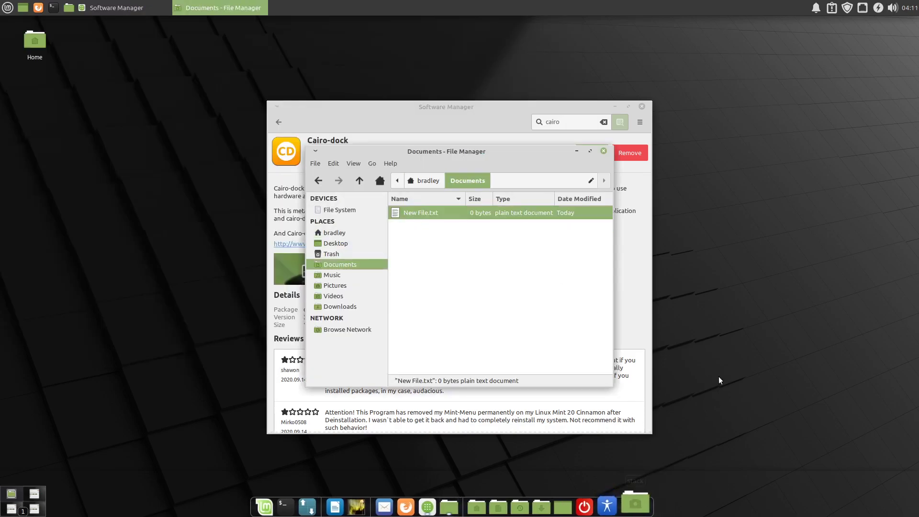
click(604, 152)
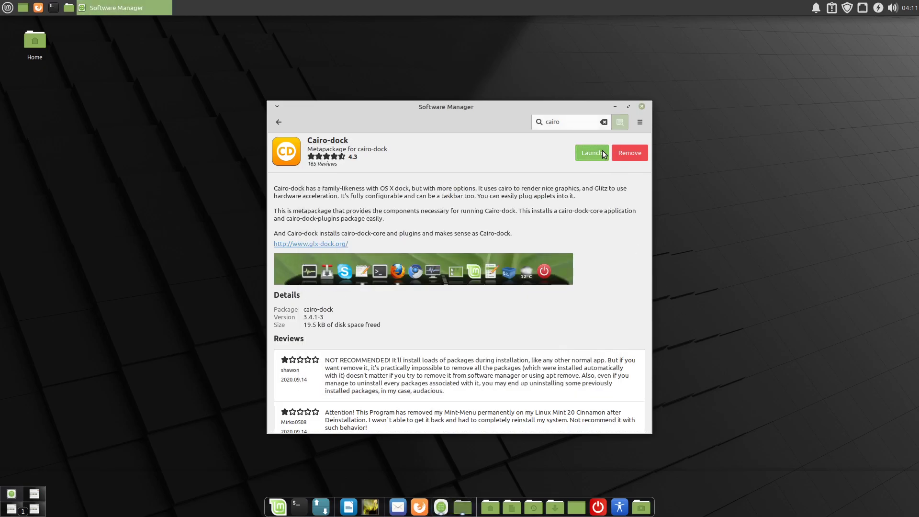
Drag Thunar File Manager from the menu onto the dock and use it to open the home folder
click(8, 9)
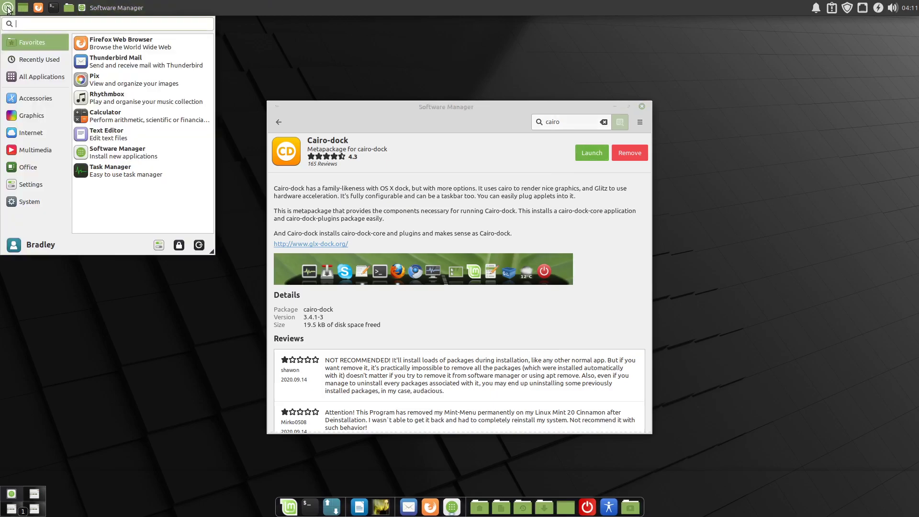
text(thu)
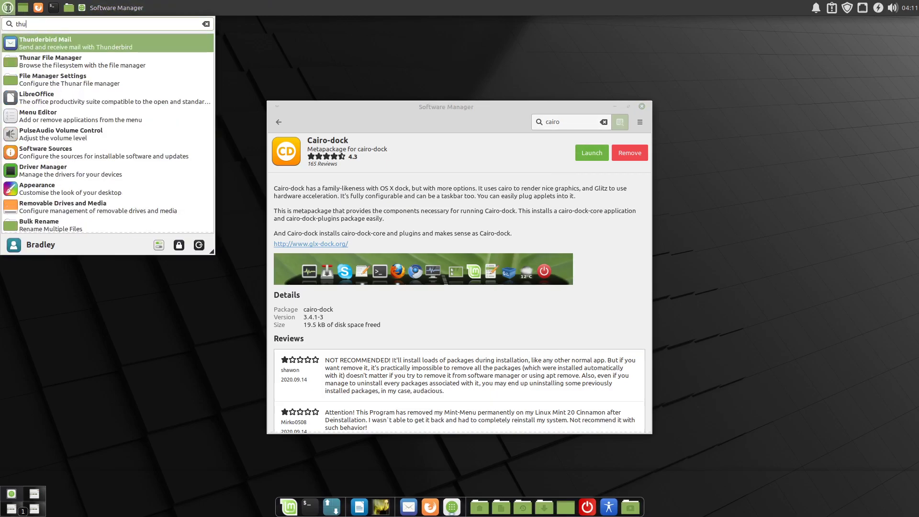
drag(78, 59, 623, 510)
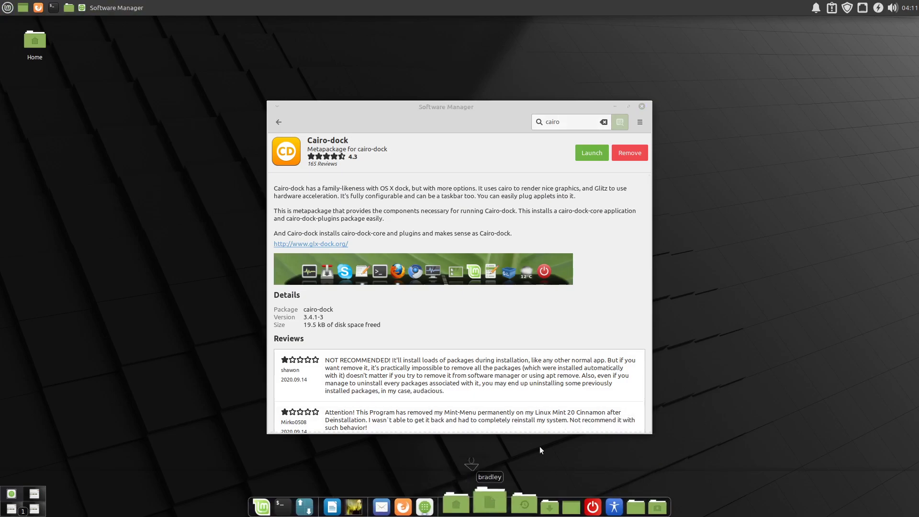
mouse_move(642, 502)
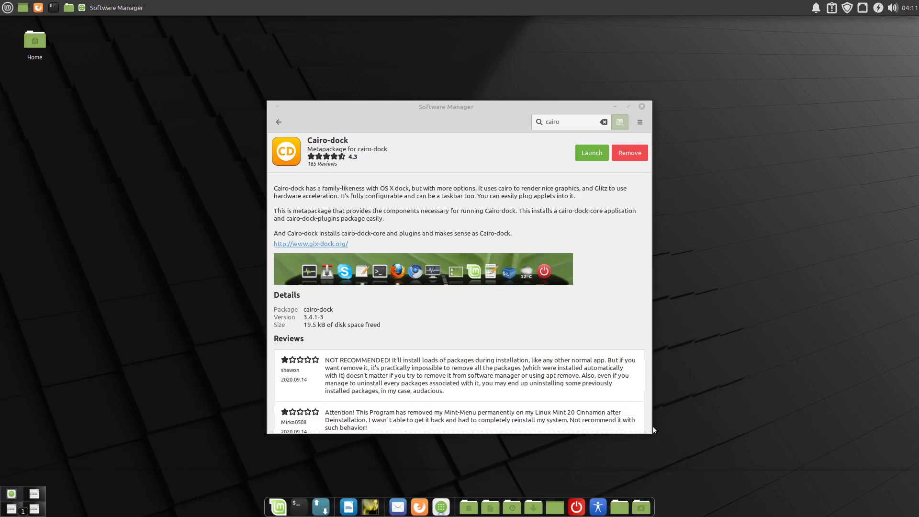
click(620, 505)
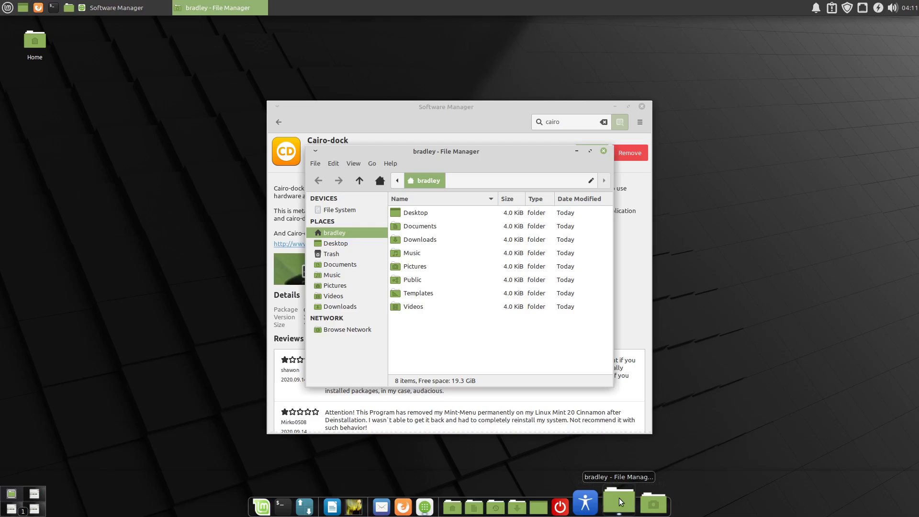
Search cairo-dock-gn in Software Manager and install Cairo-dock-gnome-integration-plug-in
middle_click(619, 498)
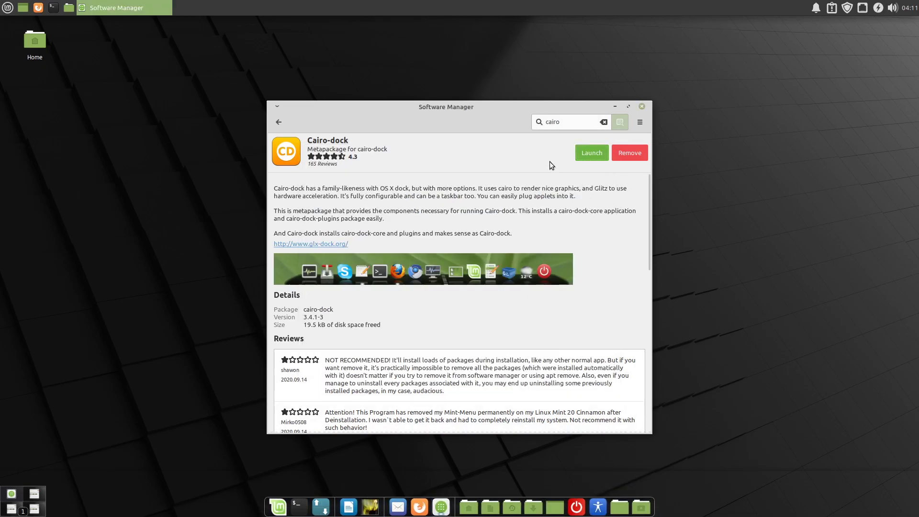
click(280, 123)
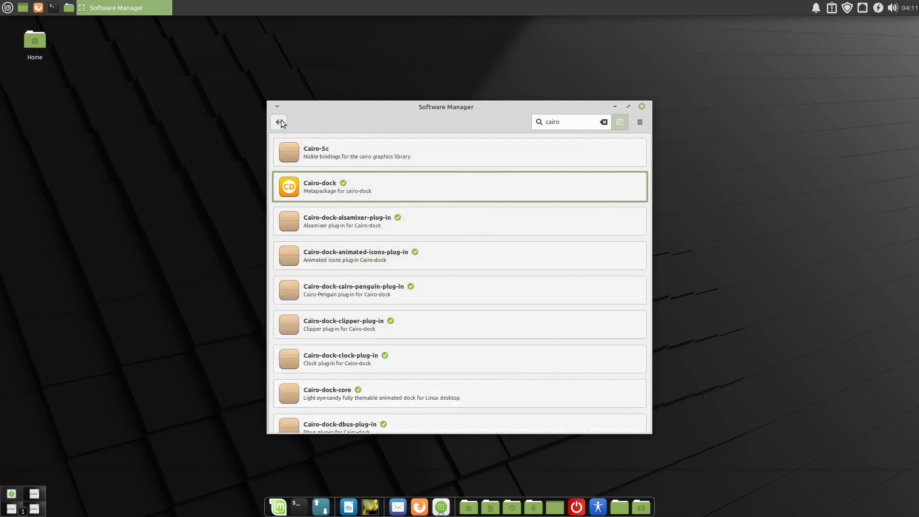
scroll(437, 223, down, 10)
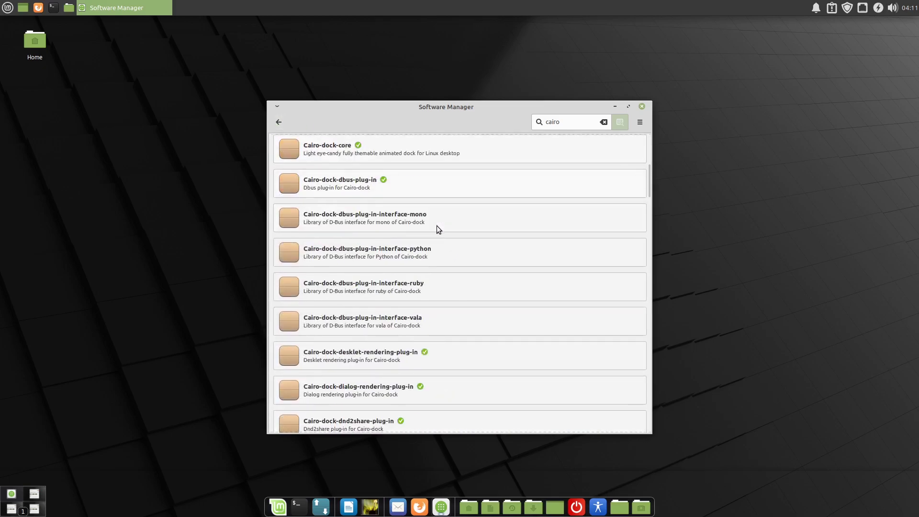
scroll(437, 225, down, 4)
click(570, 122)
text(-dock-gn)
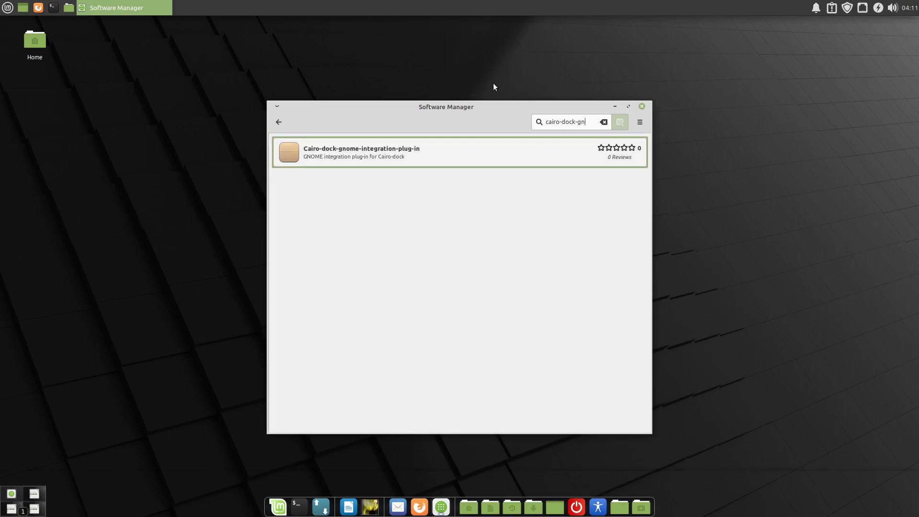
click(346, 153)
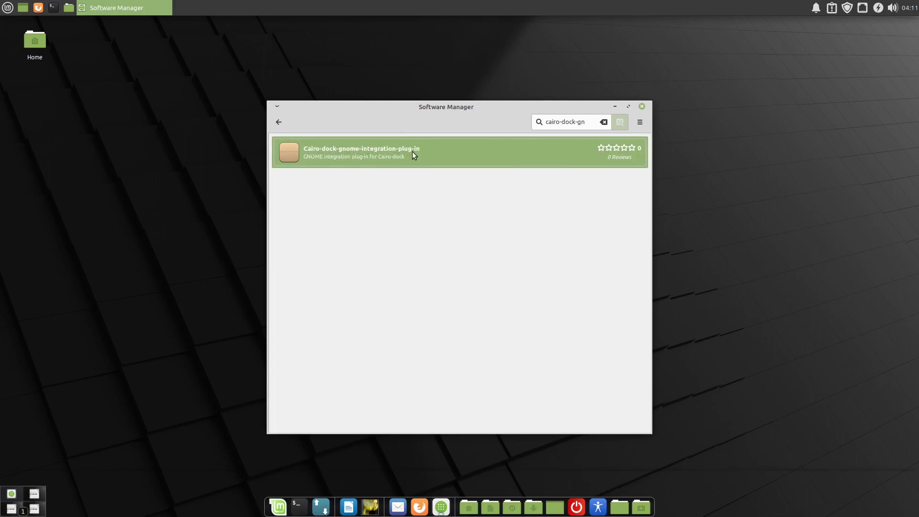
click(424, 149)
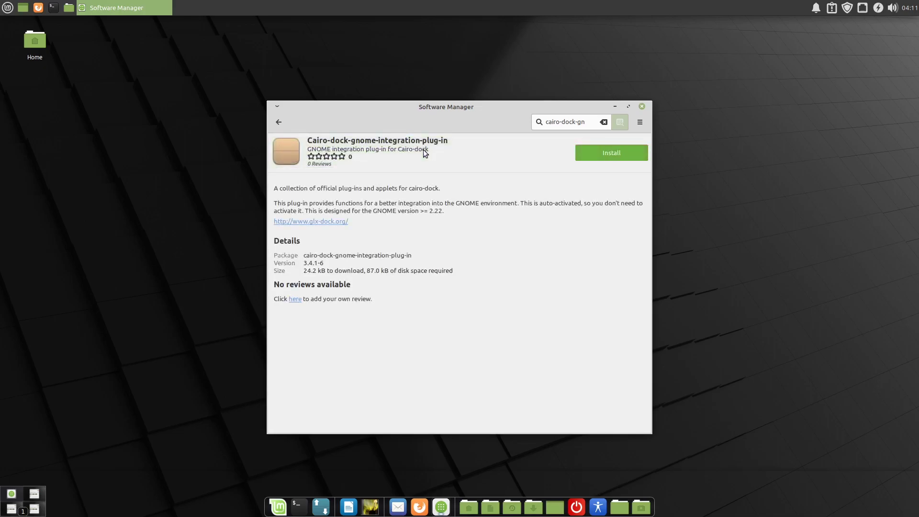
click(578, 156)
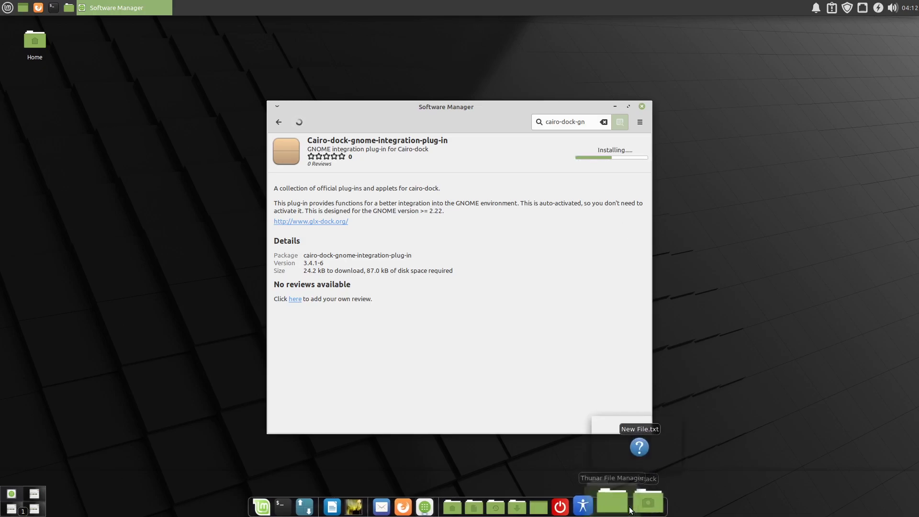
Quit Cairo-Dock from the dock's Cairo-Dock menu and confirm
right_click(642, 446)
mouse_move(645, 455)
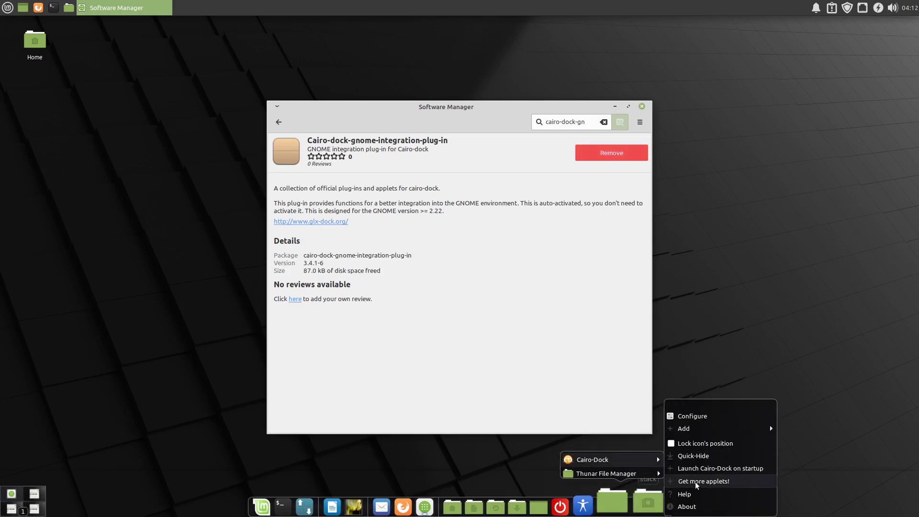
click(684, 500)
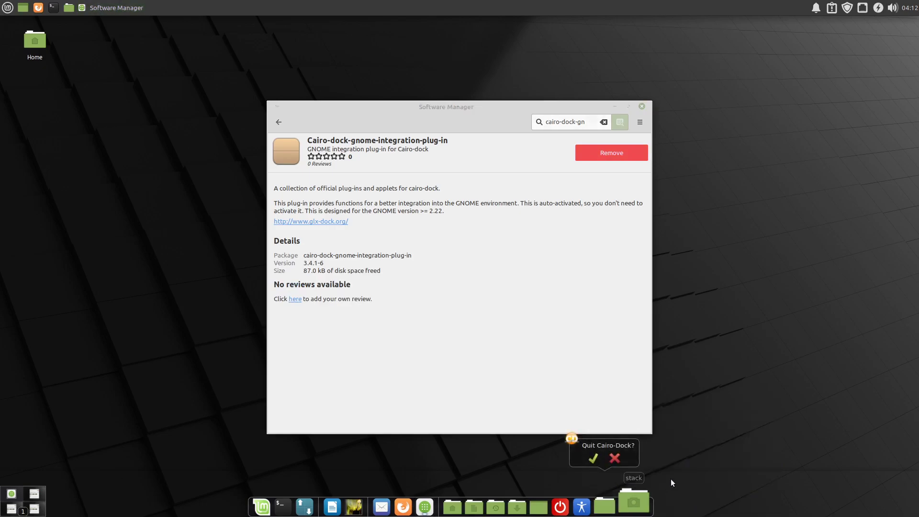
click(592, 460)
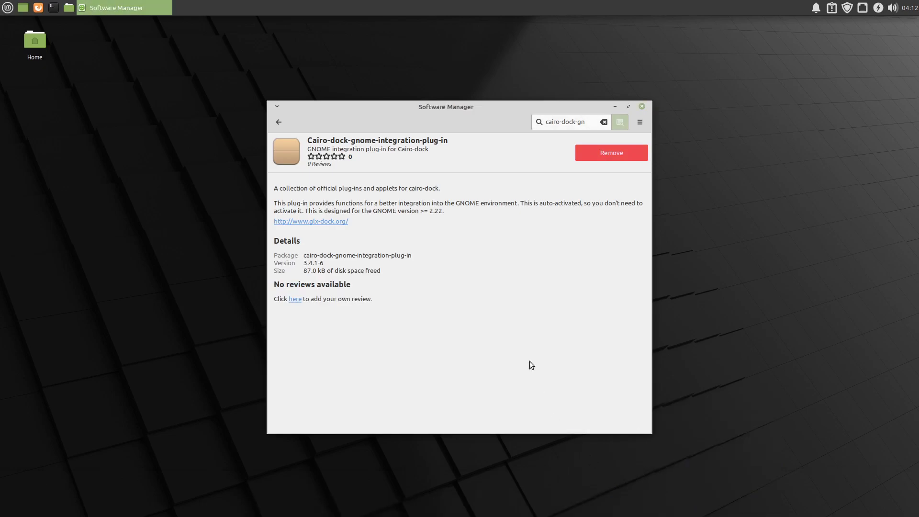
Close Software Manager and edit the Cairo-Dock menu launcher's command to 'cairo-dock -o', then save
click(642, 106)
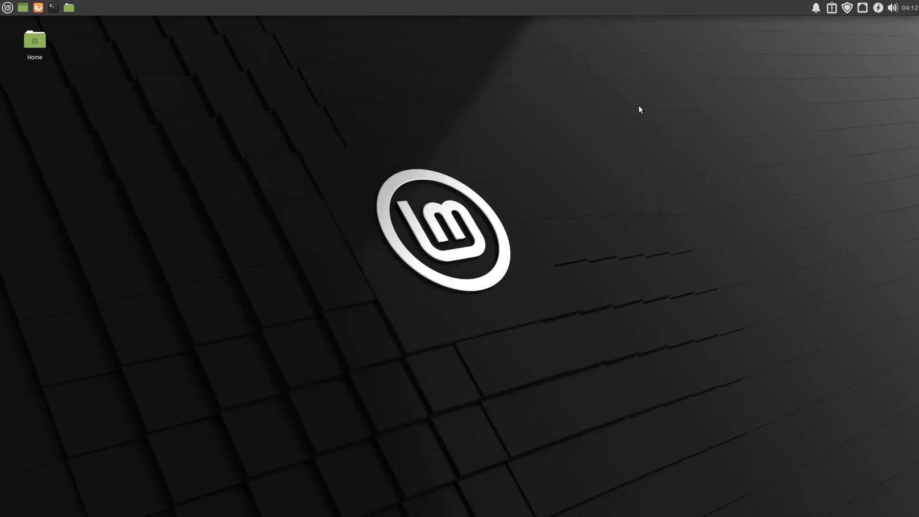
click(8, 8)
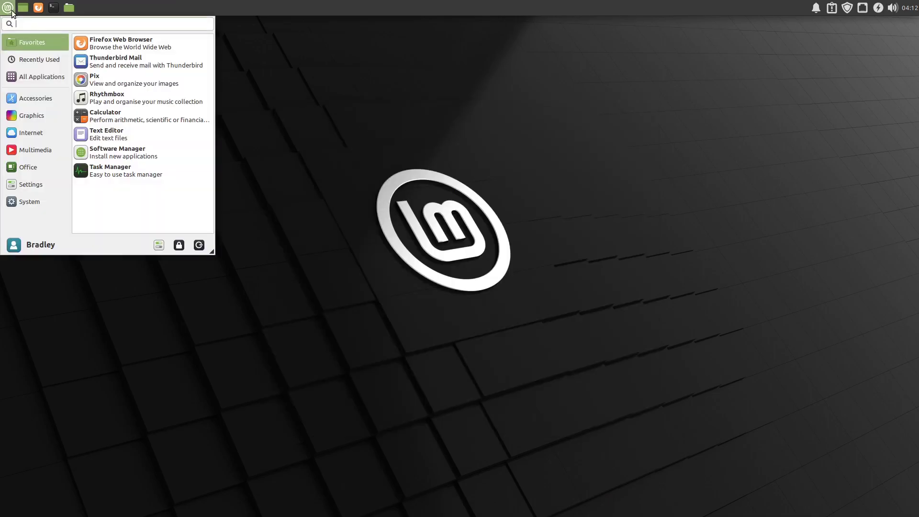
text(cal)
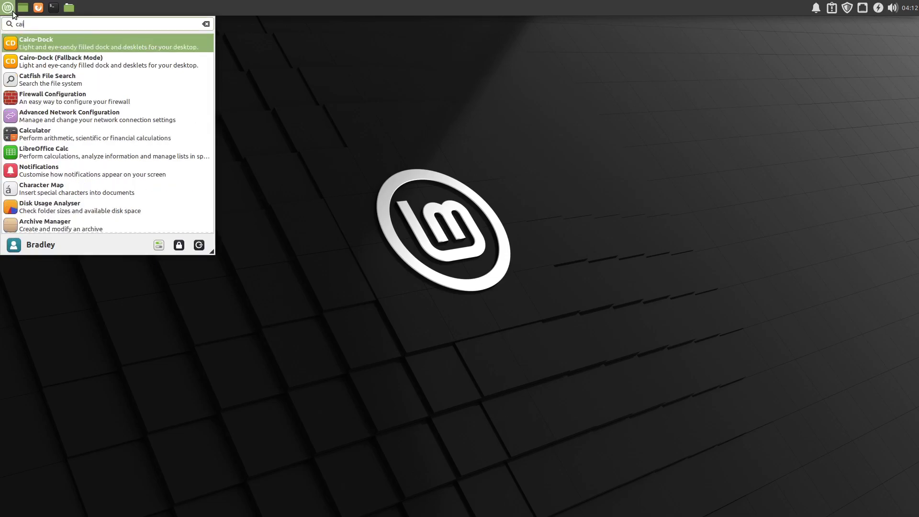
right_click(63, 41)
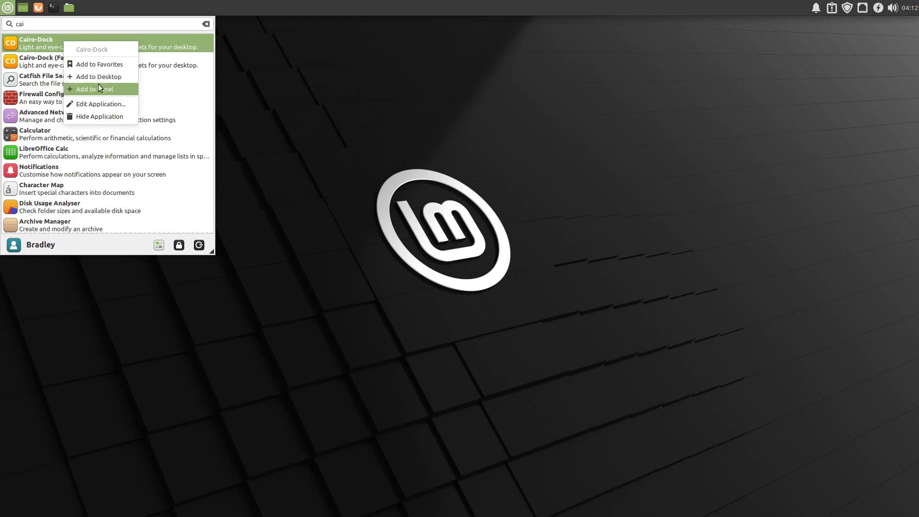
click(124, 102)
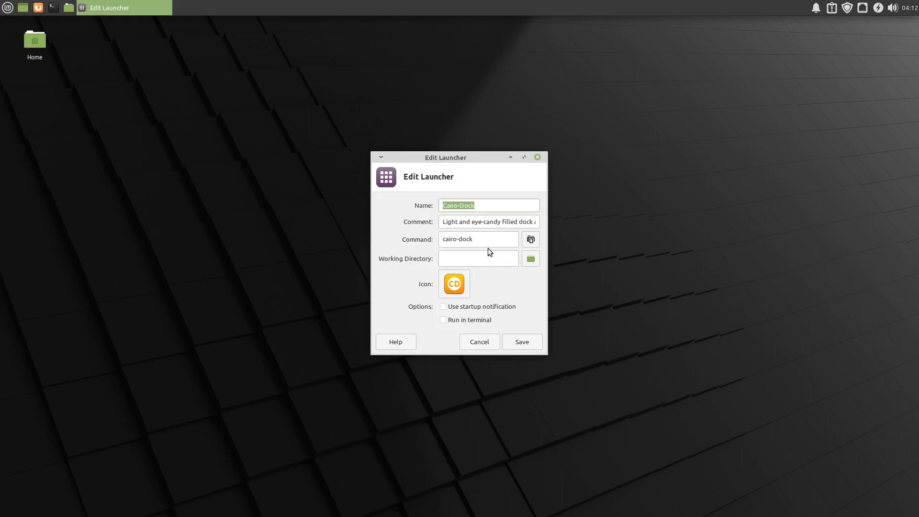
click(493, 243)
text(-o)
click(523, 346)
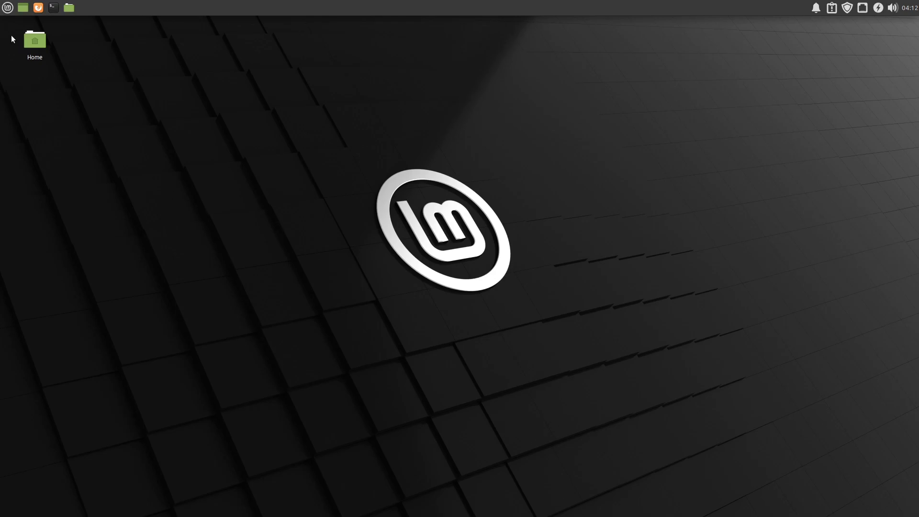
Relaunch Cairo-Dock from the application menu
click(8, 9)
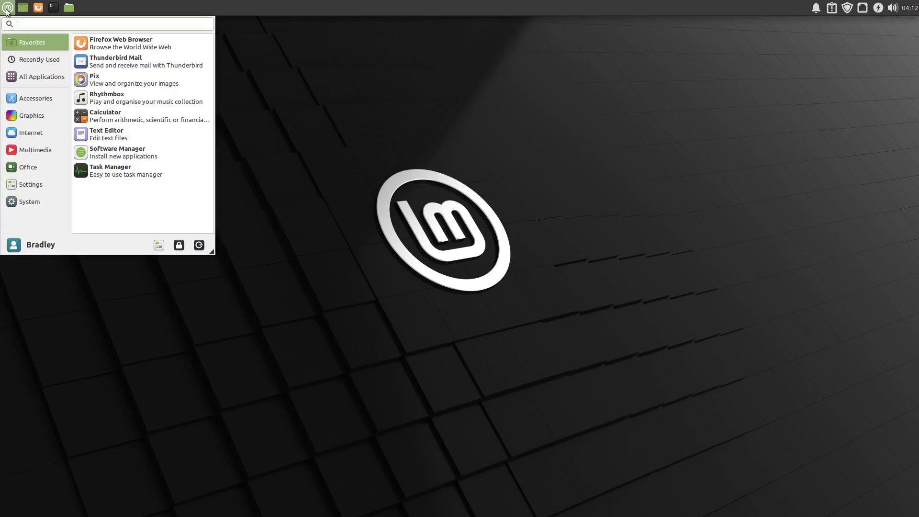
text(cai)
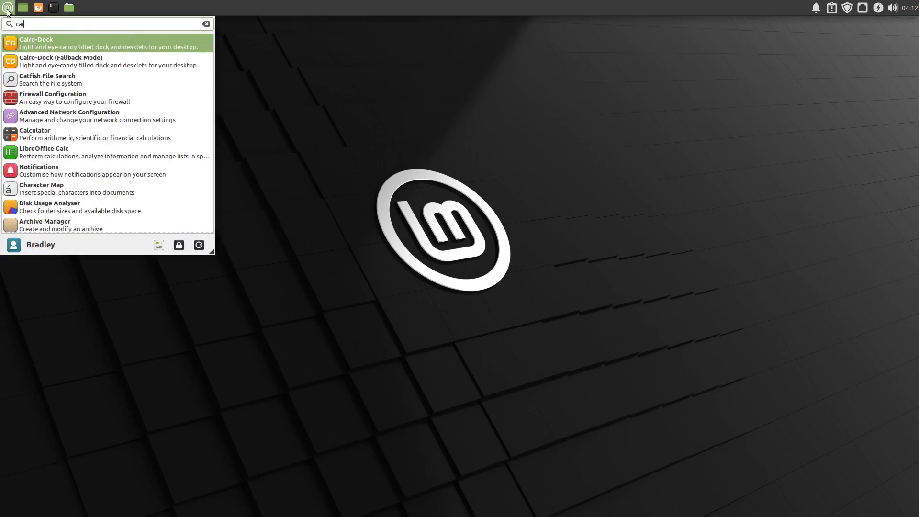
key(Return)
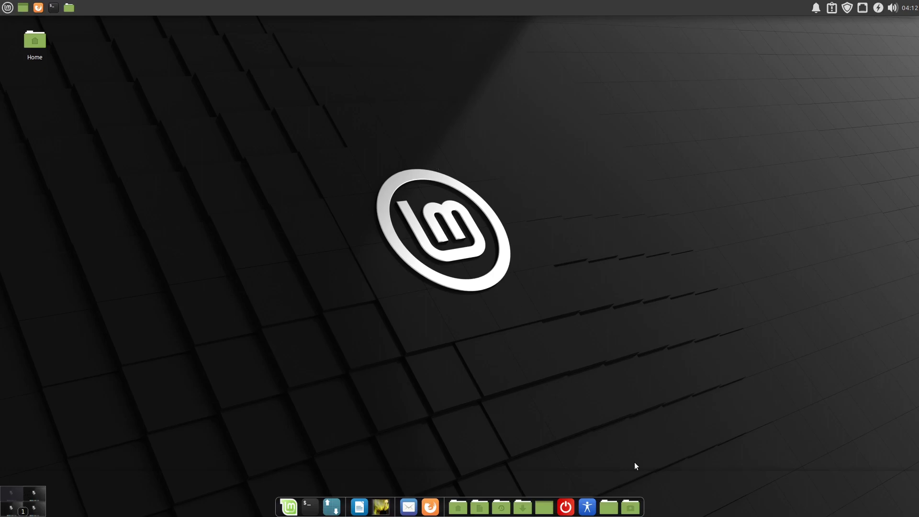
Open New File.txt from the stack and the home folder from the dock, closing each
mouse_move(630, 510)
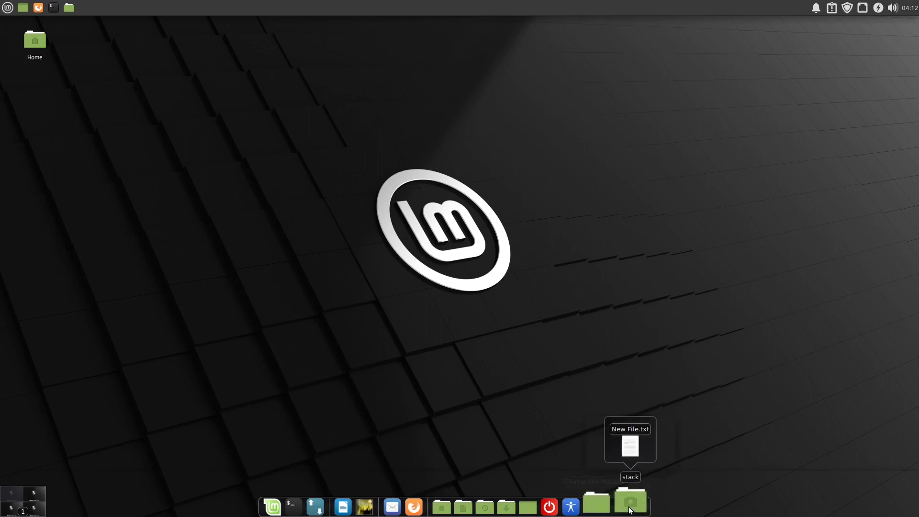
click(628, 444)
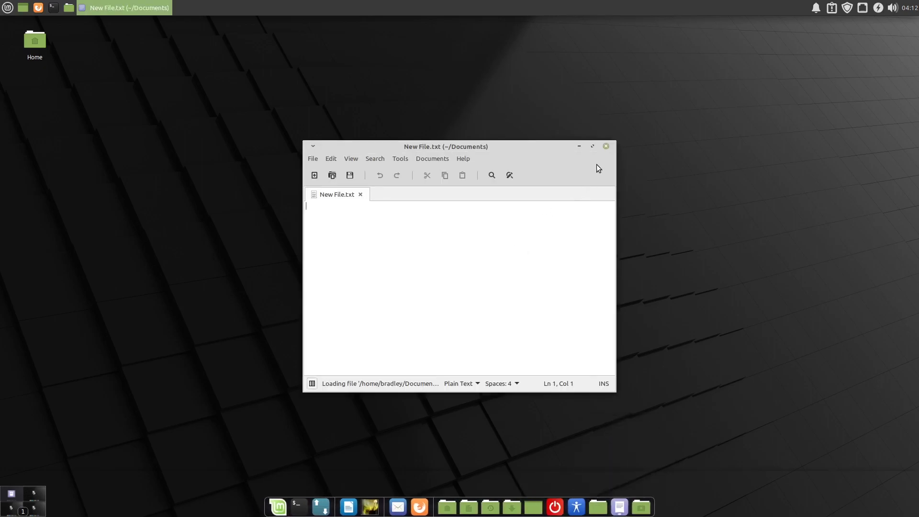
click(606, 146)
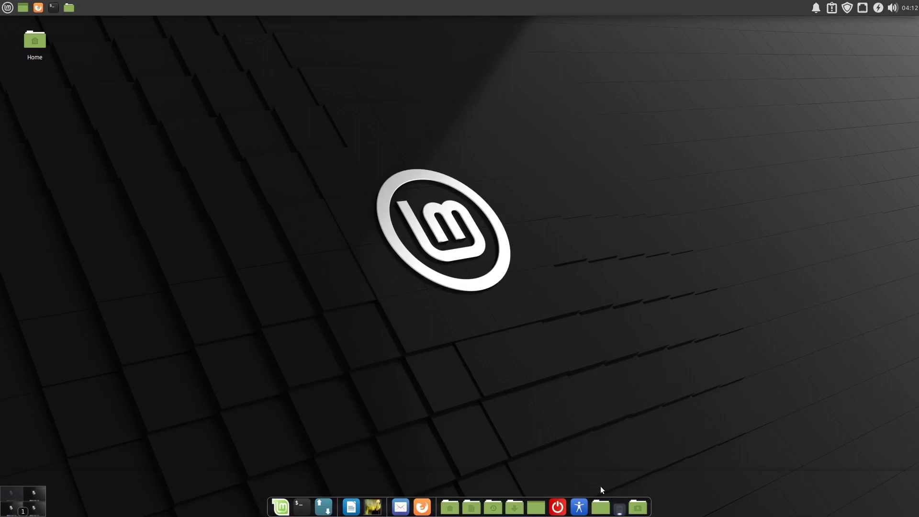
click(607, 505)
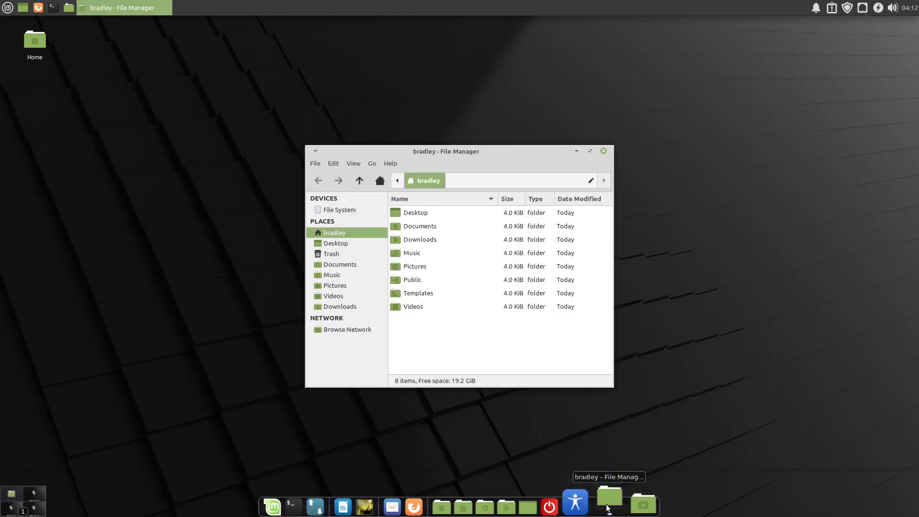
key(ctrl+w)
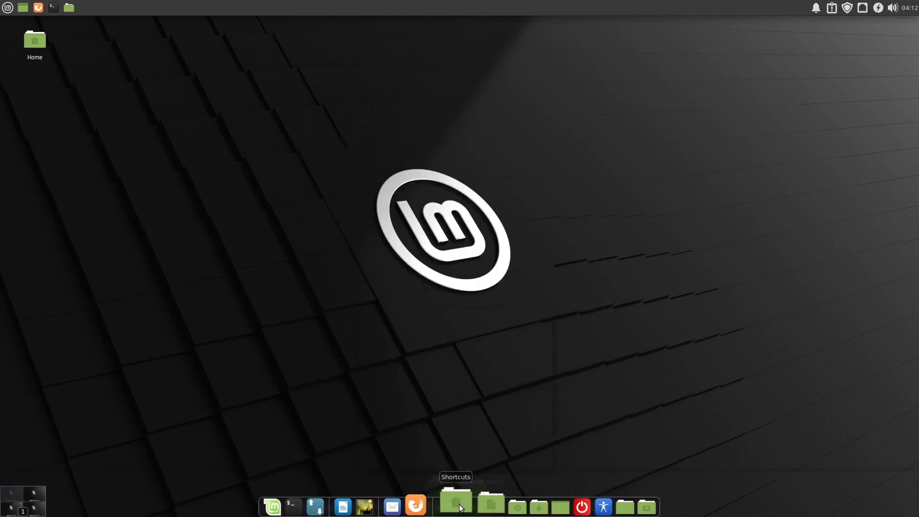
mouse_move(458, 504)
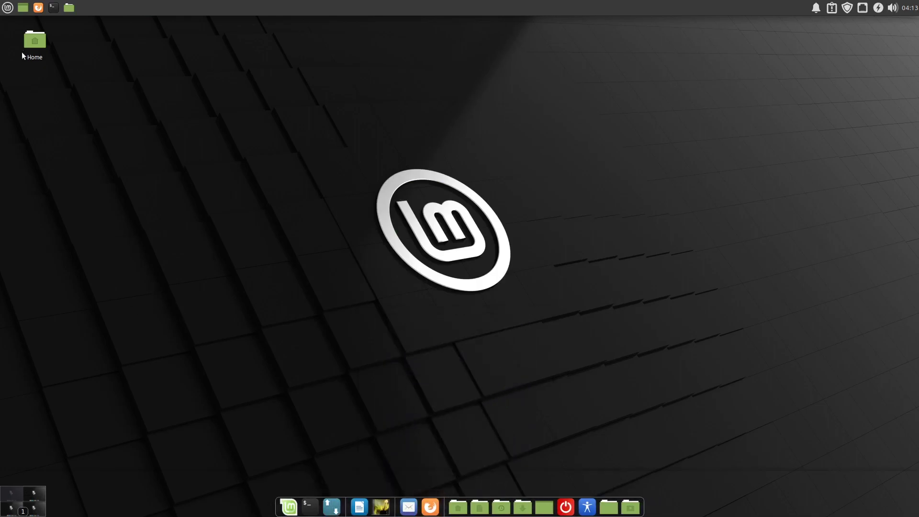
Add an Application Autostart entry named 'Cairo' with command 'cairo-dock -o'
click(7, 8)
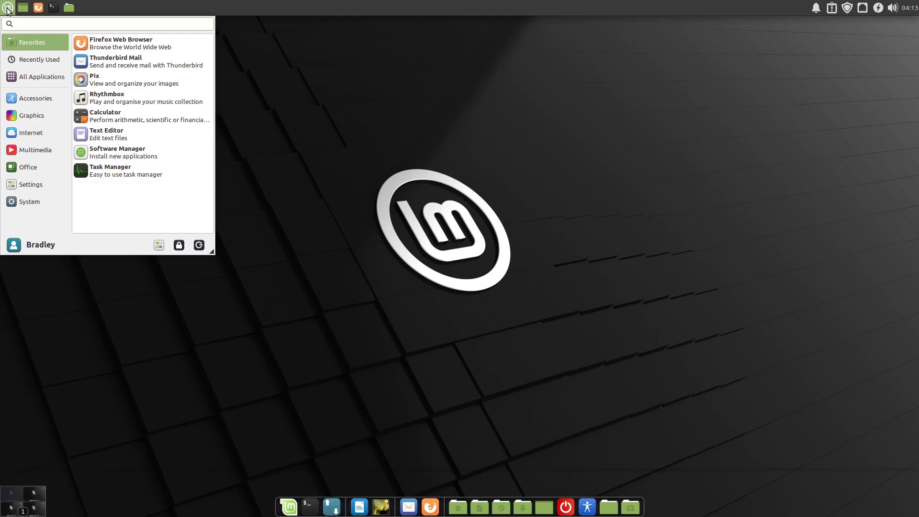
text(start)
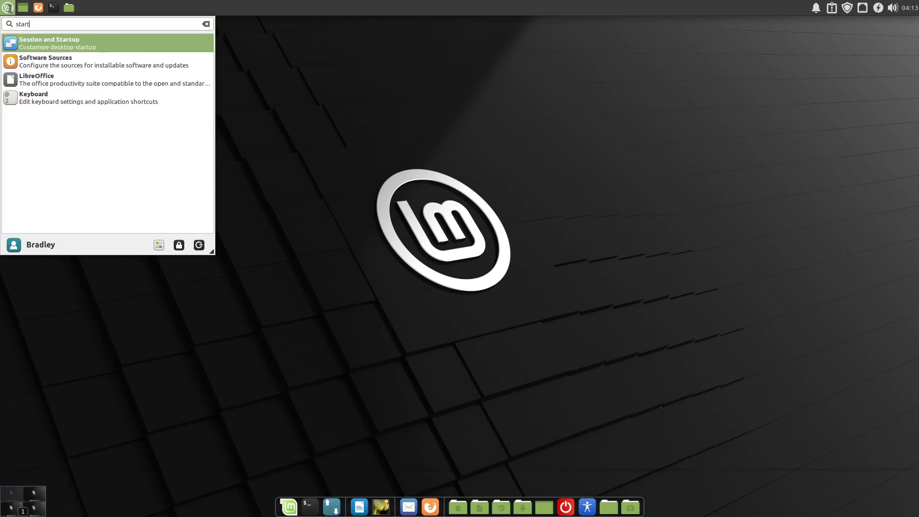
key(Return)
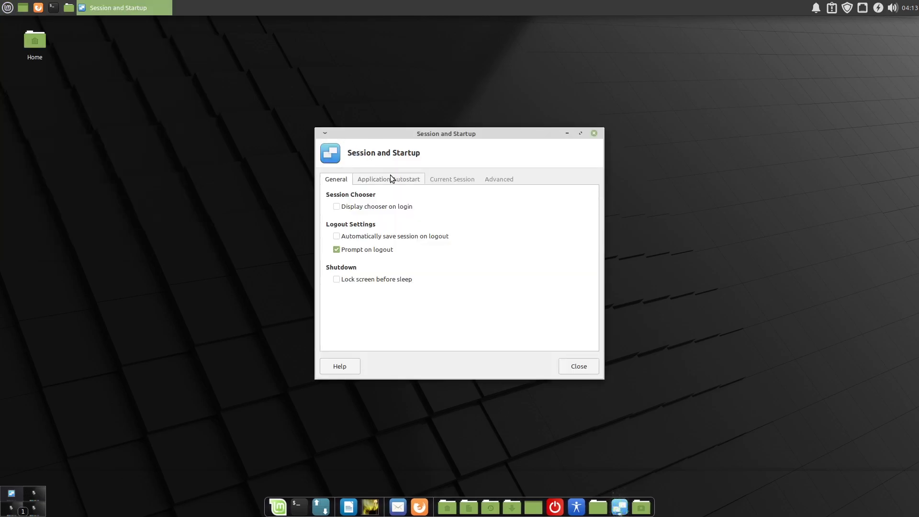
click(392, 180)
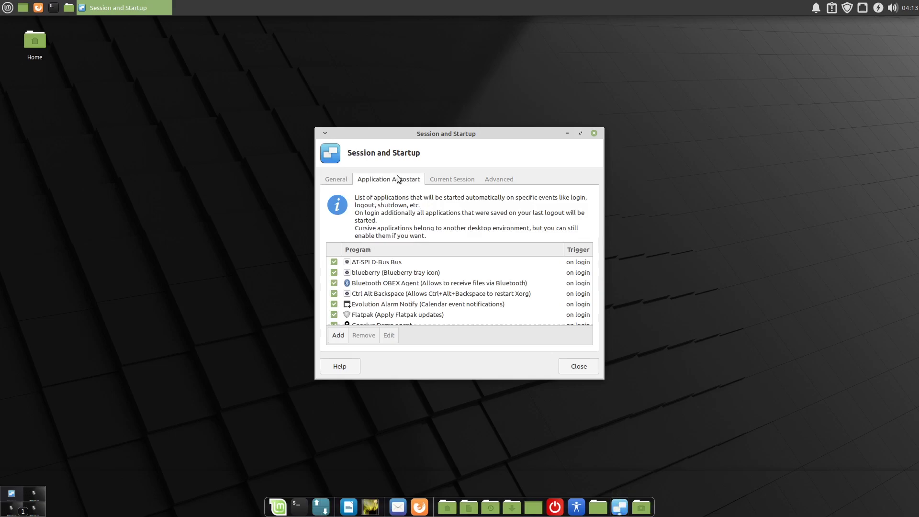
click(339, 335)
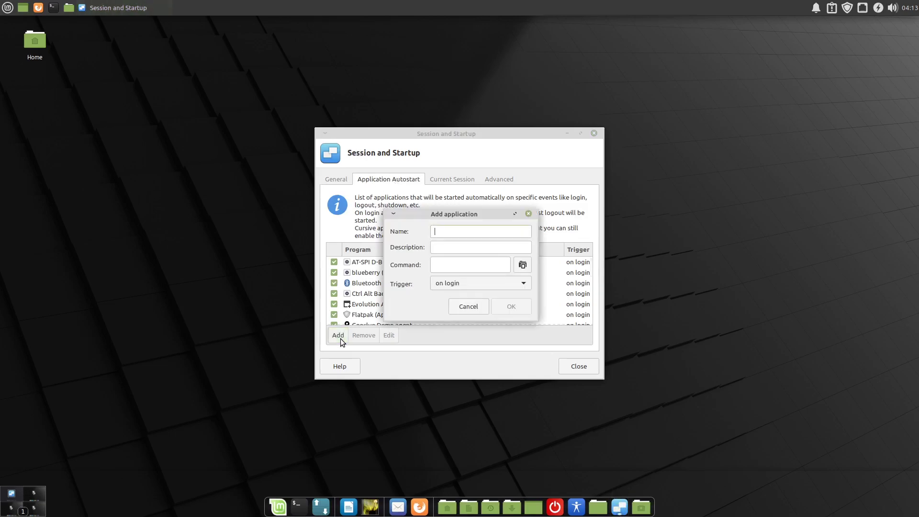
text(Cairo)
key(Tab)
text(cairo-dock -o)
click(520, 307)
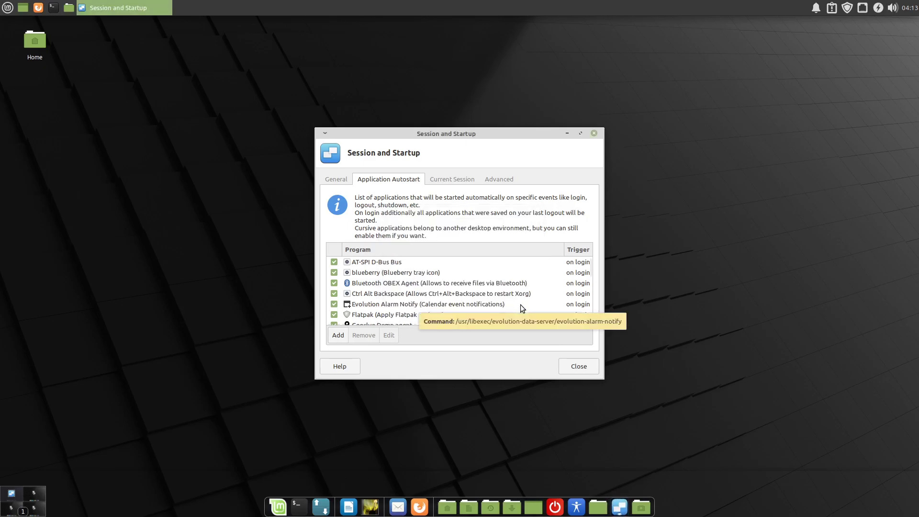
Close Session and Startup, log out, and log back in with the account password
click(582, 369)
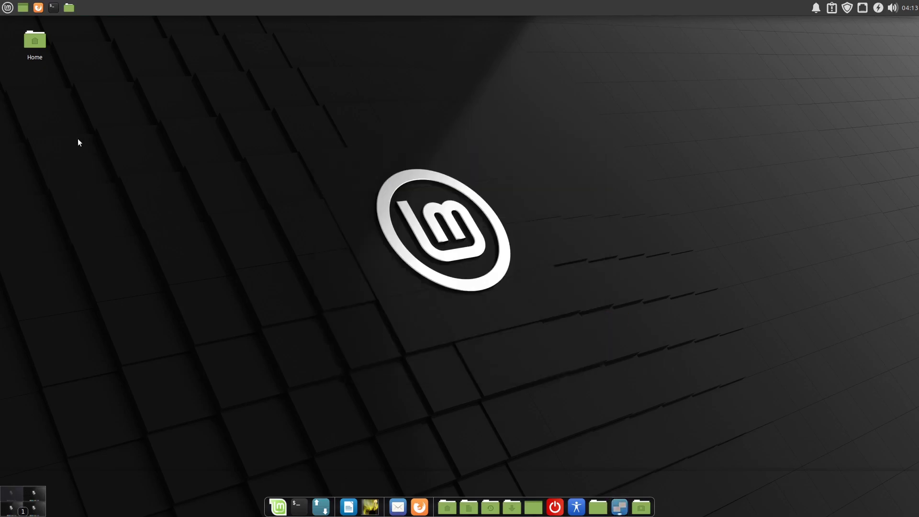
click(8, 8)
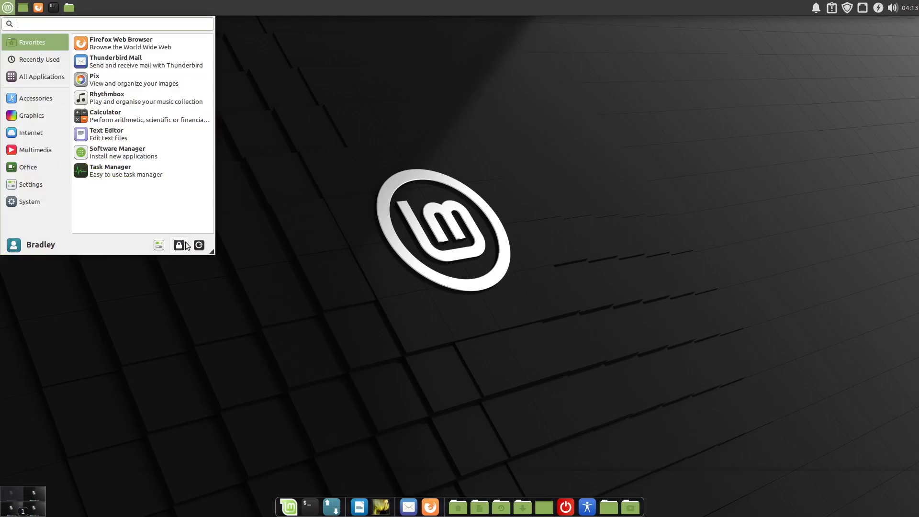
click(199, 245)
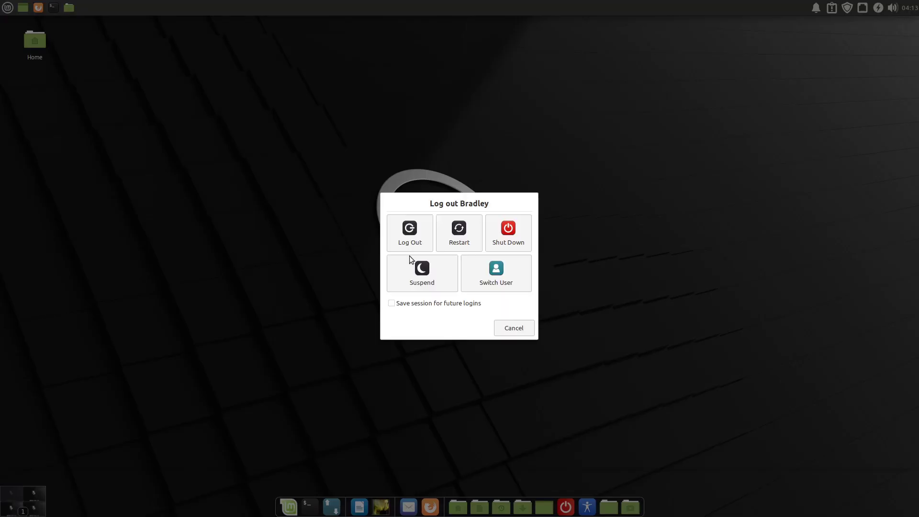
click(404, 223)
text(*****)
key(Return)
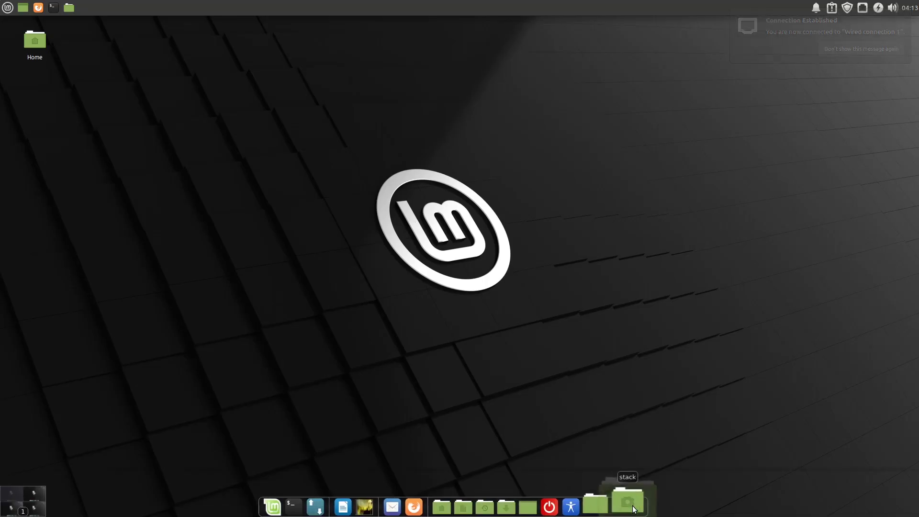
Open New File.txt from the stack, then Downloads from the Shortcuts stack
mouse_move(632, 506)
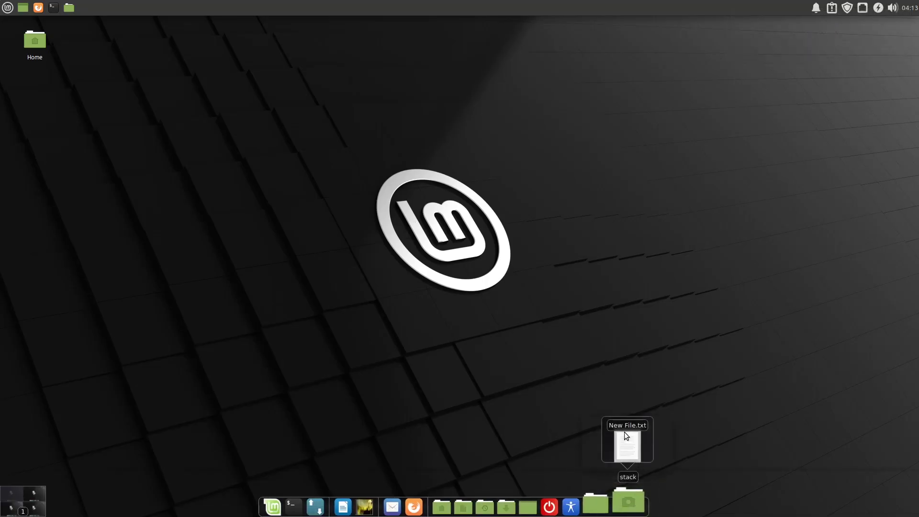
click(626, 445)
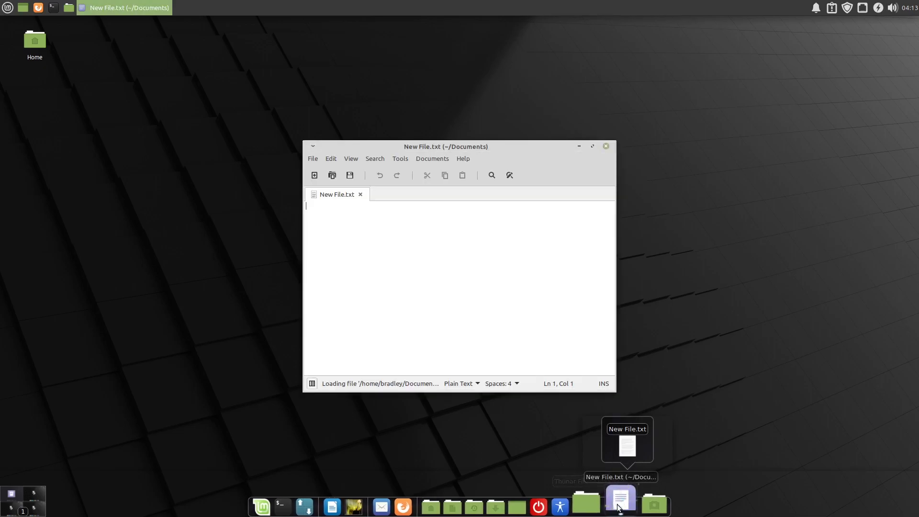
click(599, 504)
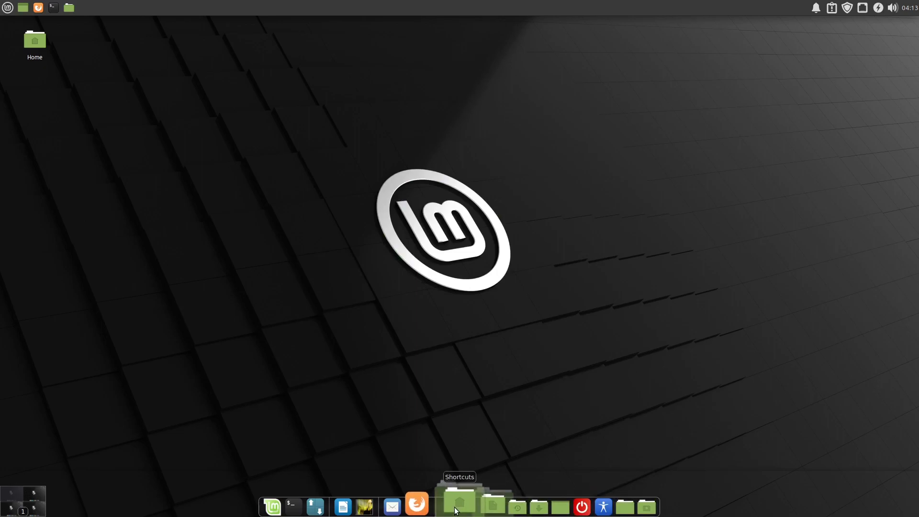
click(455, 500)
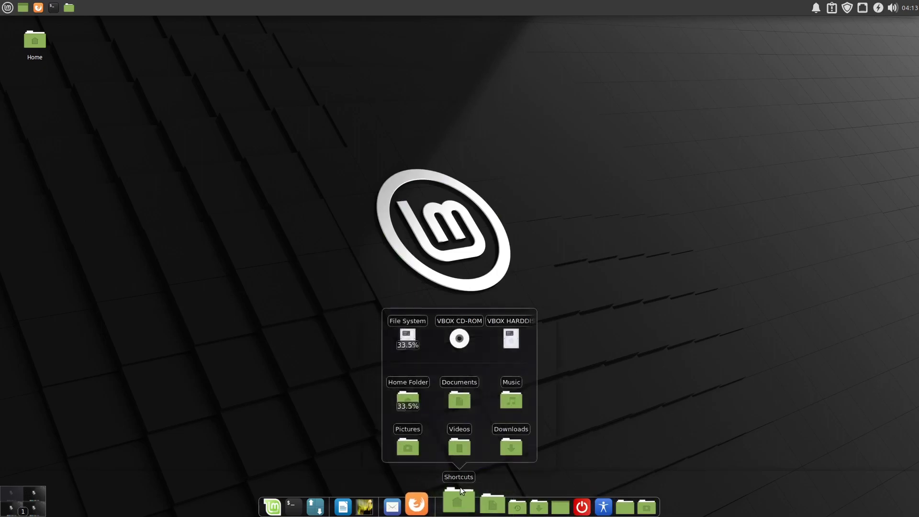
click(512, 447)
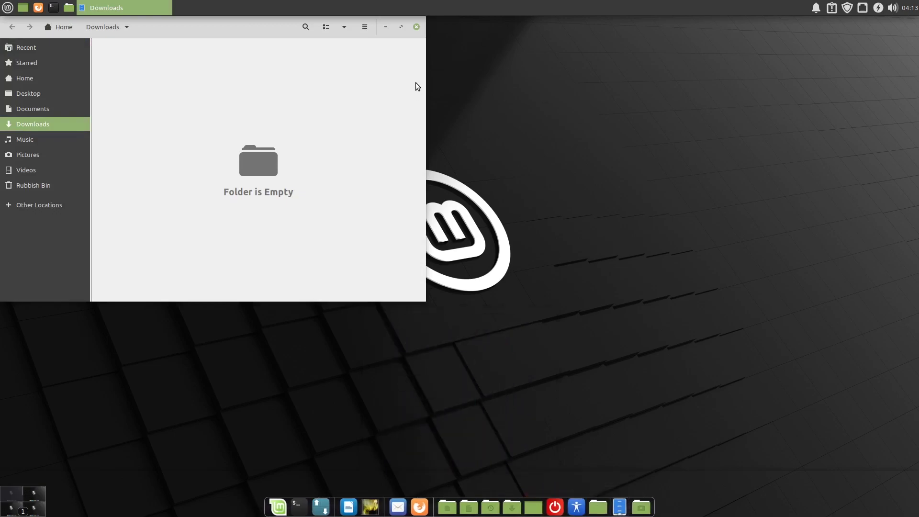
Close the Downloads file manager window
click(417, 27)
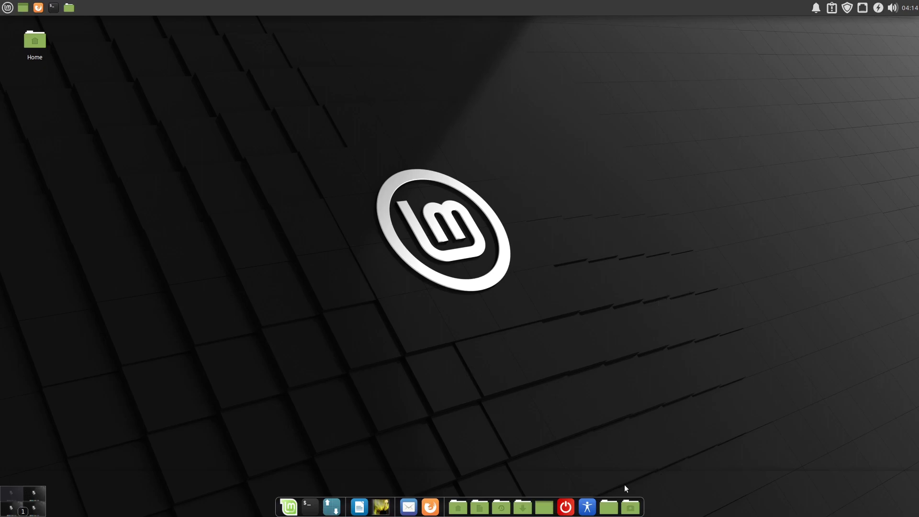
View About Cairo-Dock (version 3.4.1), then choose Shut down from the dock's power applet
right_click(510, 507)
mouse_move(518, 433)
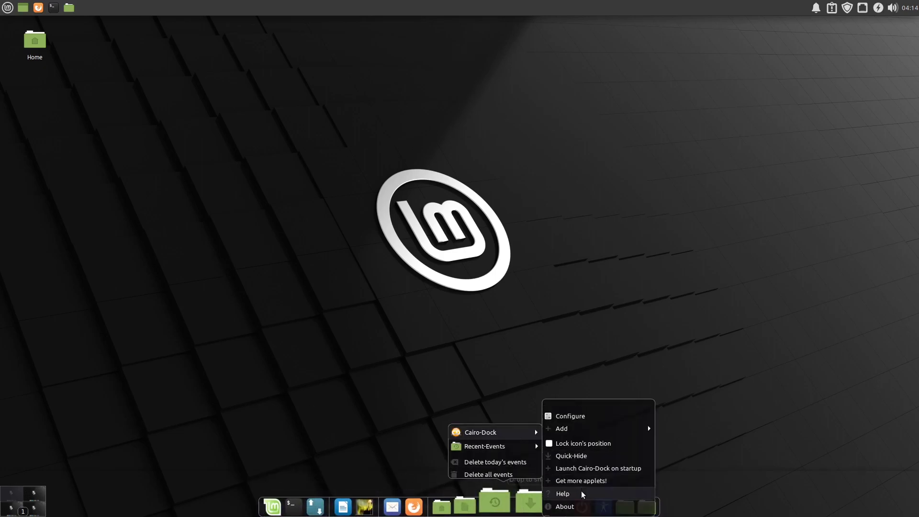
click(581, 506)
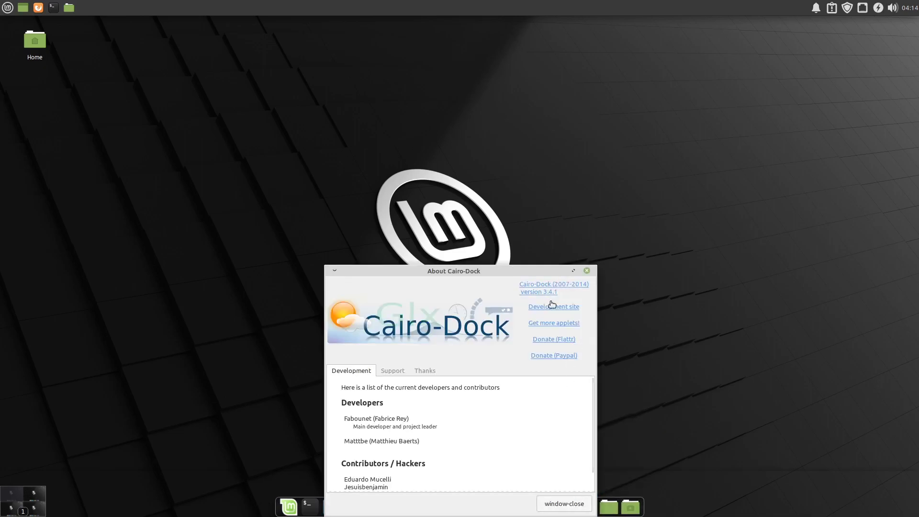
click(587, 271)
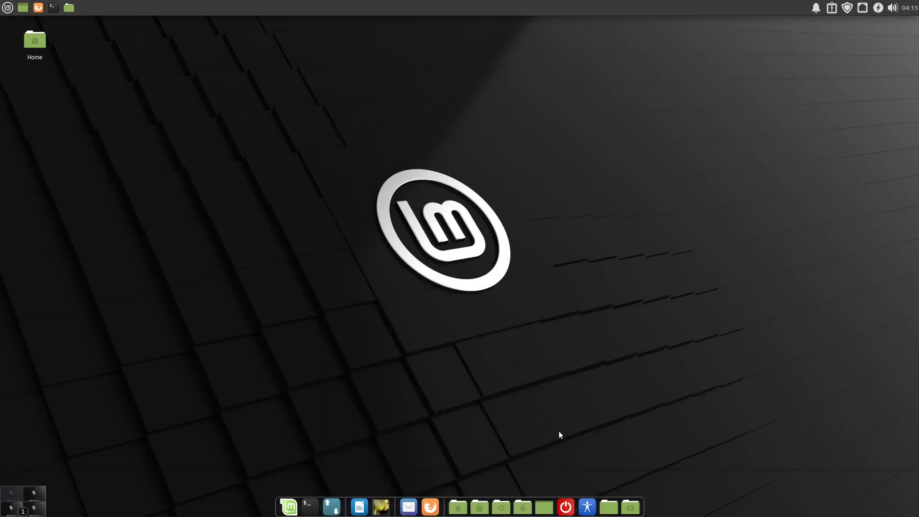
click(566, 501)
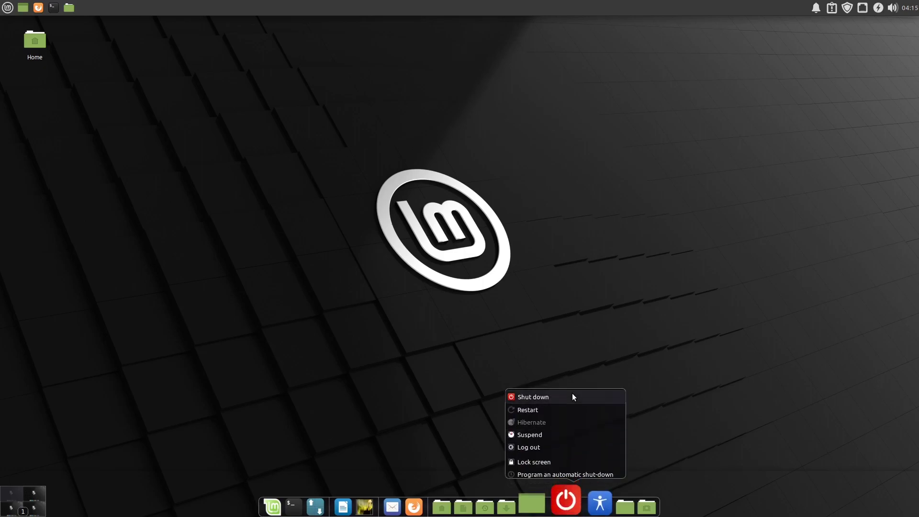
click(573, 397)
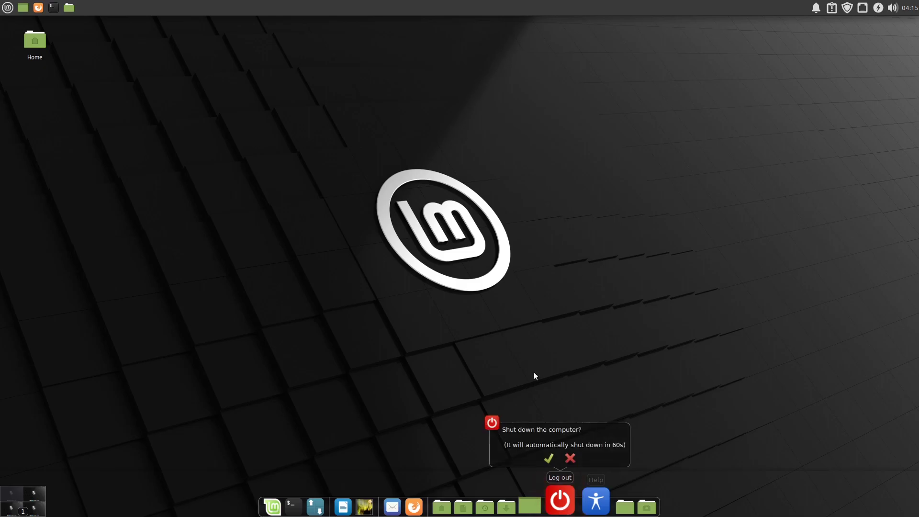